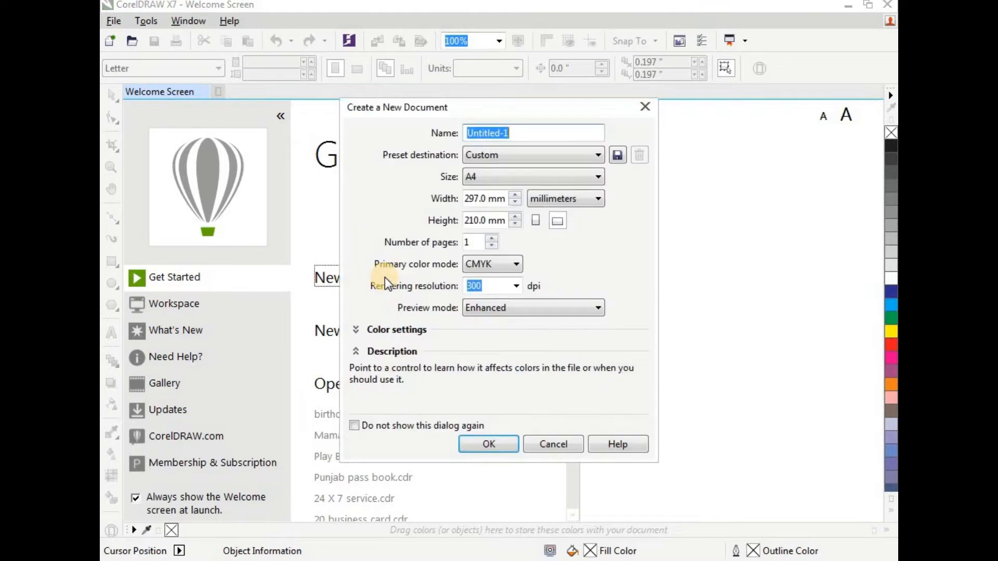
Step: Create a new 297 × 210 mm landscape A4 document in CMYK colour mode at 300 dpi
{"action": "left_click", "coordinate": [486, 443]}
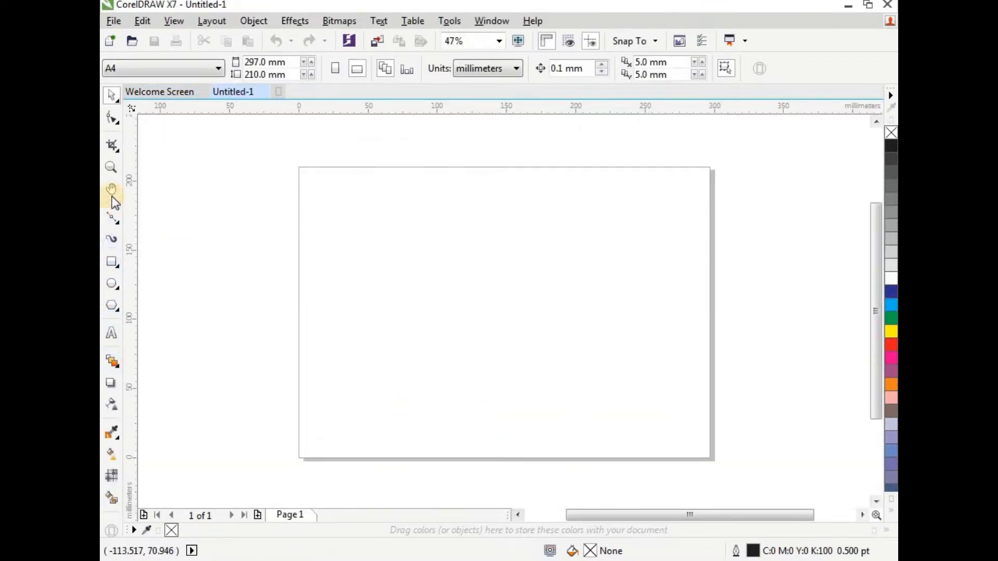
{"action": "left_click", "coordinate": [112, 165]}
{"action": "left_click_drag", "start_coordinate": [294, 164], "coordinate": [711, 454]}
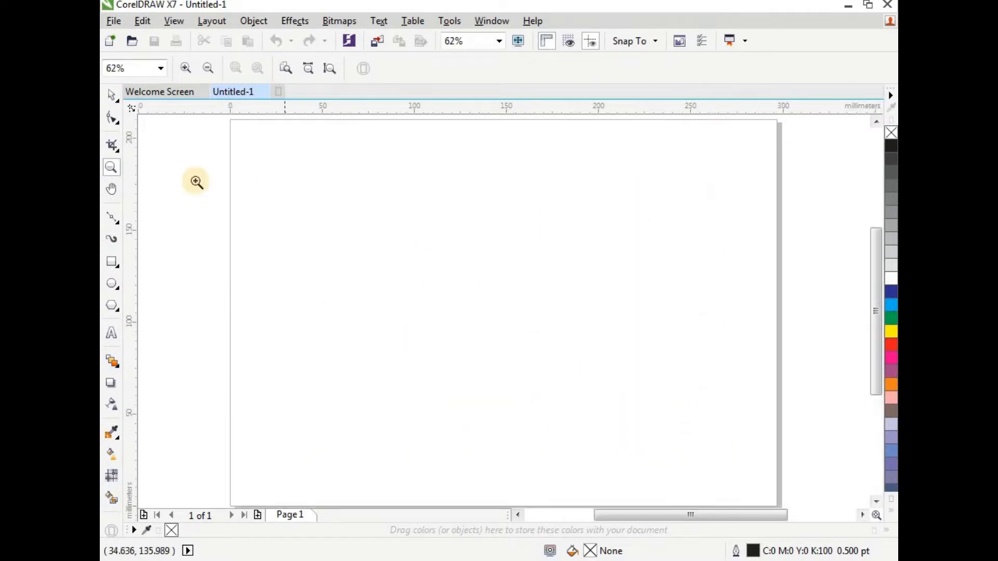
{"action": "left_click", "coordinate": [112, 96]}
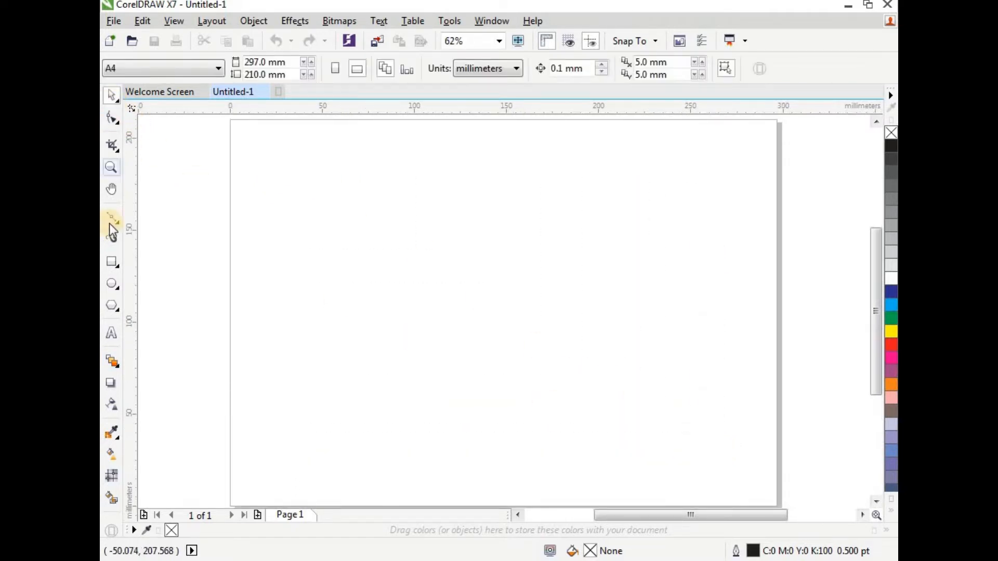
Step: Draw a circle about 114 mm in diameter near the middle of the page
{"action": "left_click", "coordinate": [112, 284]}
{"action": "left_click_drag", "start_coordinate": [441, 214], "coordinate": [656, 428]}
{"action": "left_click_drag", "start_coordinate": [547, 321], "coordinate": [519, 314]}
Step: Set the circle's width and height to 110 mm
{"action": "left_click", "coordinate": [277, 63]}
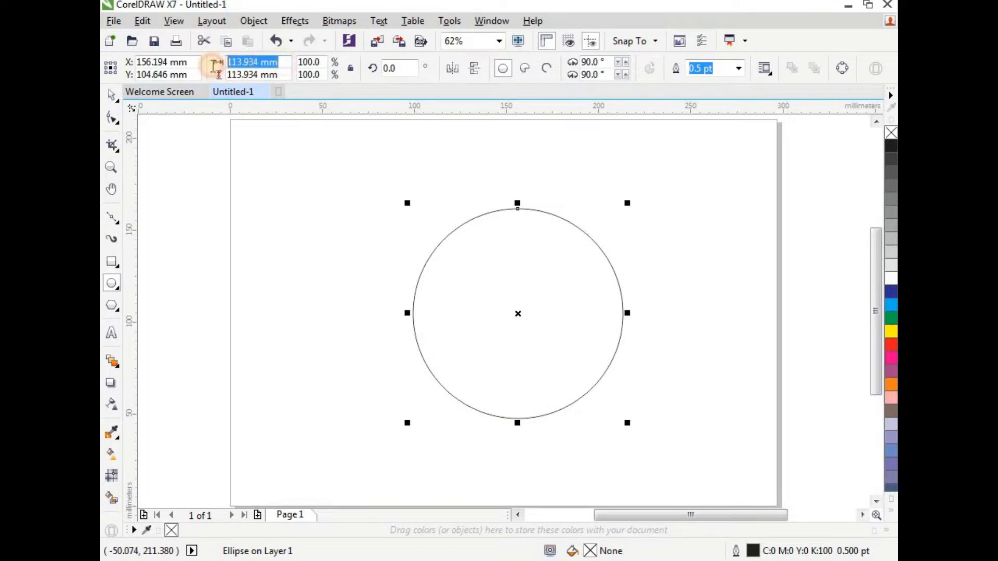
{"action": "type", "text": "110"}
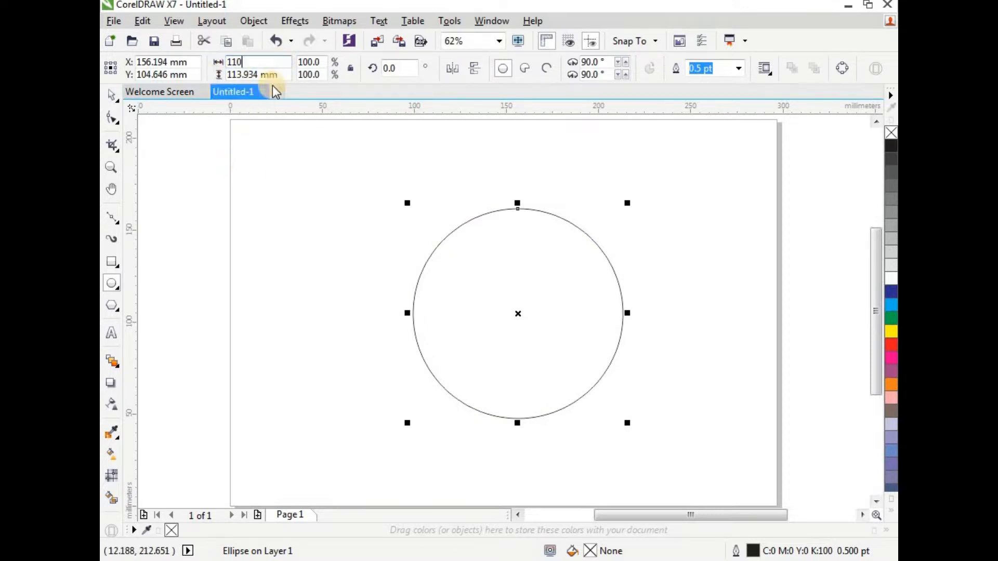
{"action": "left_click", "coordinate": [267, 75]}
{"action": "type", "text": "110"}
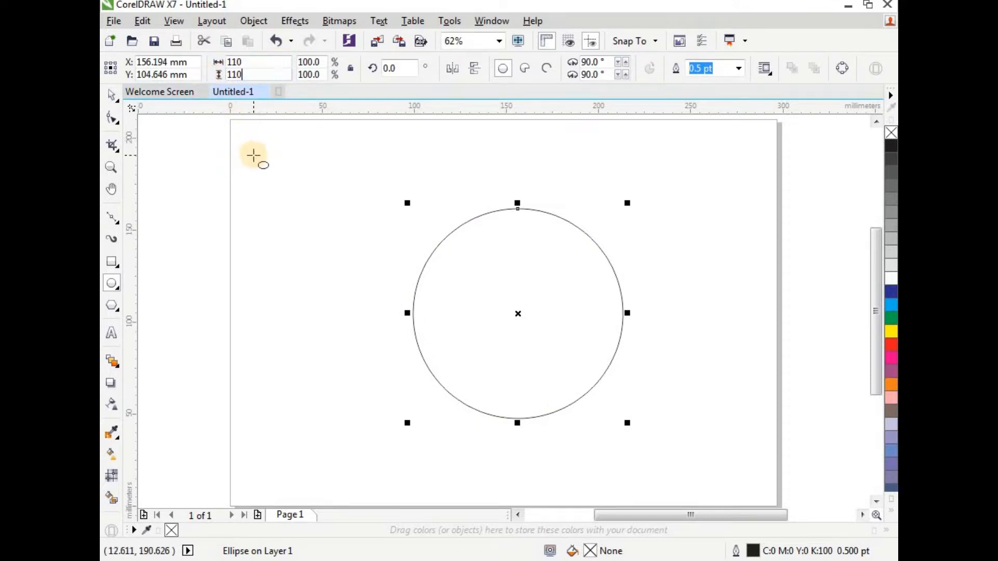
{"action": "key", "text": "Return"}
Step: Centre the 110 mm circle on the page
{"action": "left_click", "coordinate": [111, 94]}
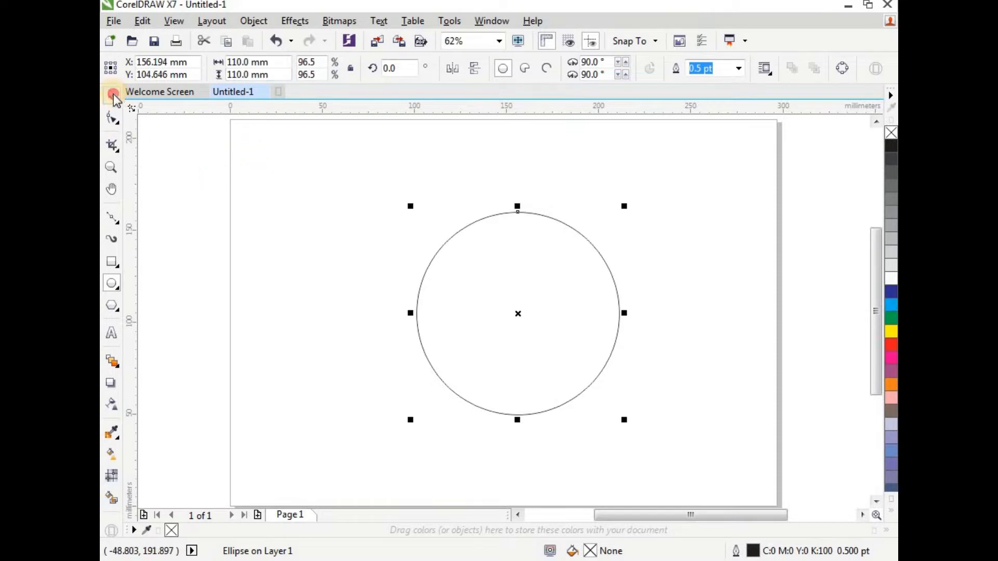
{"action": "left_click_drag", "start_coordinate": [497, 297], "coordinate": [542, 290]}
{"action": "key", "text": "p"}
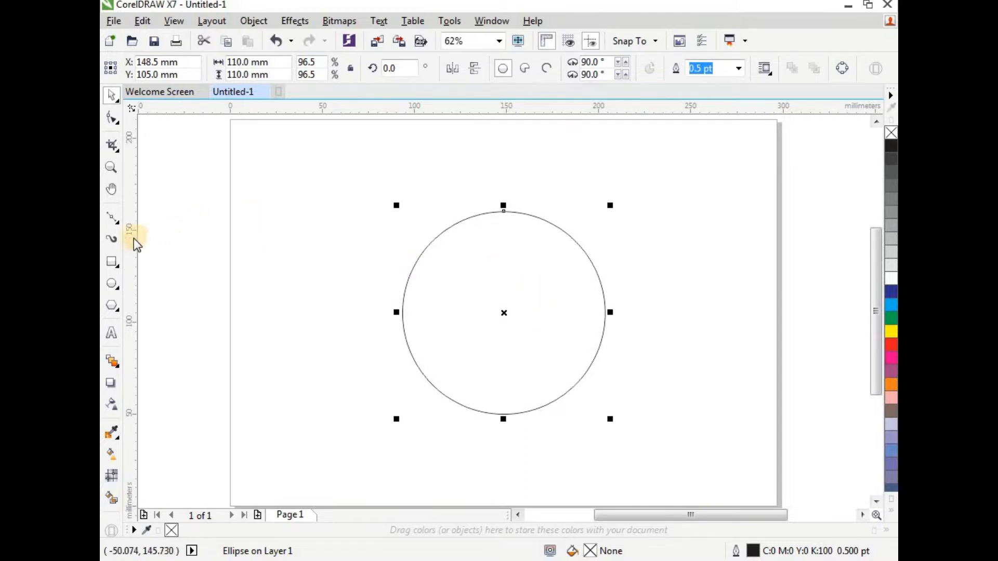
Step: Place three vertical guidelines, through the circle's centre and along its right and left edges
{"action": "left_click_drag", "start_coordinate": [498, 333], "coordinate": [503, 335]}
{"action": "left_click", "coordinate": [536, 279]}
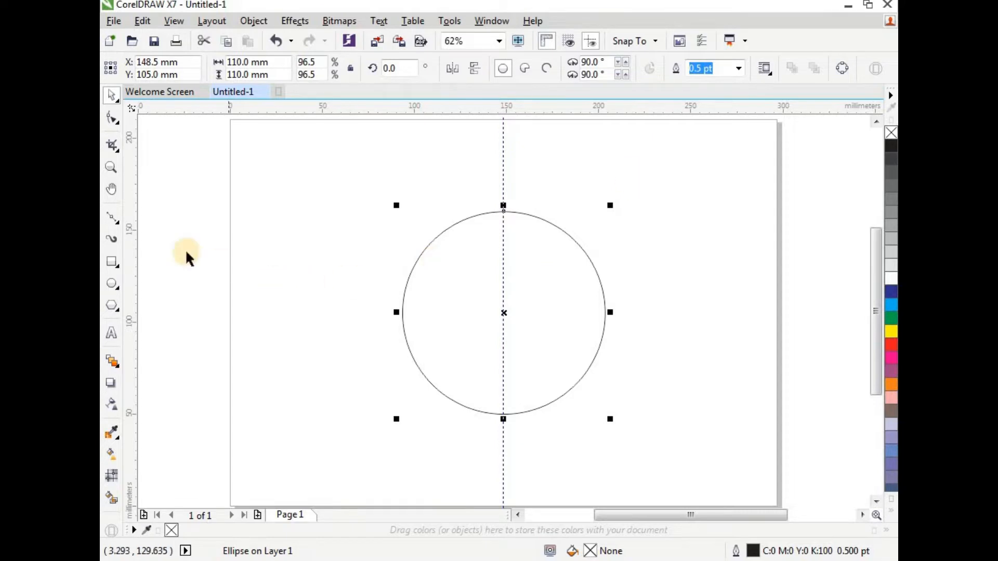
{"action": "left_click_drag", "start_coordinate": [132, 250], "coordinate": [607, 313]}
{"action": "scroll", "coordinate": [605, 333], "scroll_direction": "up", "scroll_amount": 4}
{"action": "scroll", "coordinate": [637, 297], "scroll_direction": "down", "scroll_amount": 2}
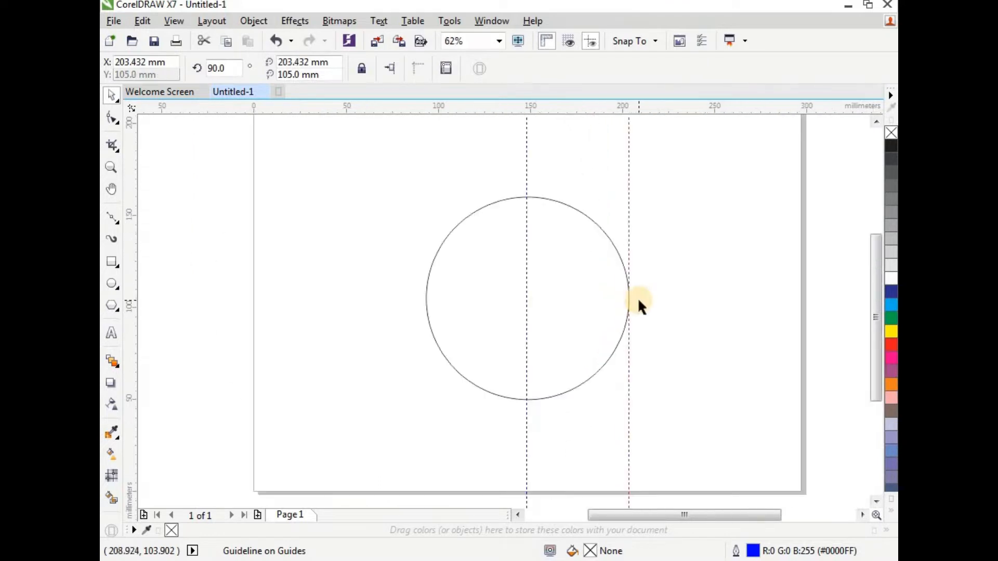
{"action": "scroll", "coordinate": [544, 298], "scroll_direction": "up", "scroll_amount": 1}
{"action": "left_click_drag", "start_coordinate": [127, 235], "coordinate": [307, 290]}
{"action": "scroll", "coordinate": [312, 292], "scroll_direction": "down", "scroll_amount": 1}
{"action": "left_click", "coordinate": [291, 295]}
{"action": "scroll", "coordinate": [322, 292], "scroll_direction": "down", "scroll_amount": 1}
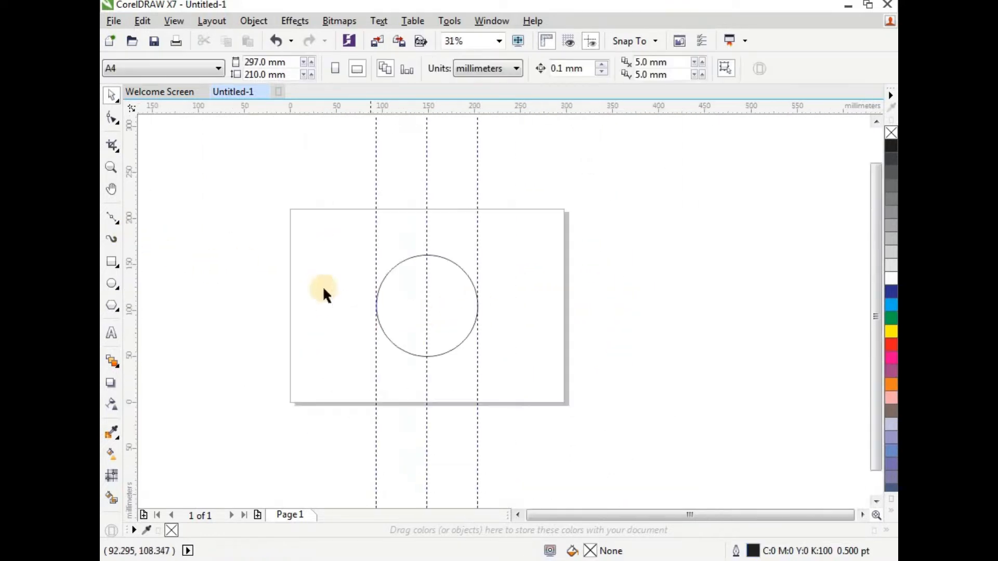
Step: Duplicate the 110 mm circle and move the copy to the left of the original
{"action": "scroll", "coordinate": [412, 307], "scroll_direction": "up", "scroll_amount": 1}
{"action": "scroll", "coordinate": [468, 333], "scroll_direction": "down", "scroll_amount": 1}
{"action": "scroll", "coordinate": [488, 343], "scroll_direction": "up", "scroll_amount": 1}
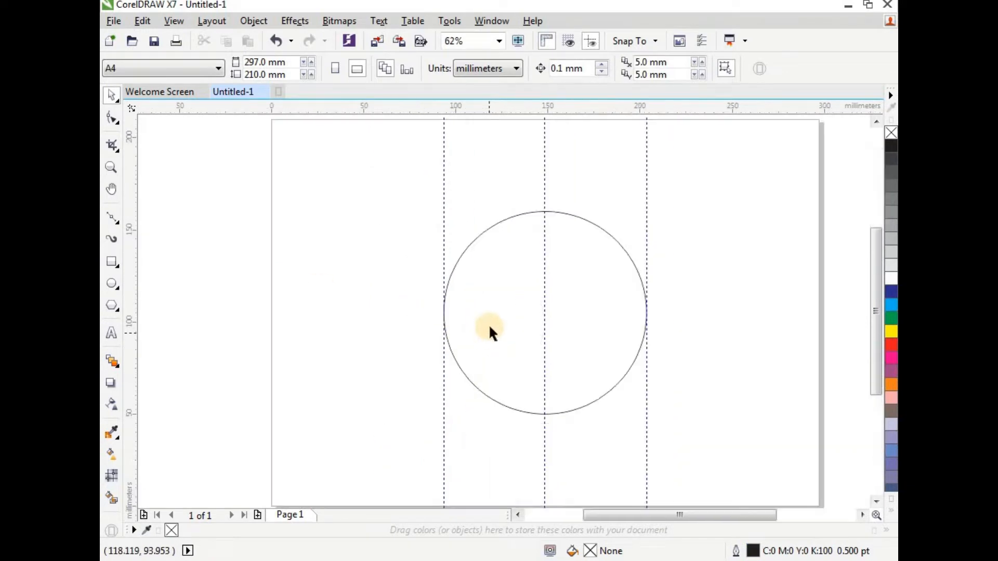
{"action": "left_click", "coordinate": [533, 306]}
{"action": "left_click", "coordinate": [146, 23]}
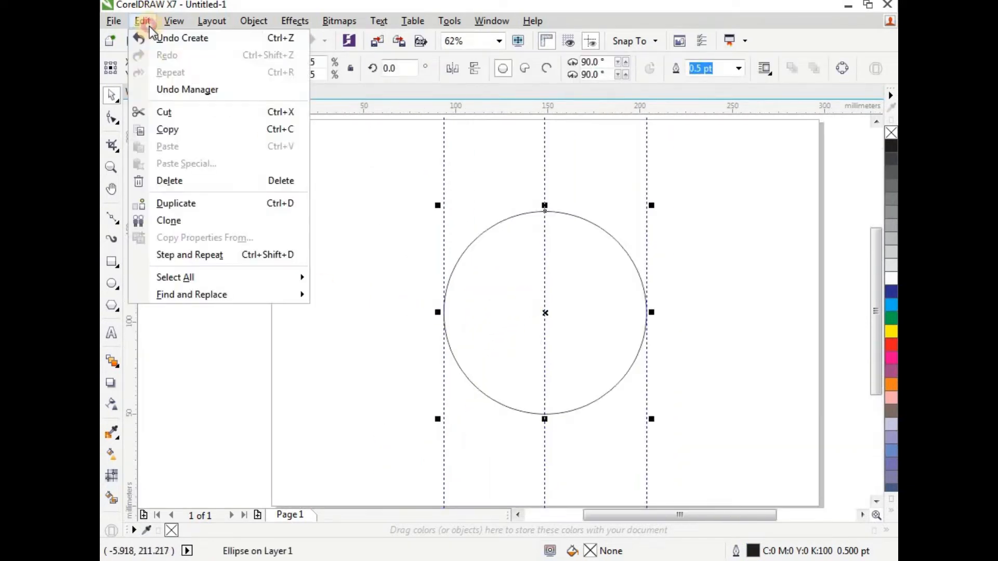
{"action": "left_click", "coordinate": [177, 203]}
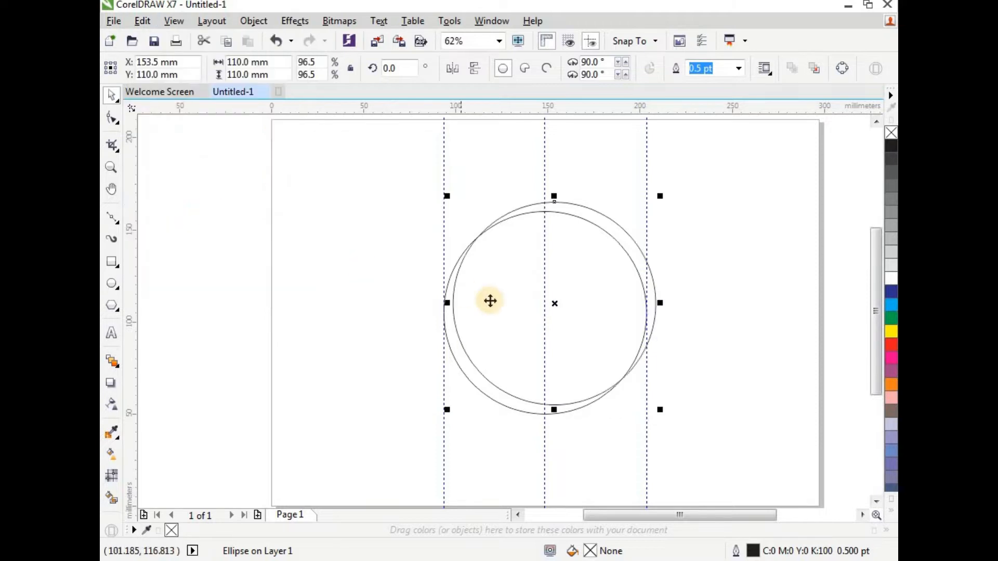
{"action": "left_click_drag", "start_coordinate": [490, 299], "coordinate": [397, 288]}
Step: Resize the copied circle to 100 × 100 mm and align its centre with the original circle's centre
{"action": "left_click", "coordinate": [249, 62]}
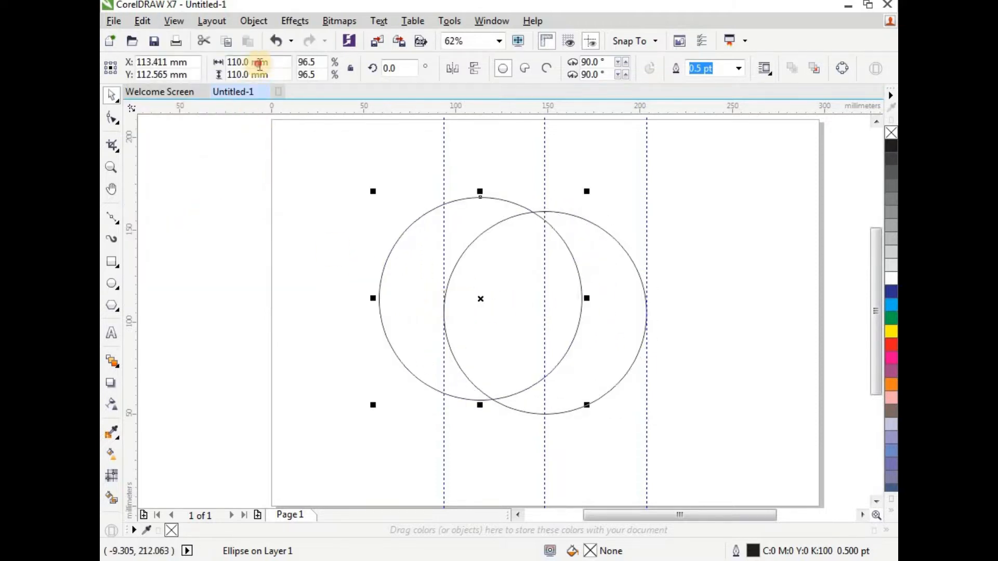
{"action": "type", "text": "100"}
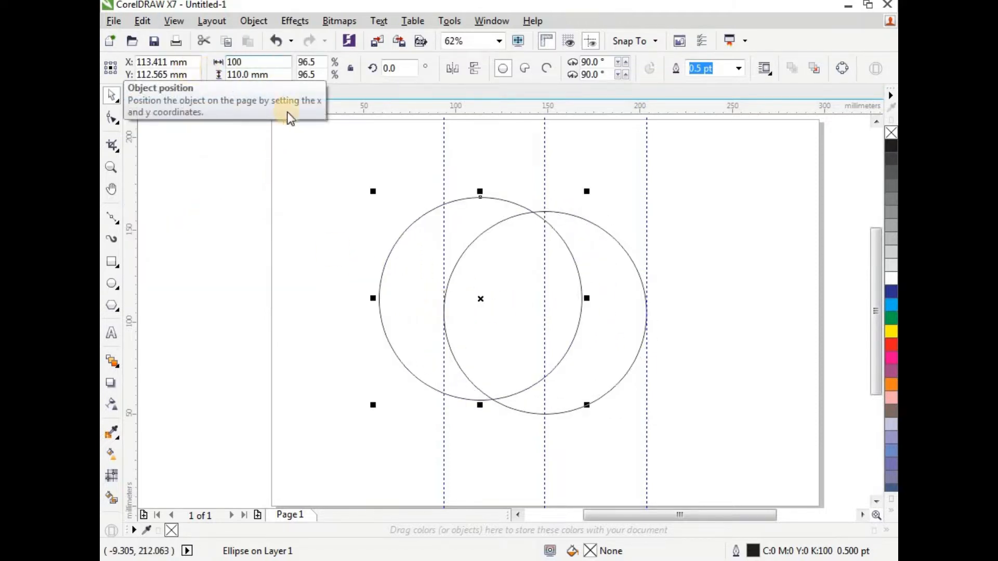
{"action": "key", "text": "Tab"}
{"action": "type", "text": "1"}
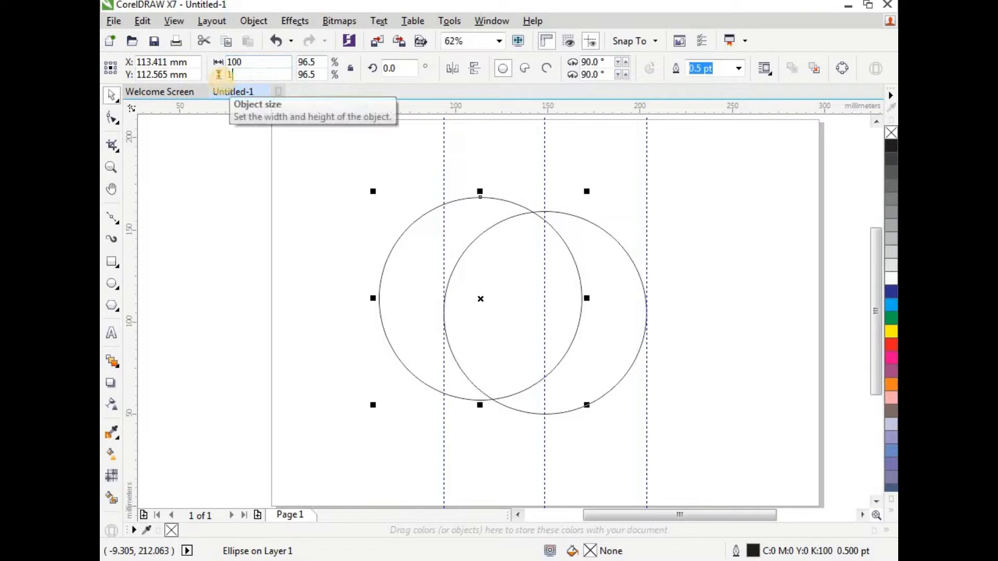
{"action": "type", "text": "00"}
{"action": "key", "text": "Return"}
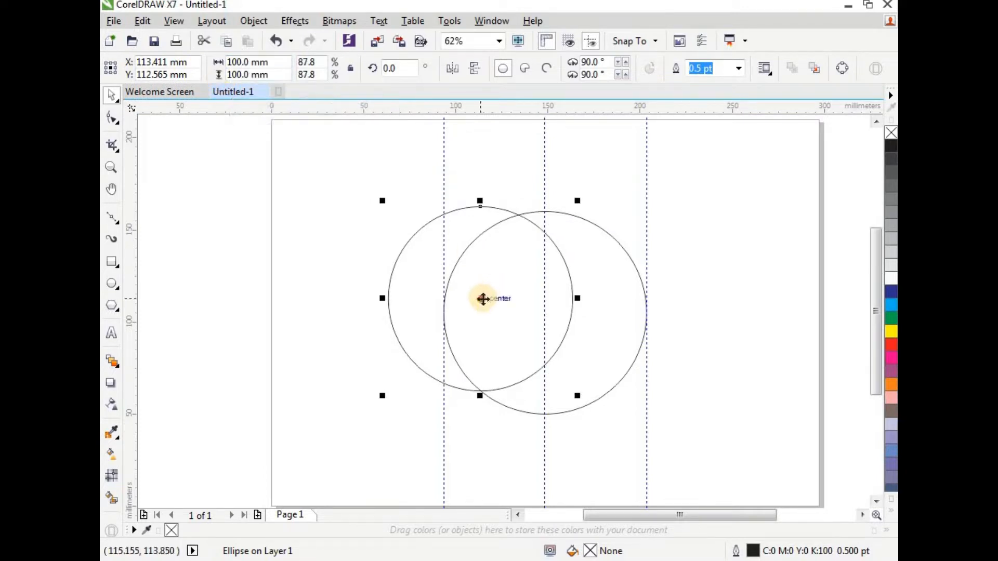
{"action": "left_click_drag", "start_coordinate": [482, 298], "coordinate": [545, 313]}
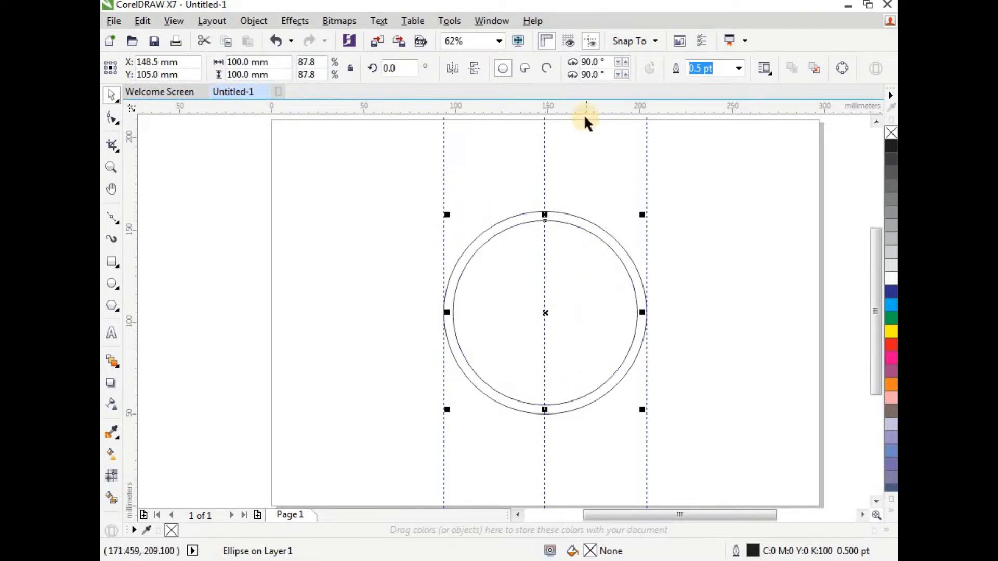
Step: Place a horizontal guideline through the shared centre of the two circles
{"action": "left_click_drag", "start_coordinate": [581, 108], "coordinate": [569, 312]}
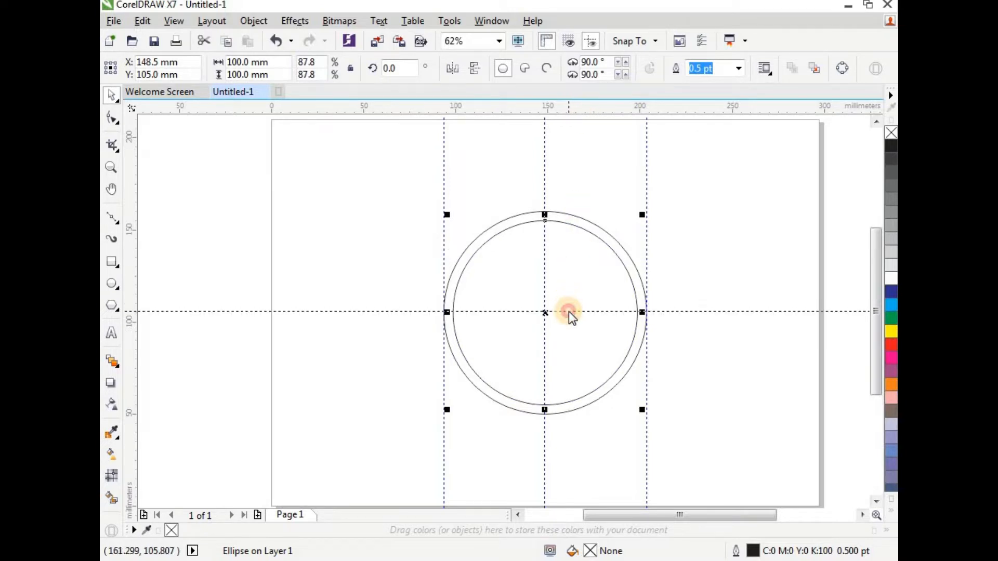
{"action": "left_click", "coordinate": [687, 264]}
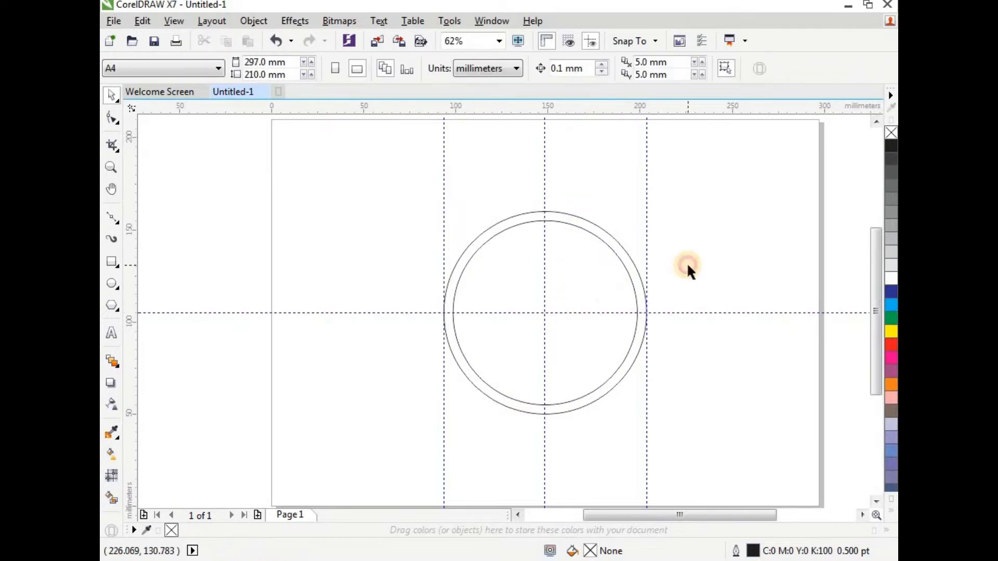
Step: Duplicate the 100 mm circle and move the copy clear of the two concentric circles
{"action": "left_click", "coordinate": [611, 288]}
{"action": "left_click", "coordinate": [142, 21]}
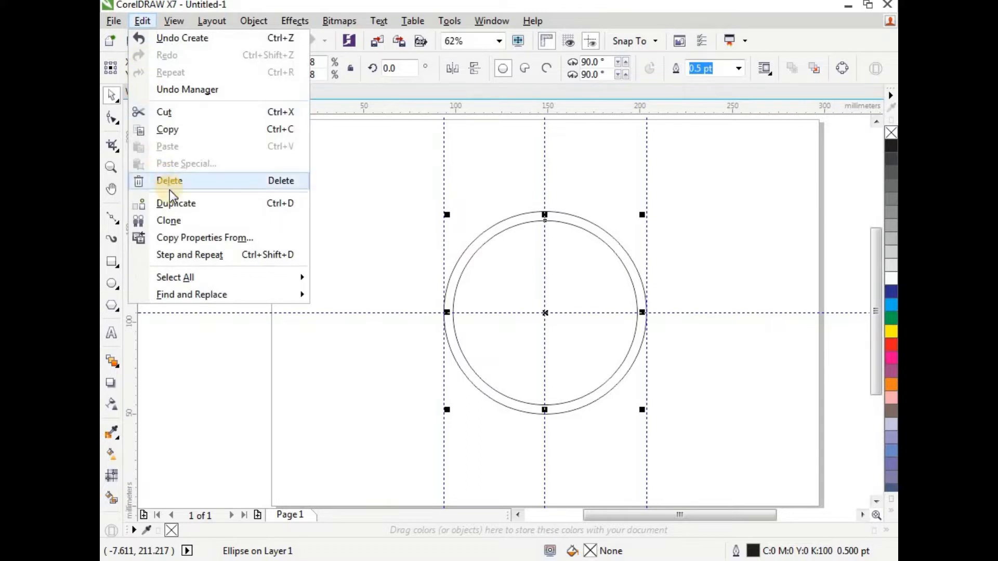
{"action": "left_click", "coordinate": [176, 203]}
{"action": "left_click_drag", "start_coordinate": [539, 320], "coordinate": [341, 298]}
Step: Resize the new copy to 90 × 90 mm and place it concentrically inside the other circles
{"action": "left_click", "coordinate": [268, 62]}
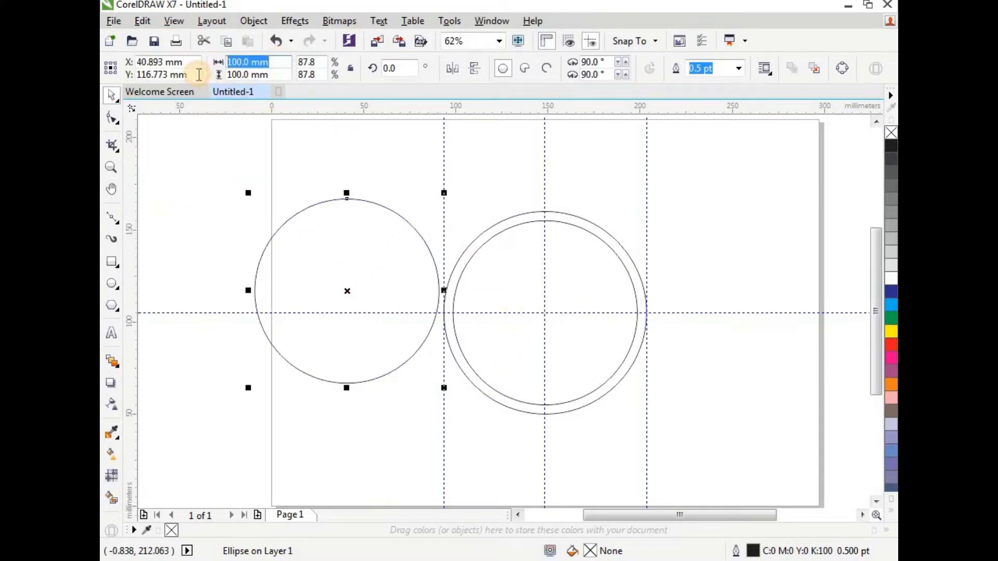
{"action": "type", "text": "92"}
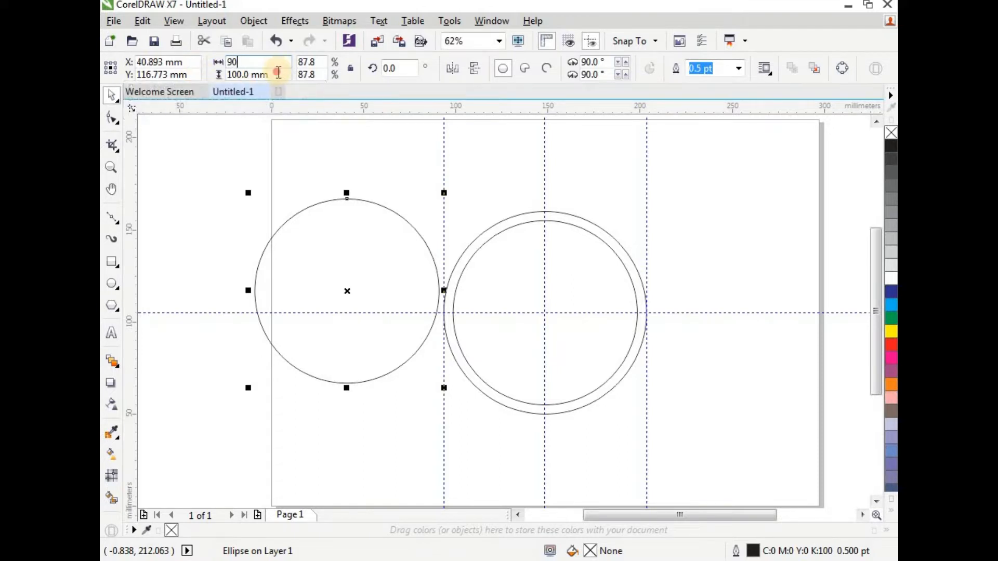
{"action": "key", "text": "Tab"}
{"action": "type", "text": "90"}
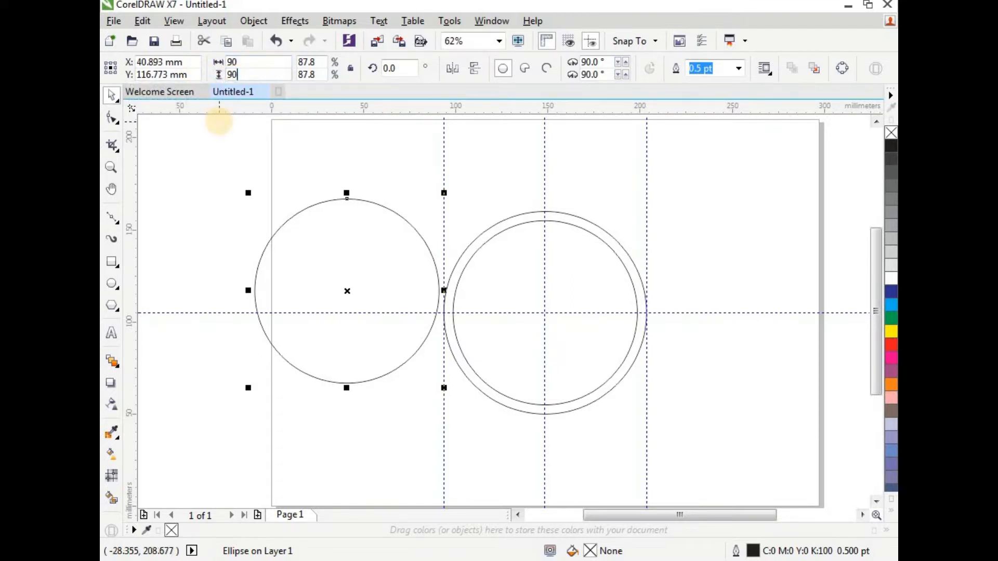
{"action": "key", "text": "Return"}
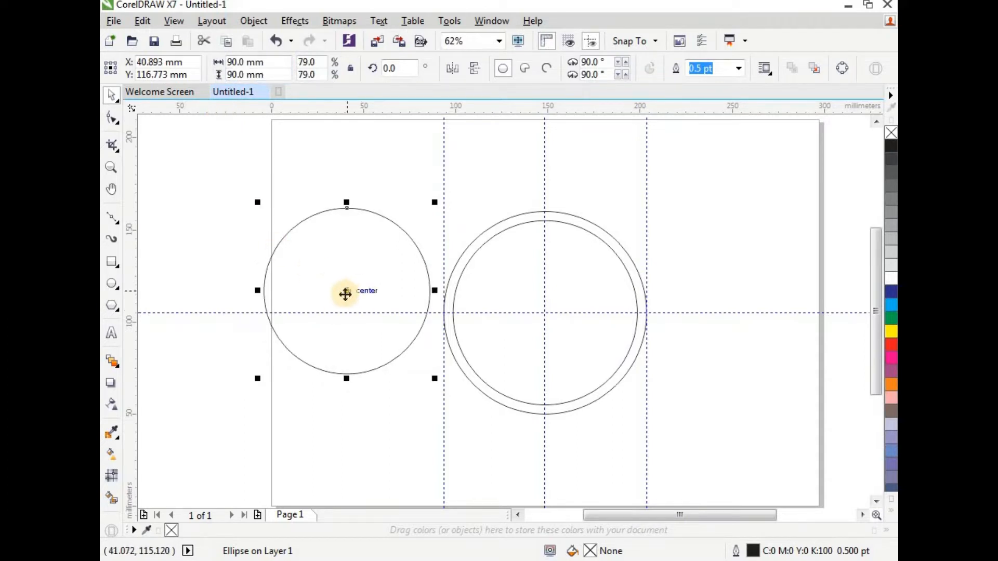
{"action": "left_click_drag", "start_coordinate": [345, 291], "coordinate": [546, 307]}
{"action": "left_click", "coordinate": [581, 203]}
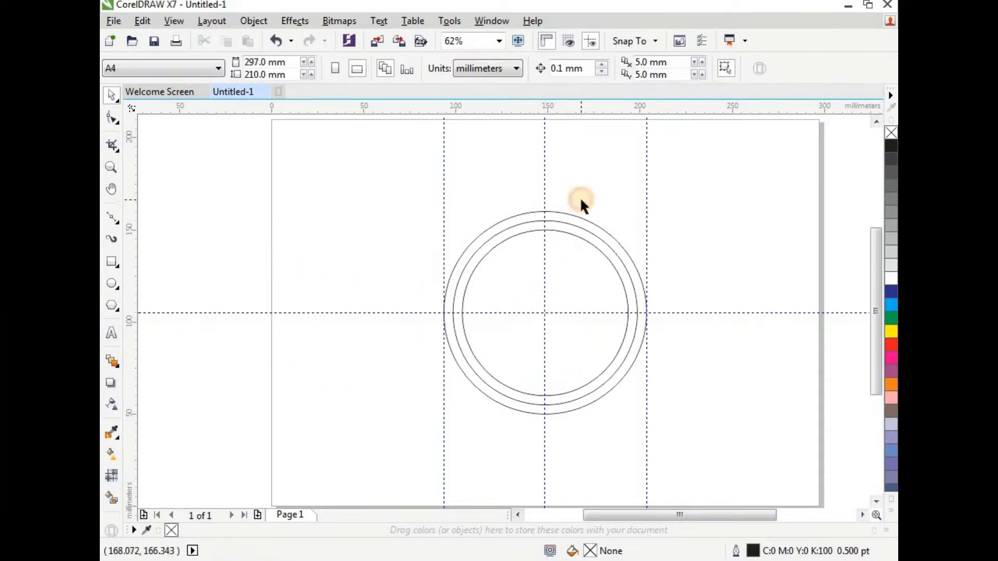
Step: Turn the outer 110 mm circle into an arc with a starting angle of 125° and an ending angle of 235°
{"action": "left_click", "coordinate": [469, 242]}
{"action": "left_click", "coordinate": [572, 64]}
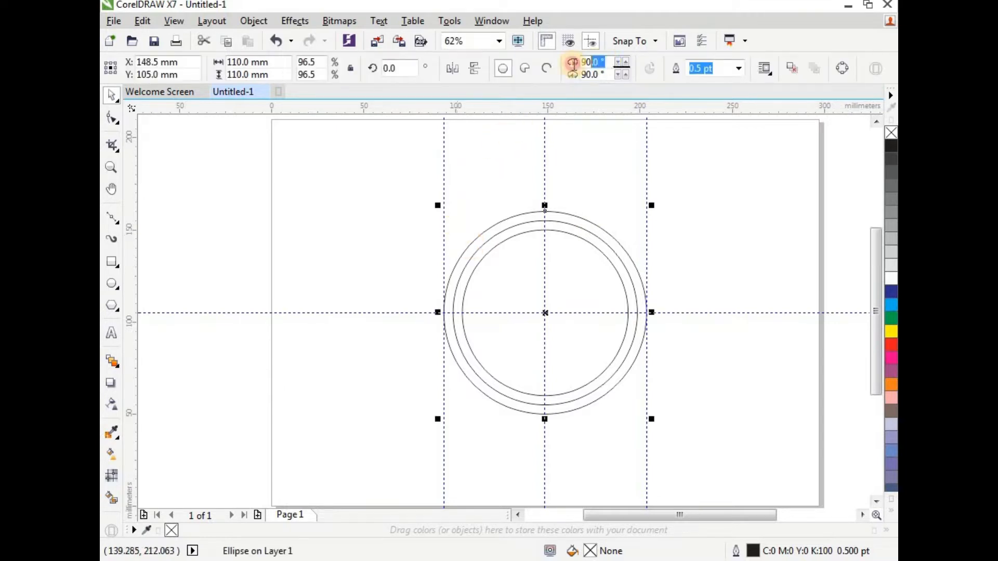
{"action": "type", "text": "12"}
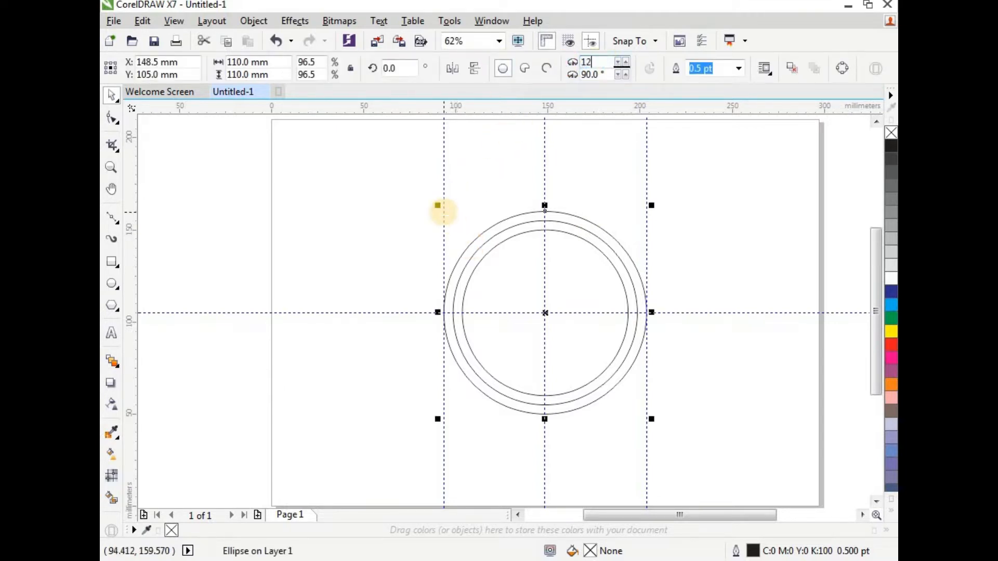
{"action": "type", "text": "5"}
{"action": "left_click", "coordinate": [575, 76]}
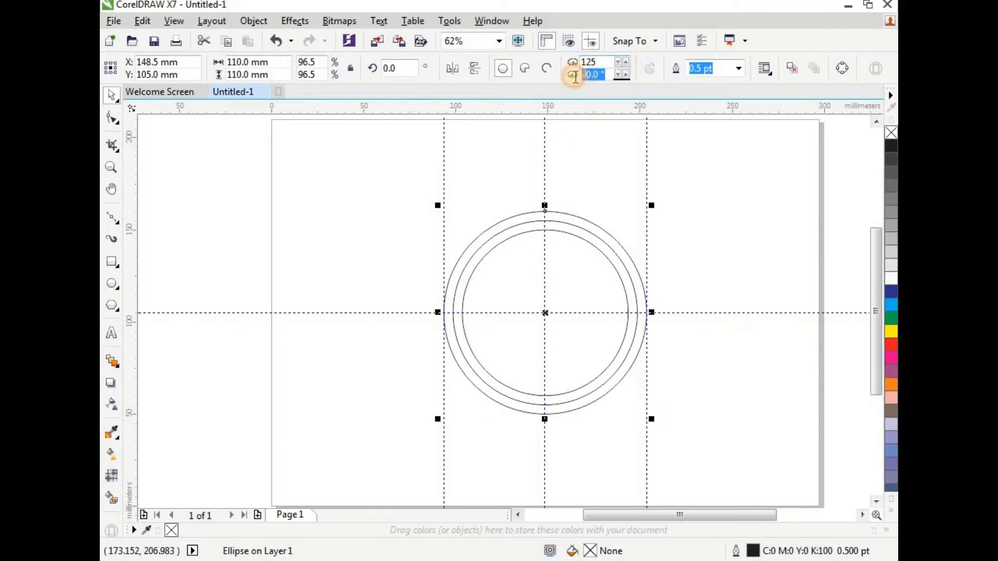
{"action": "type", "text": "235"}
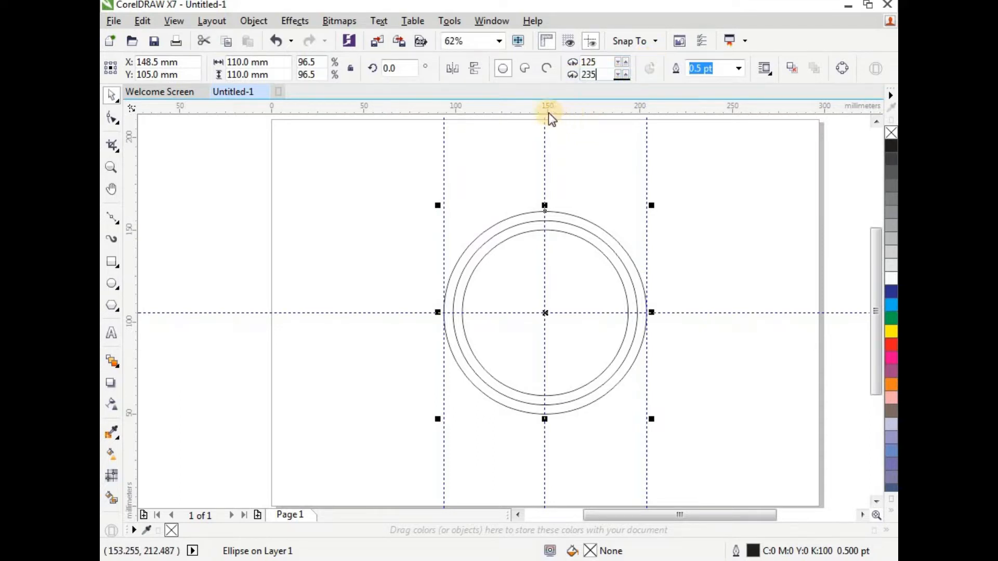
{"action": "key", "text": "Return"}
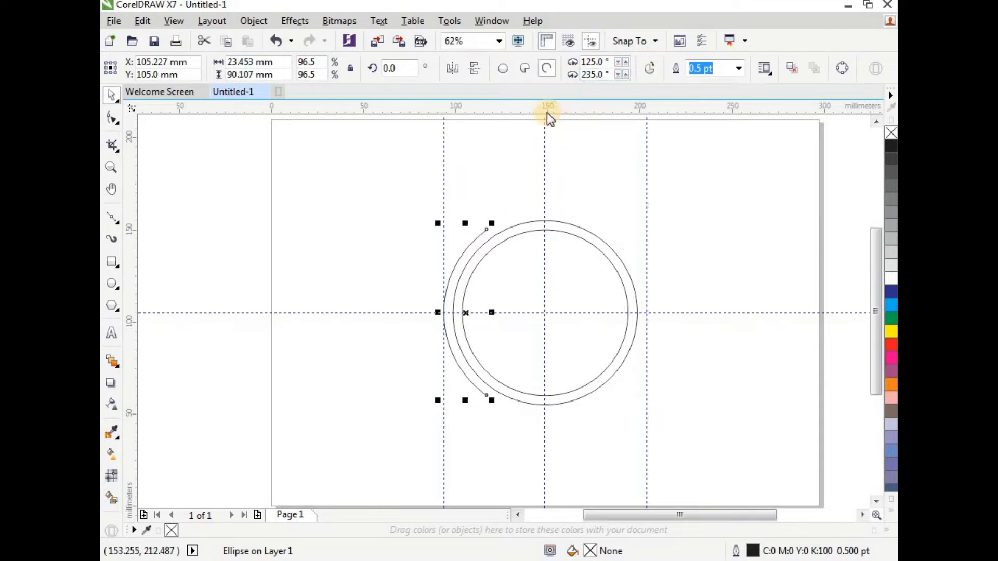
Step: Turn the 100 mm circle into an arc with a starting angle of 125° and an ending angle of 235°
{"action": "left_click", "coordinate": [518, 224]}
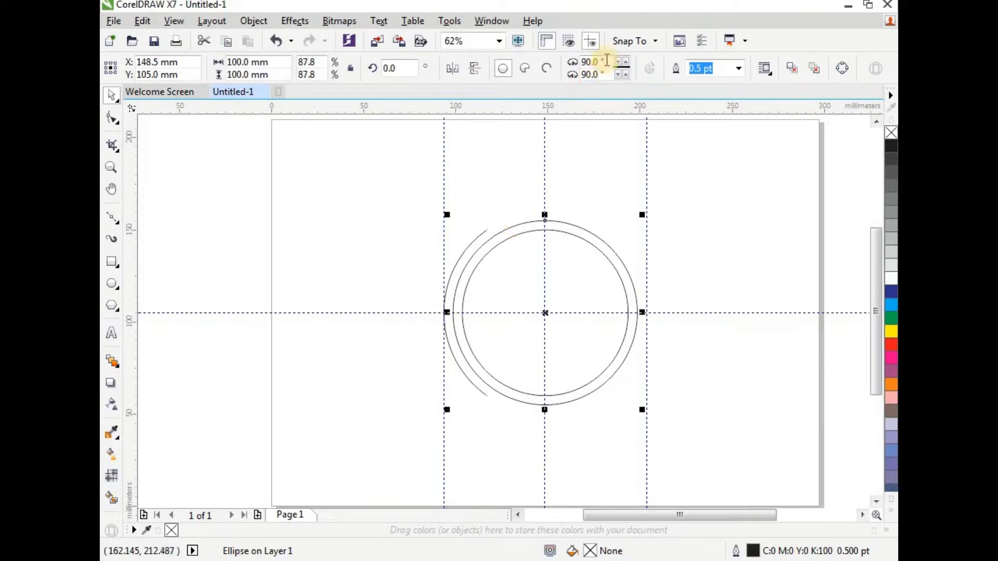
{"action": "left_click", "coordinate": [585, 62]}
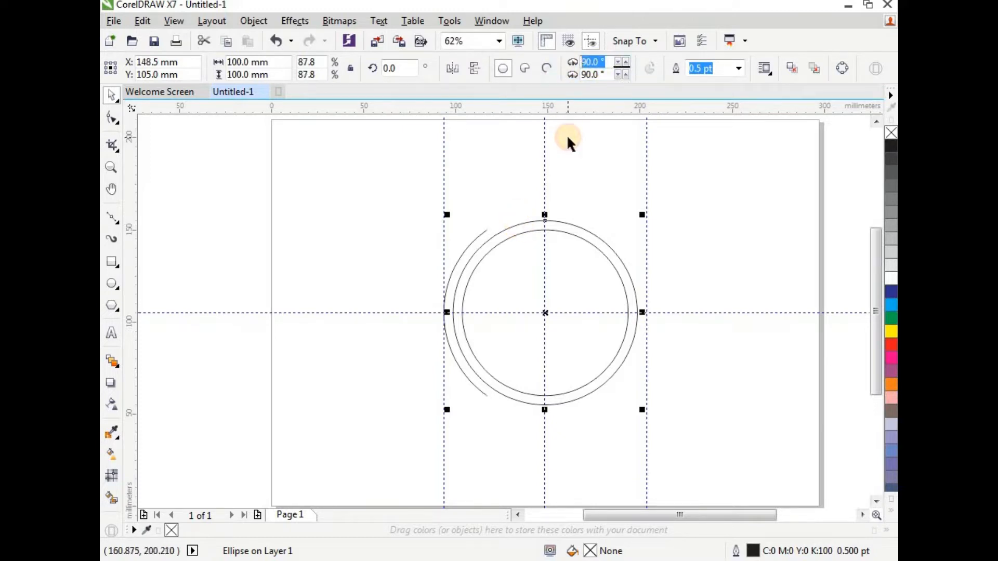
{"action": "type", "text": "125"}
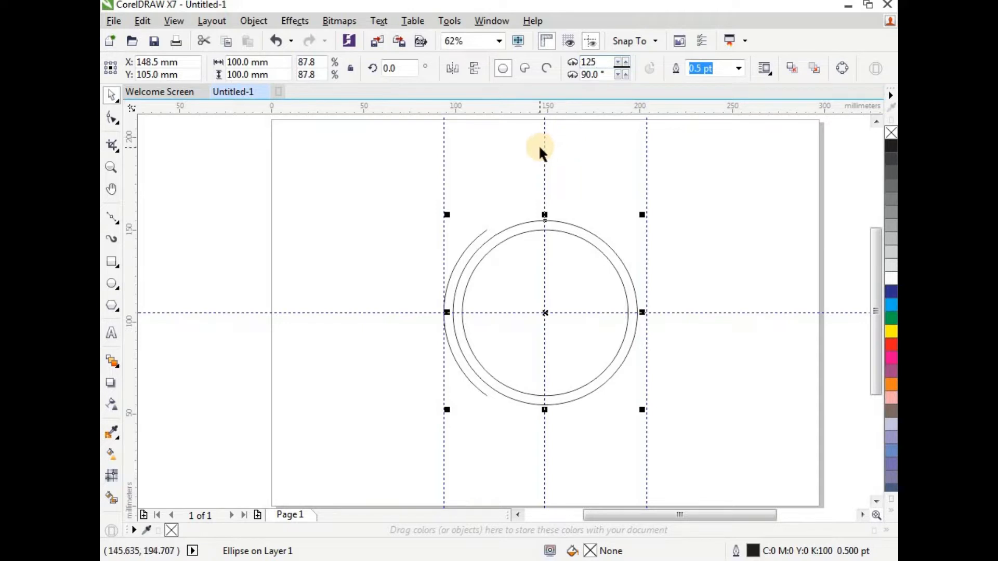
{"action": "left_click", "coordinate": [606, 75]}
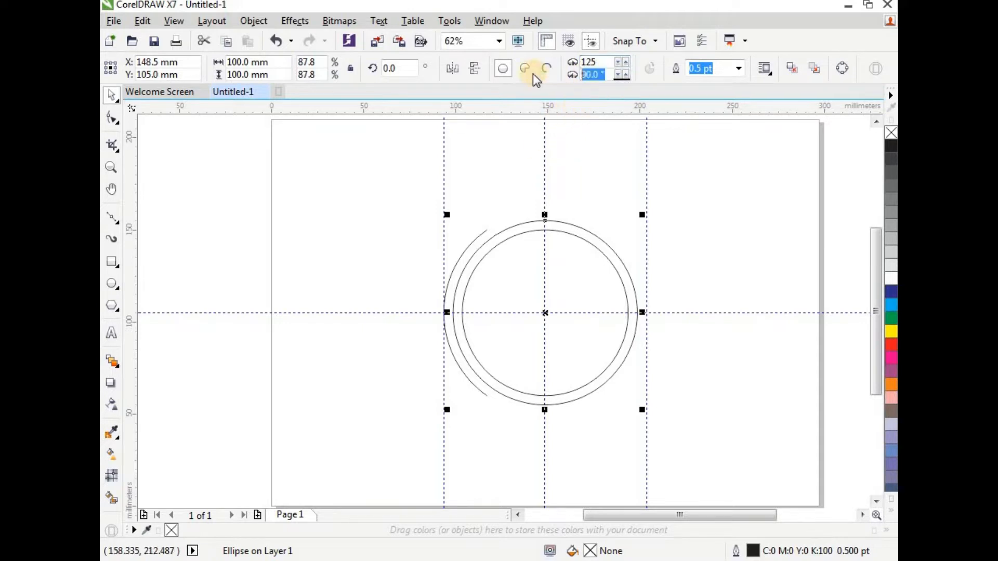
{"action": "type", "text": "2"}
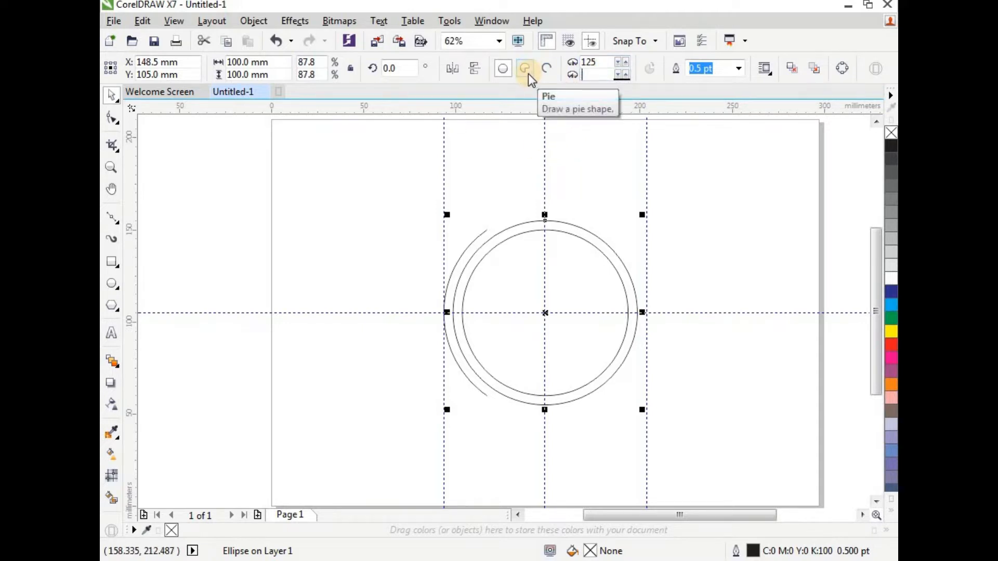
{"action": "type", "text": "35"}
{"action": "key", "text": "Return"}
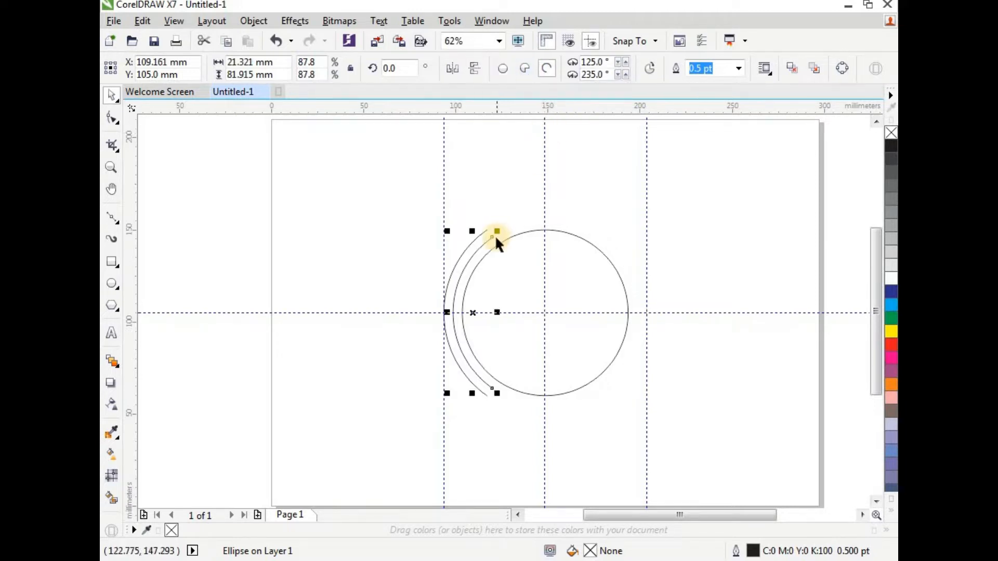
Step: Select both arcs together and set their outline width to 6 pt
{"action": "left_click", "coordinate": [501, 212]}
{"action": "left_click", "coordinate": [475, 232]}
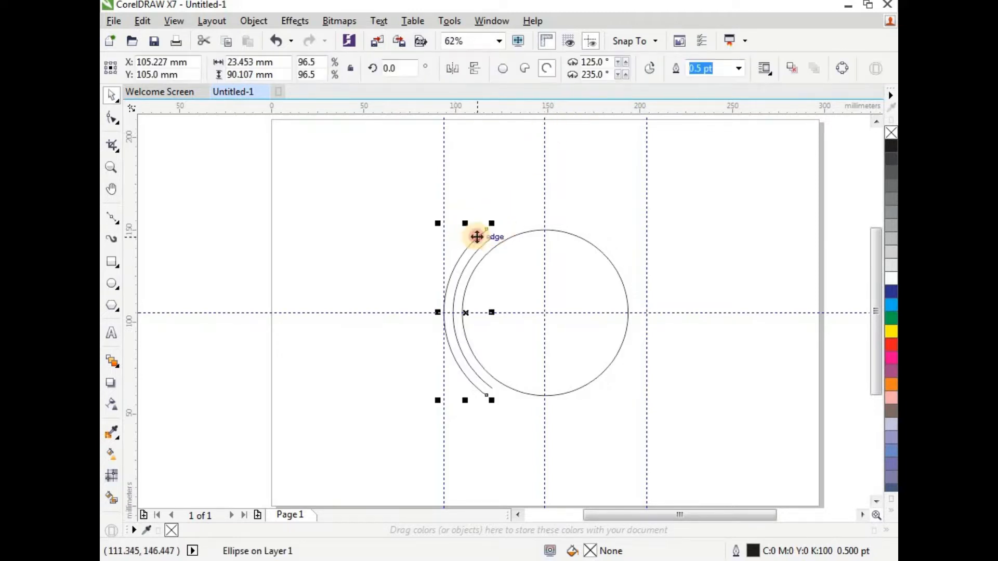
{"action": "scroll", "coordinate": [484, 244], "scroll_direction": "up", "scroll_amount": 2}
{"action": "left_click", "coordinate": [489, 233], "text": "shift"}
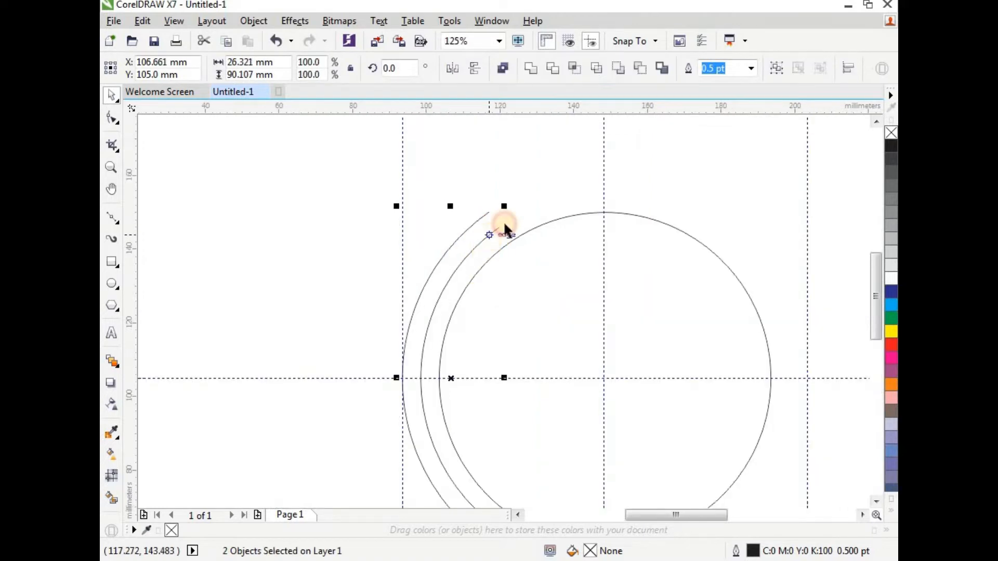
{"action": "scroll", "coordinate": [515, 199], "scroll_direction": "down", "scroll_amount": 2}
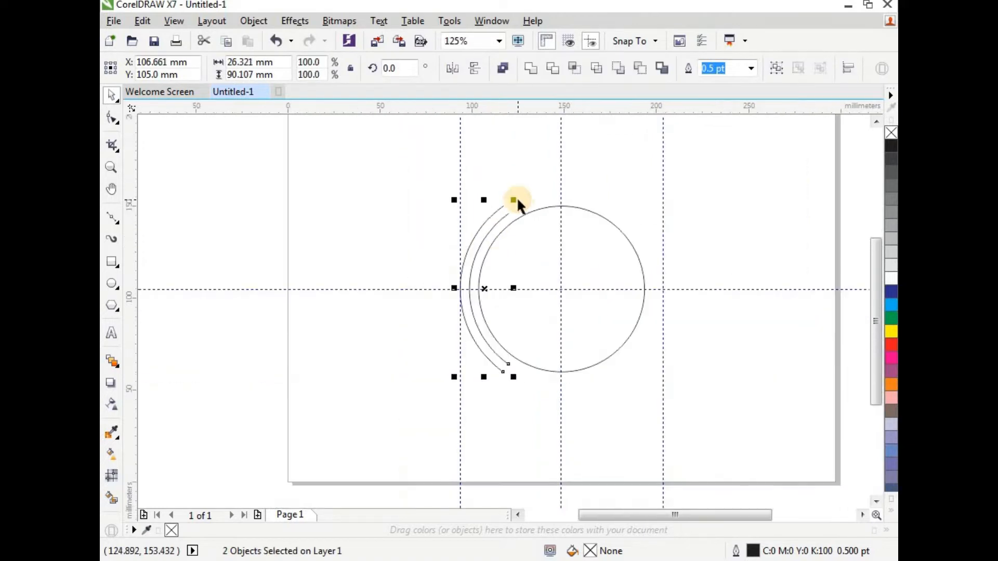
{"action": "double_click", "coordinate": [754, 551]}
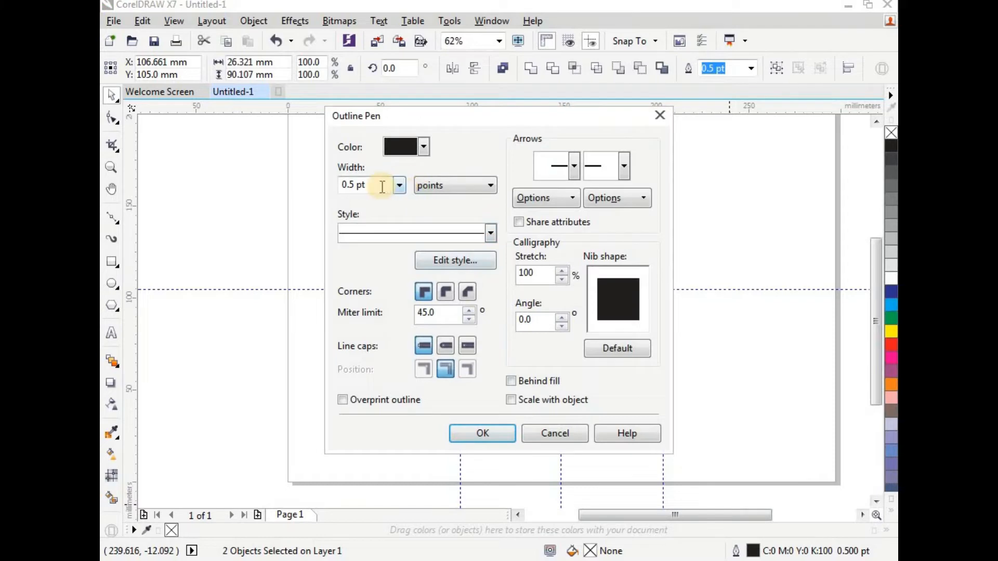
{"action": "type", "text": "6"}
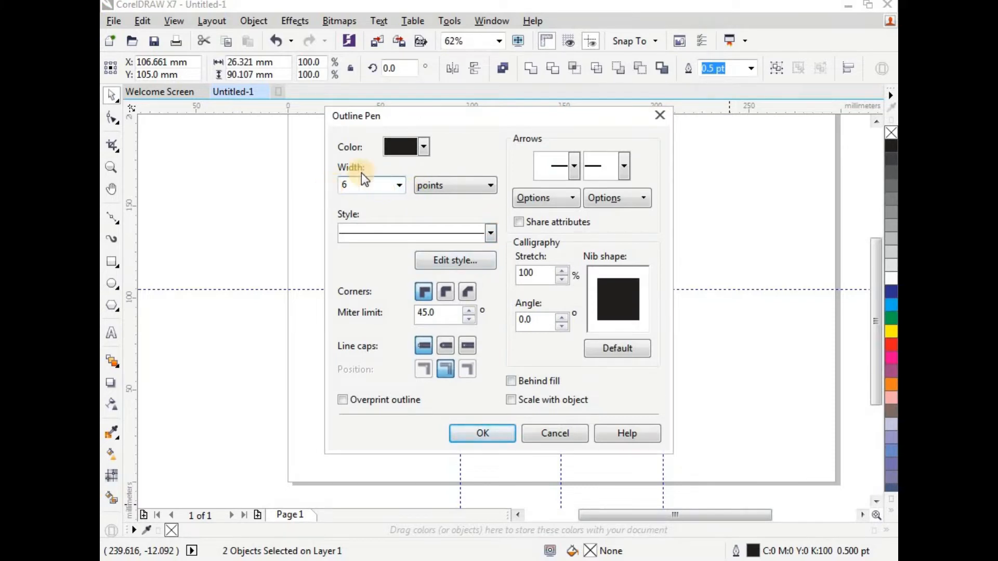
Step: Set the outline colour of the two arcs to CMYK 73, 1, 33, 0
{"action": "left_click", "coordinate": [416, 155]}
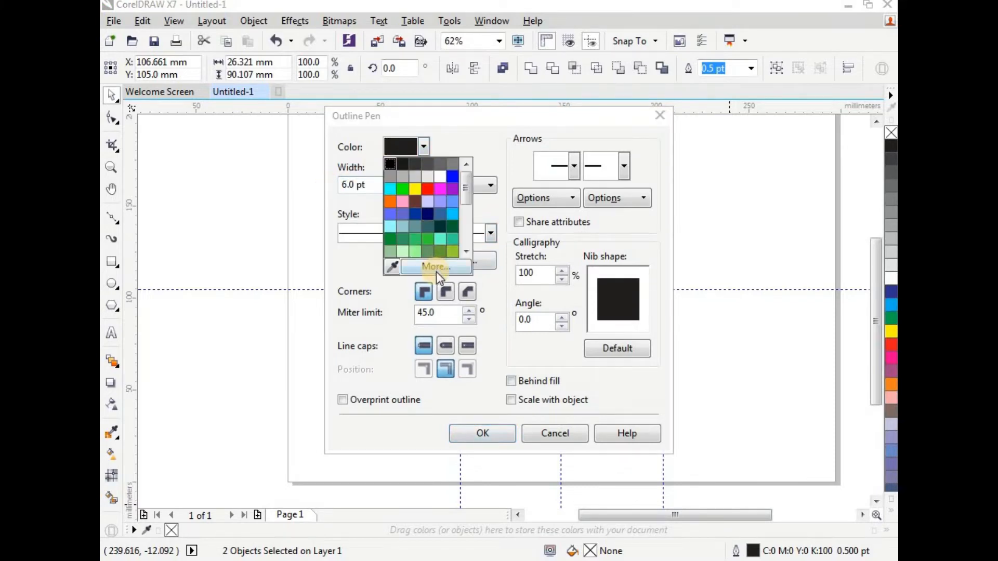
{"action": "left_click", "coordinate": [436, 273]}
{"action": "double_click", "coordinate": [568, 268]}
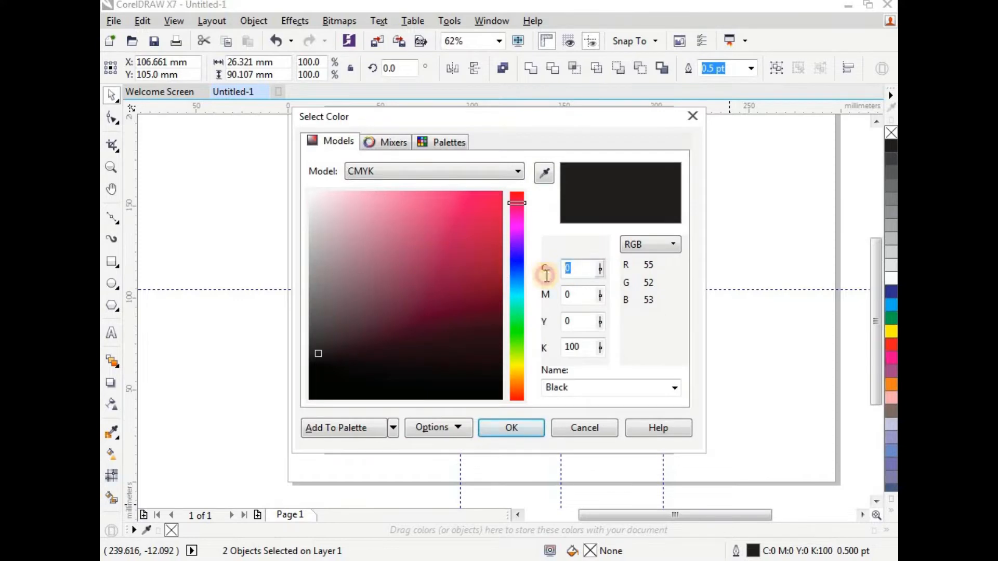
{"action": "type", "text": "73"}
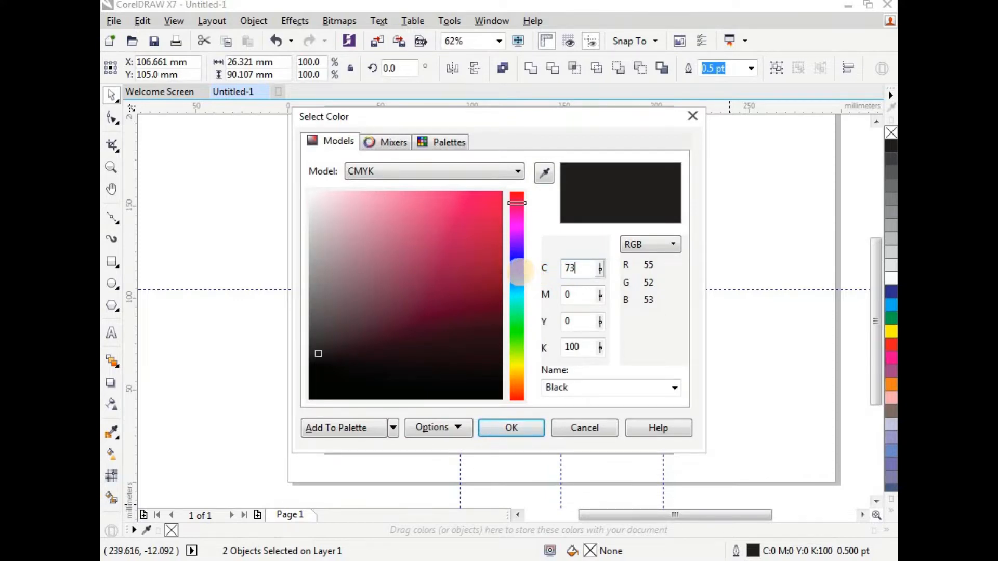
{"action": "double_click", "coordinate": [558, 296]}
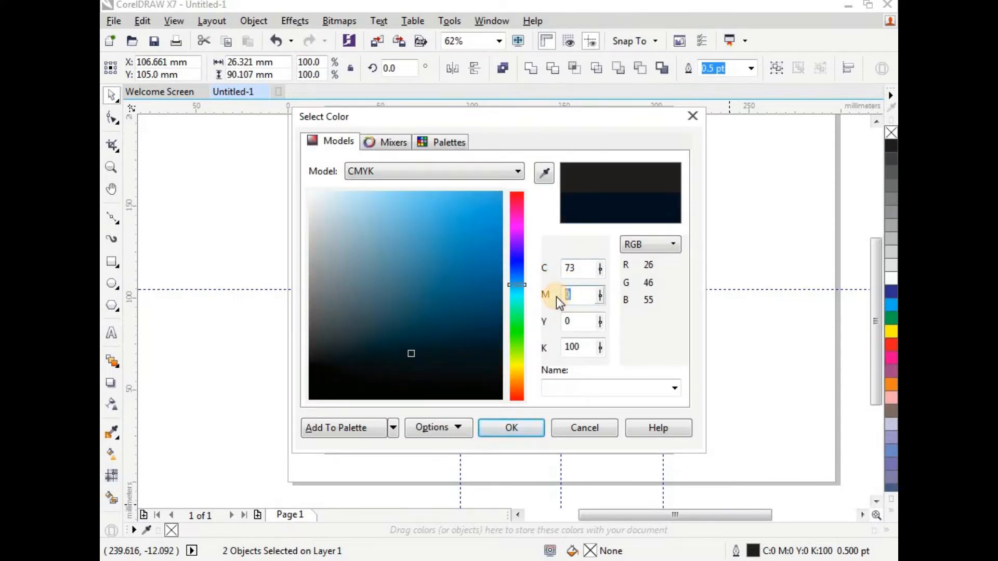
{"action": "type", "text": "1"}
{"action": "double_click", "coordinate": [569, 322]}
{"action": "type", "text": "33"}
{"action": "double_click", "coordinate": [564, 348]}
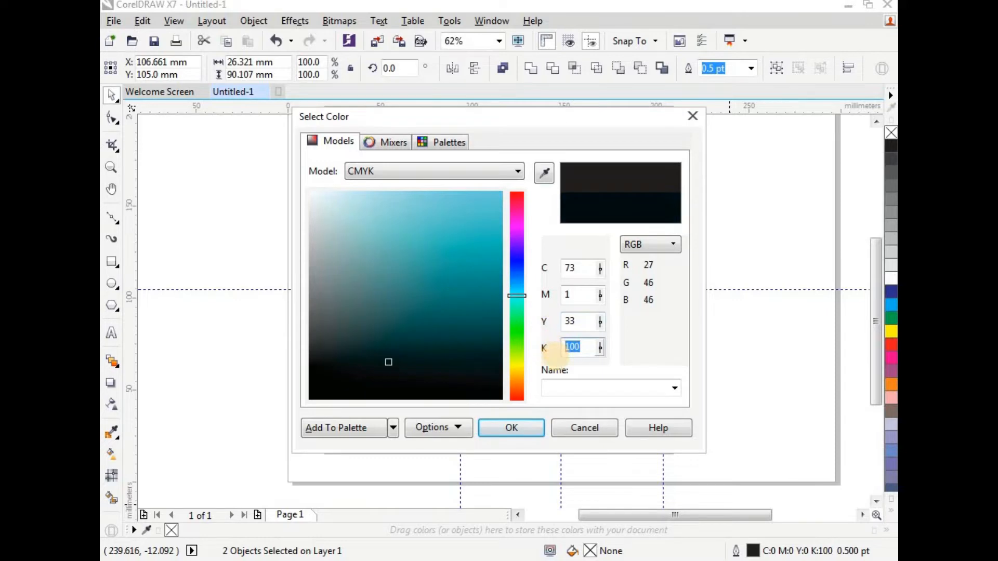
{"action": "type", "text": "0"}
{"action": "left_click", "coordinate": [525, 435]}
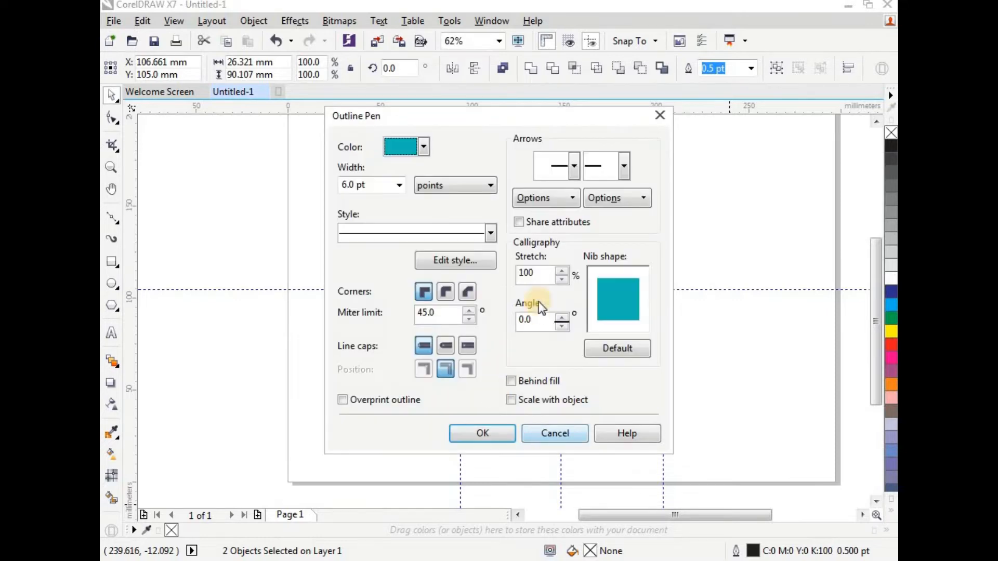
Step: Set the calligraphy stretch of the arcs' outline to 1% and apply the outline settings
{"action": "double_click", "coordinate": [543, 277]}
{"action": "type", "text": "1"}
{"action": "left_click", "coordinate": [499, 433]}
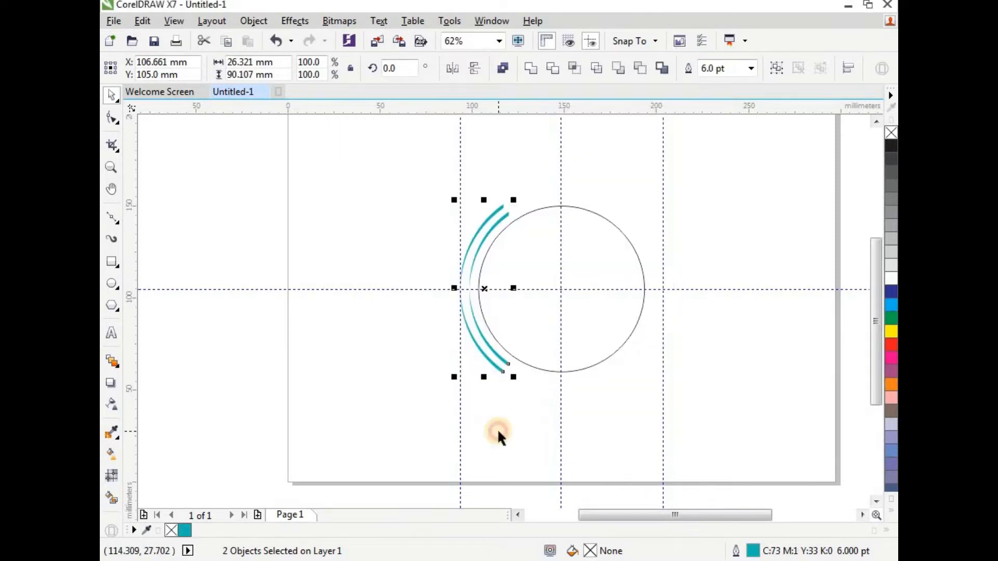
Step: Group the two teal arcs into one object
{"action": "left_click", "coordinate": [425, 221]}
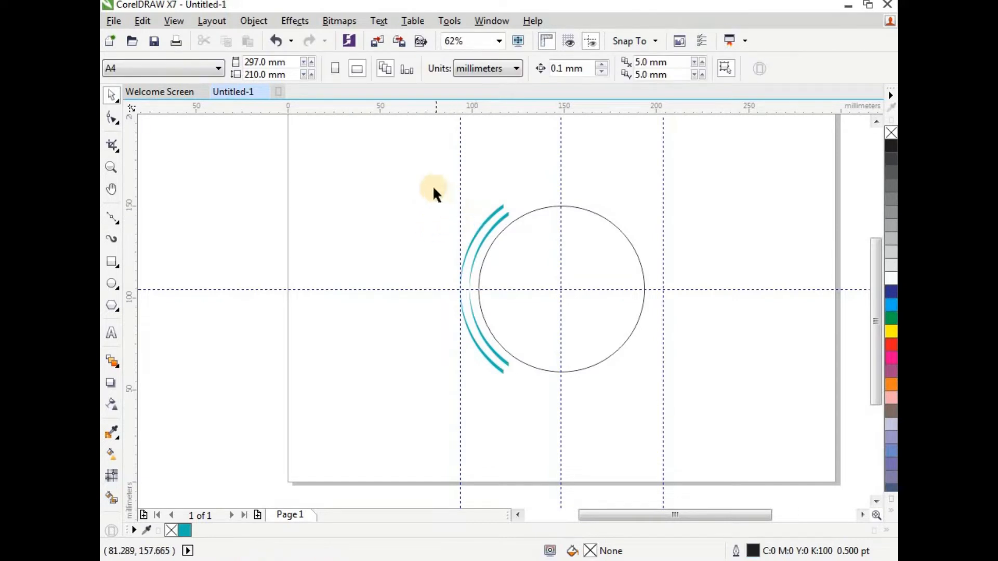
{"action": "left_click_drag", "start_coordinate": [435, 188], "coordinate": [525, 388]}
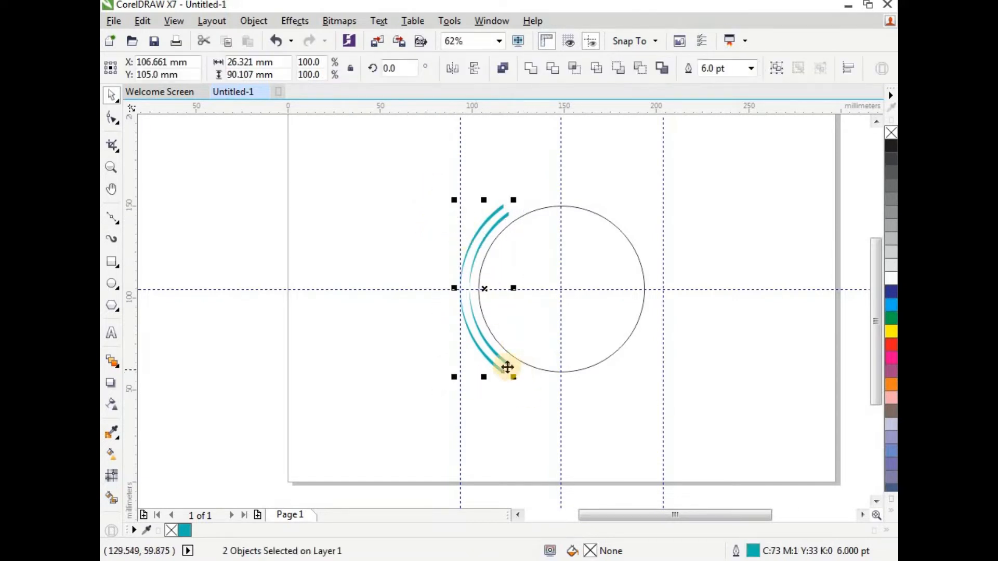
{"action": "left_click", "coordinate": [255, 22]}
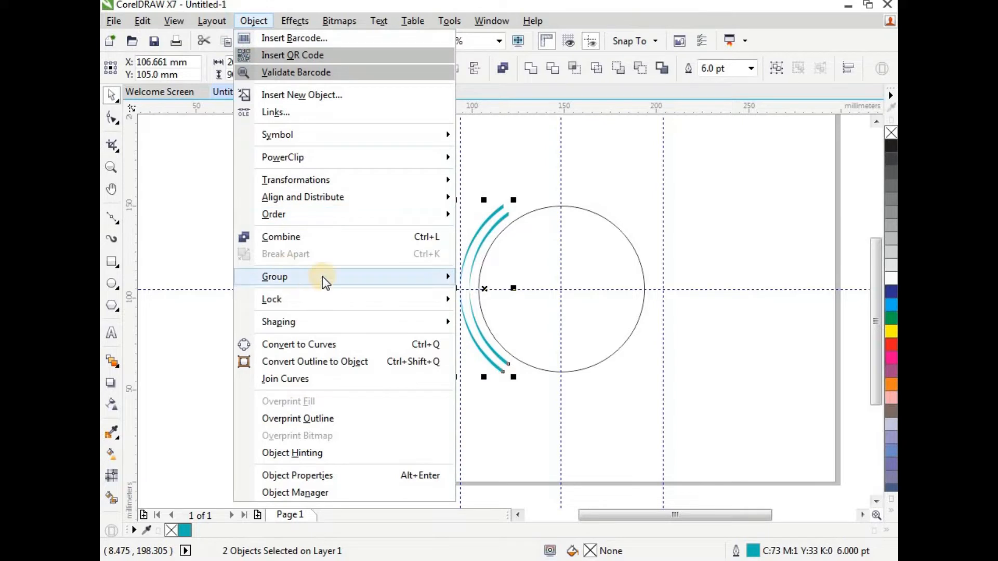
{"action": "mouse_move", "coordinate": [322, 277]}
{"action": "left_click", "coordinate": [555, 278]}
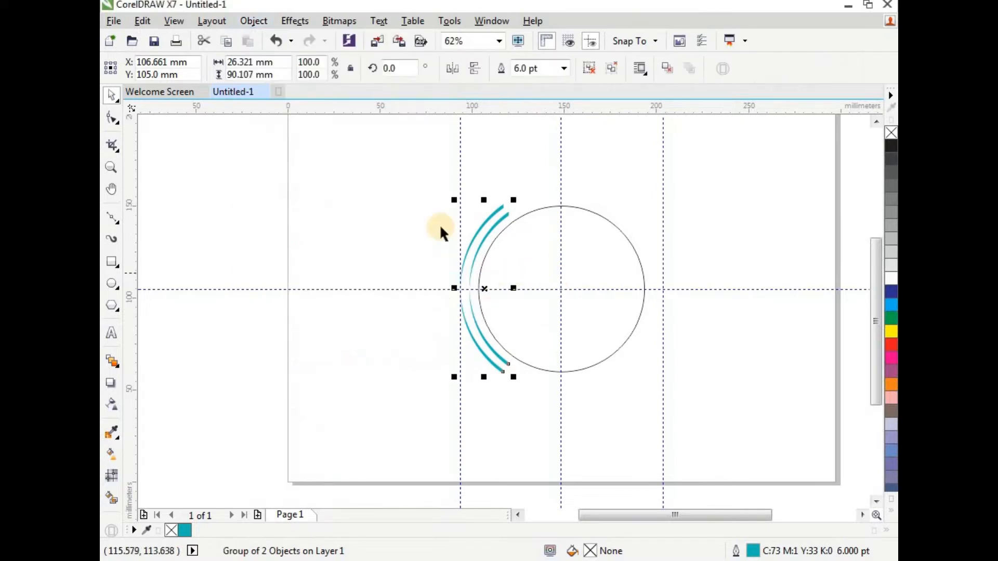
Step: Duplicate the arc group and move the copy to the right of the 90 mm circle
{"action": "left_click", "coordinate": [143, 22]}
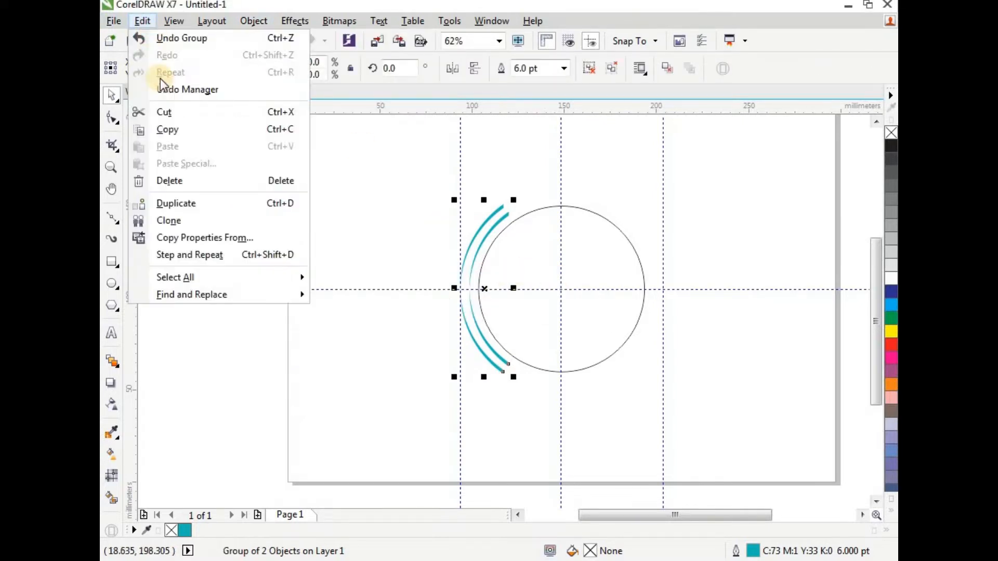
{"action": "left_click", "coordinate": [183, 204]}
{"action": "left_click_drag", "start_coordinate": [493, 278], "coordinate": [694, 293]}
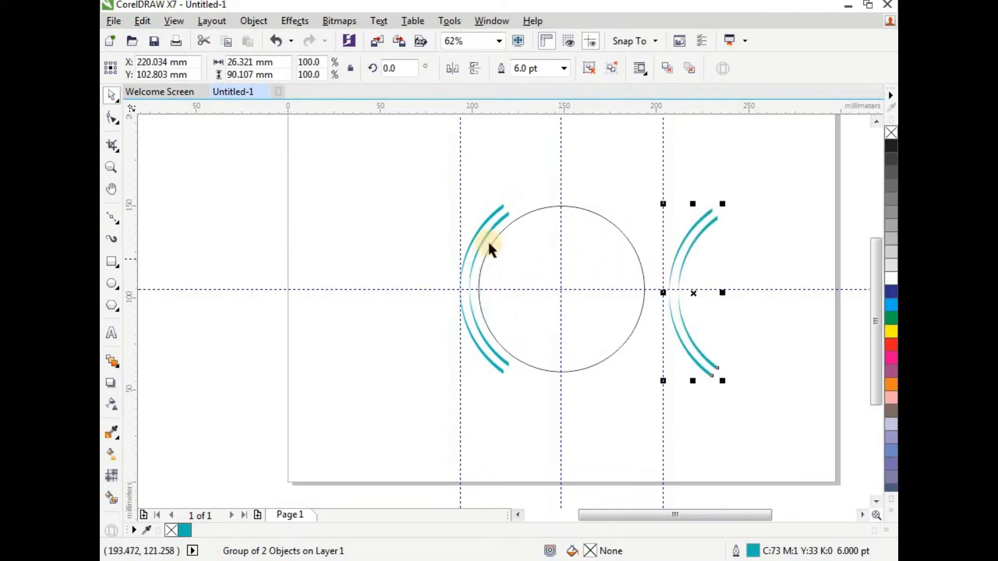
Step: Rotate the copied arc group by 180° and align it with the right vertical guideline, opposite the original arcs
{"action": "left_click", "coordinate": [391, 69]}
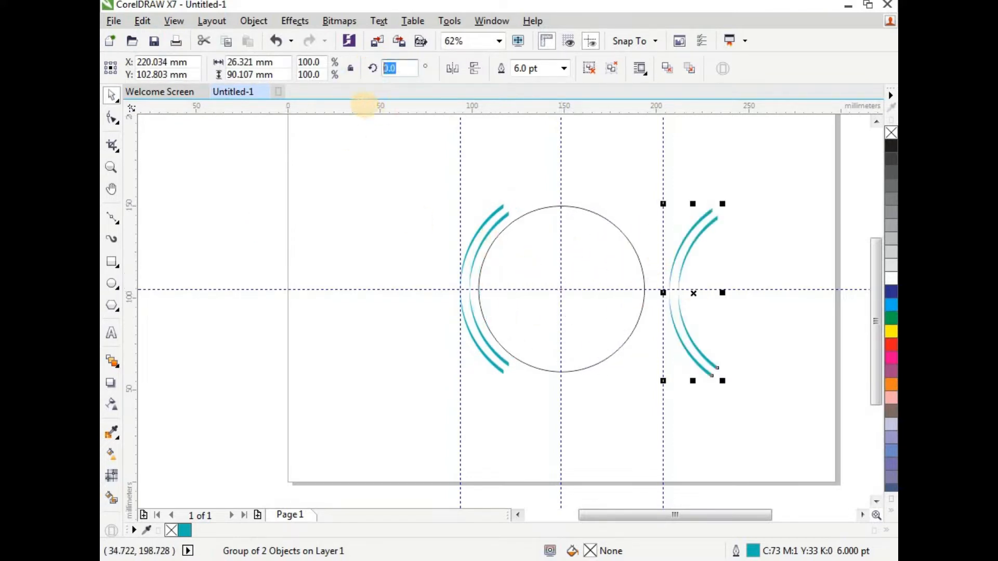
{"action": "type", "text": "180"}
{"action": "key", "text": "Return"}
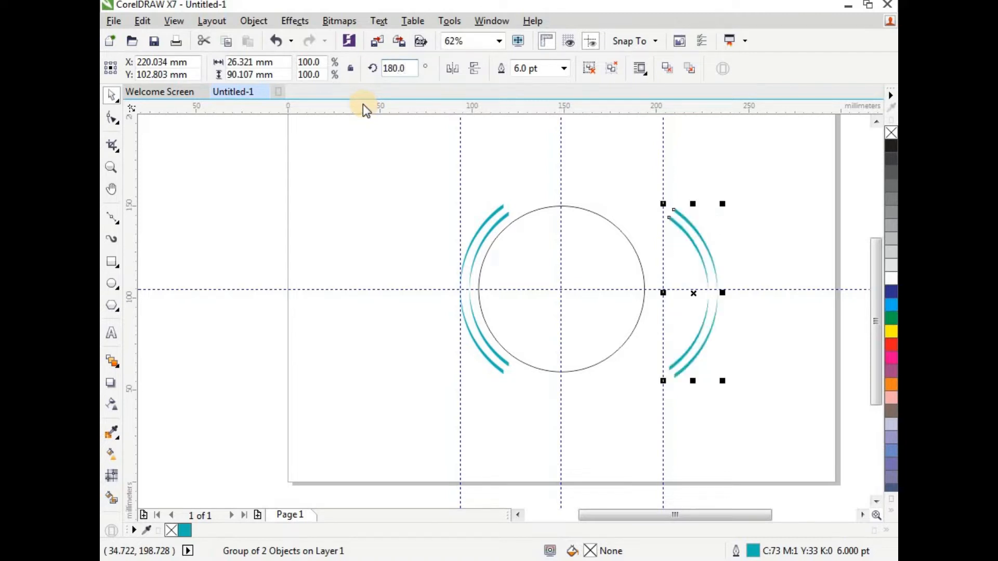
{"action": "left_click_drag", "start_coordinate": [694, 294], "coordinate": [645, 286]}
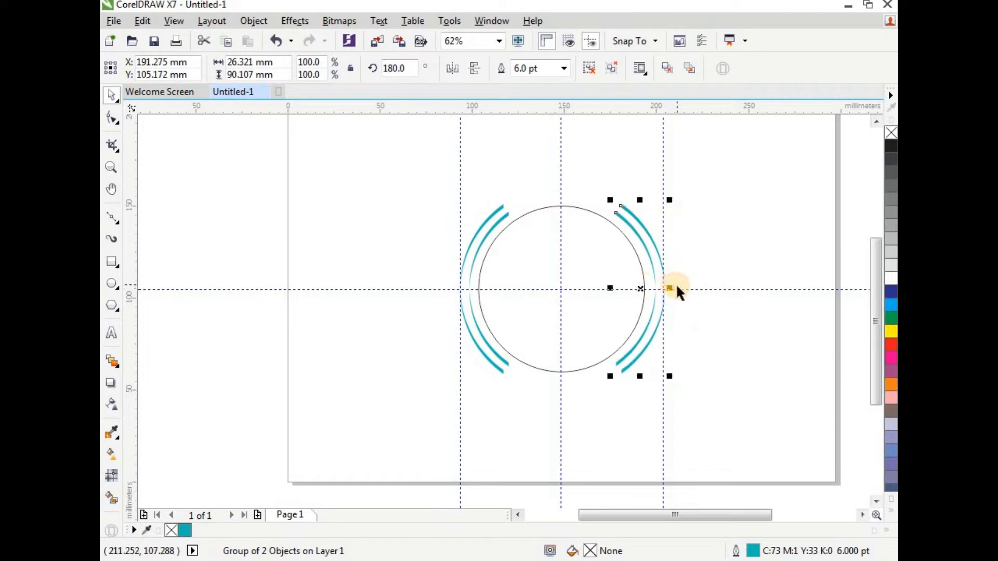
{"action": "left_click", "coordinate": [683, 269]}
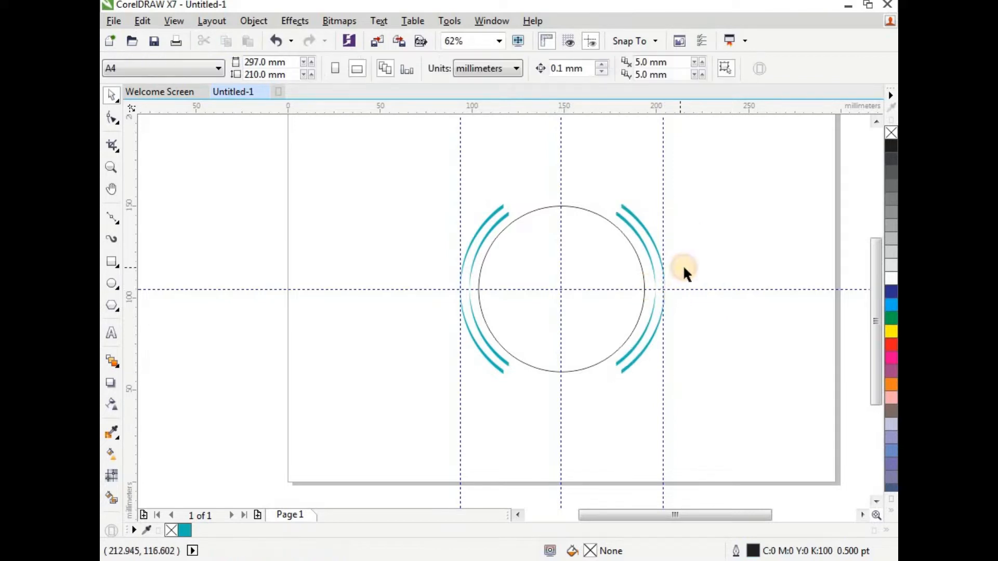
Step: Fill the 90 mm circle with a uniform RGB colour of 230, 100, 100
{"action": "left_click", "coordinate": [615, 273]}
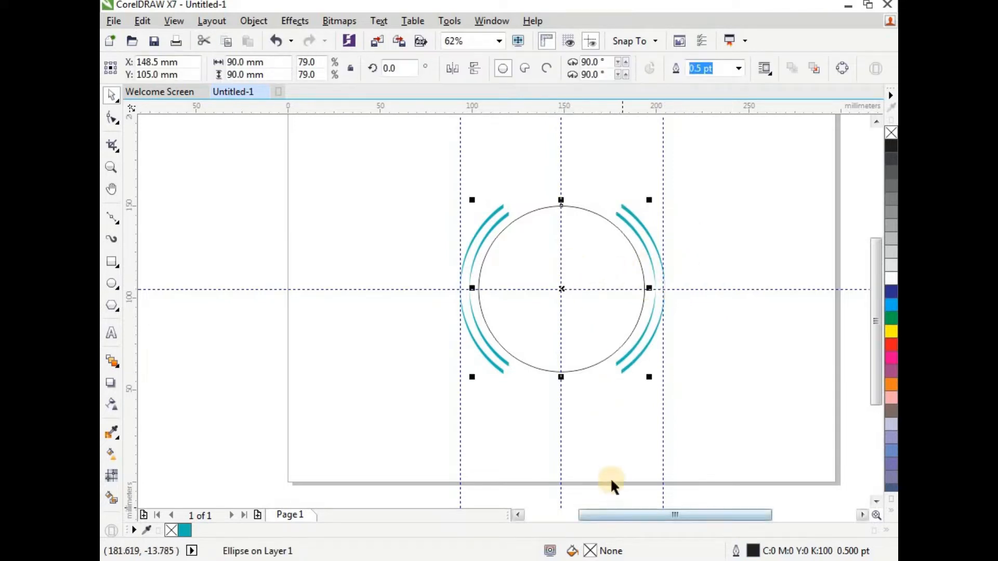
{"action": "left_click", "coordinate": [690, 259]}
{"action": "left_click", "coordinate": [622, 258]}
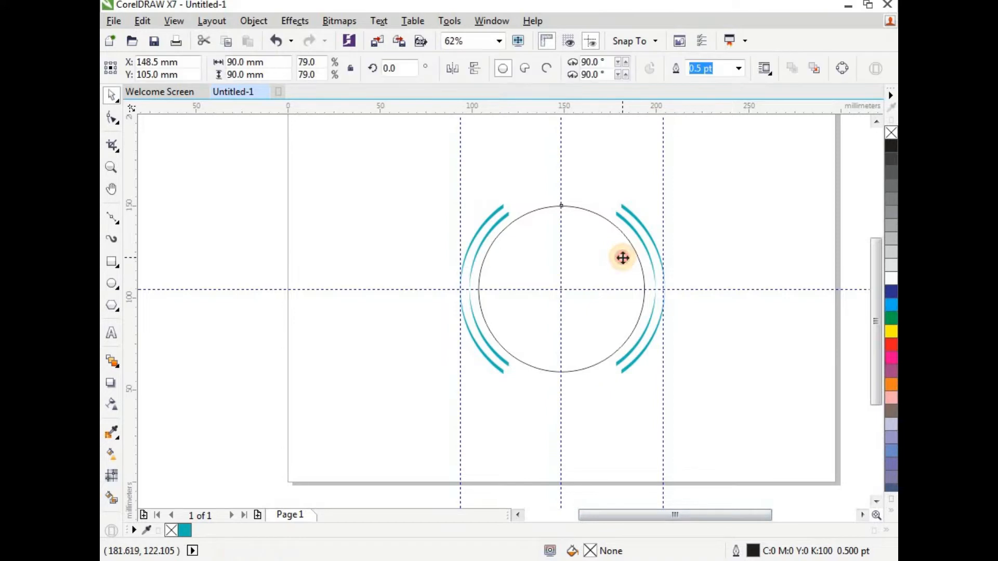
{"action": "double_click", "coordinate": [591, 552]}
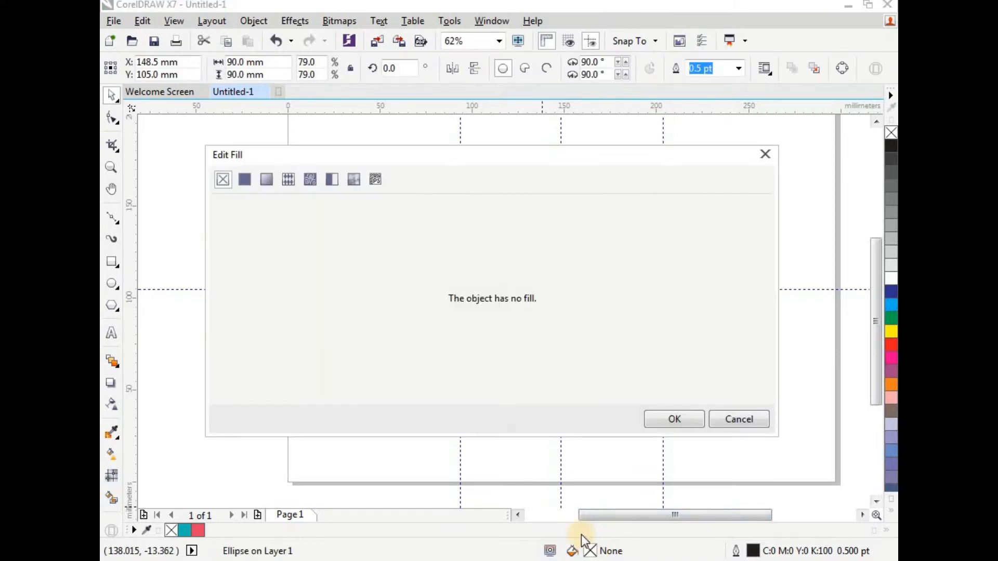
{"action": "left_click", "coordinate": [244, 179]}
{"action": "double_click", "coordinate": [646, 249]}
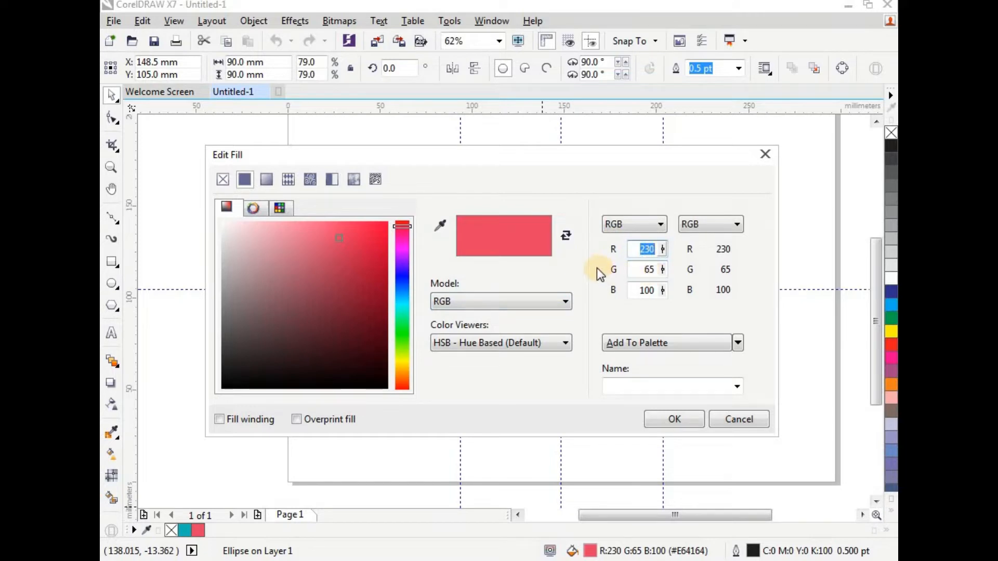
{"action": "type", "text": "230"}
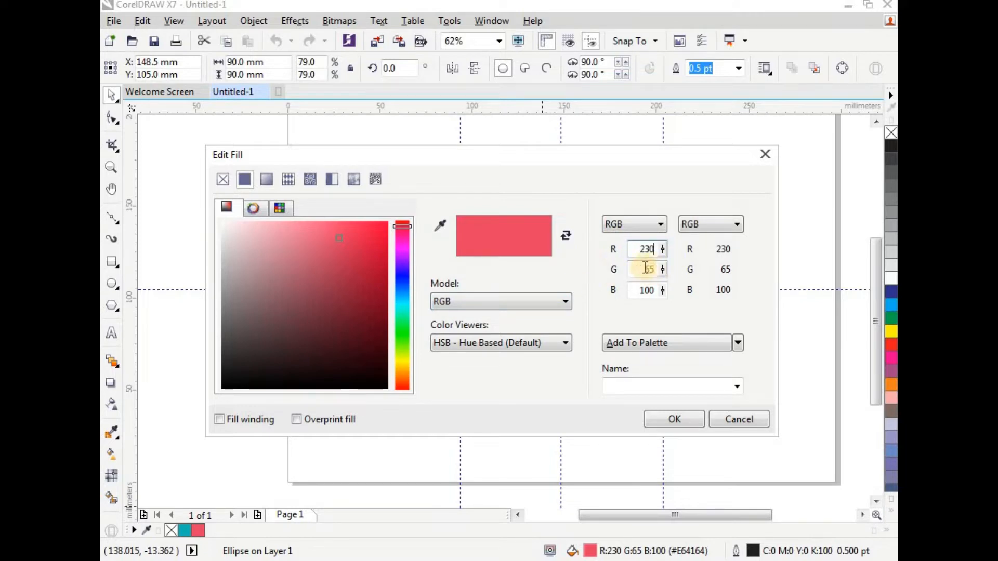
{"action": "double_click", "coordinate": [646, 268]}
{"action": "type", "text": "100"}
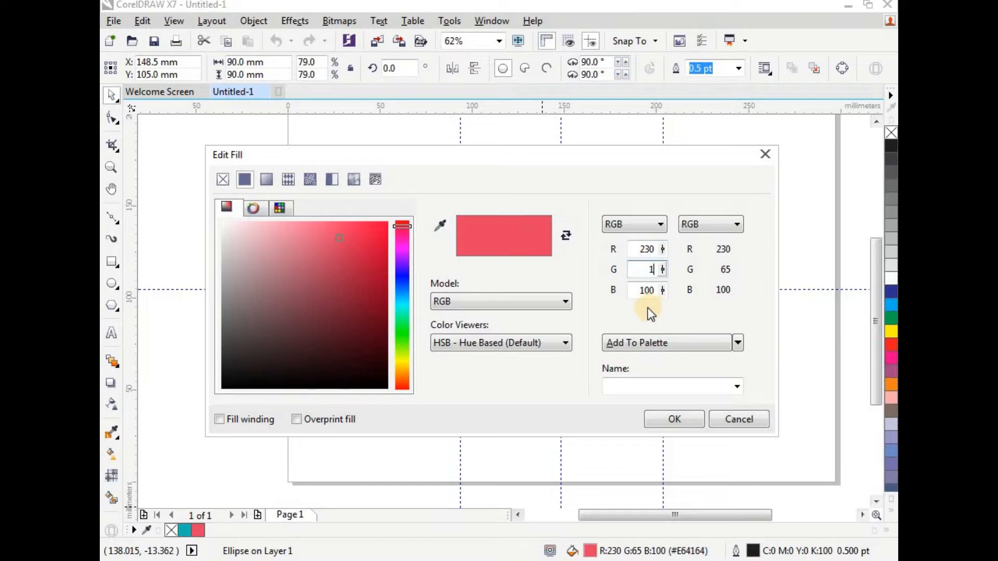
{"action": "double_click", "coordinate": [642, 292]}
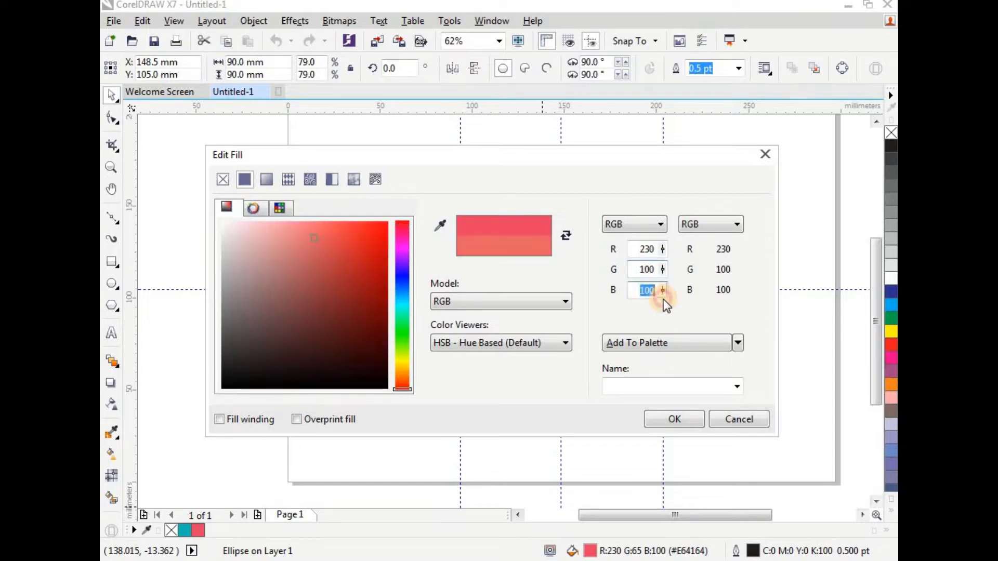
{"action": "type", "text": "100"}
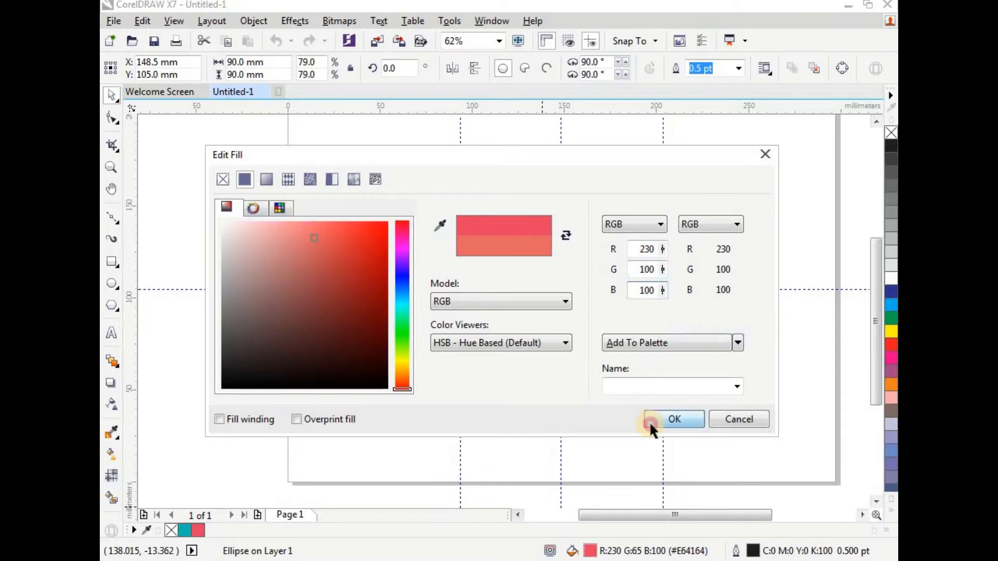
{"action": "left_click", "coordinate": [651, 422]}
Step: Remove the filled circle's outline by setting its width to None
{"action": "left_click", "coordinate": [685, 349]}
{"action": "left_click", "coordinate": [622, 313]}
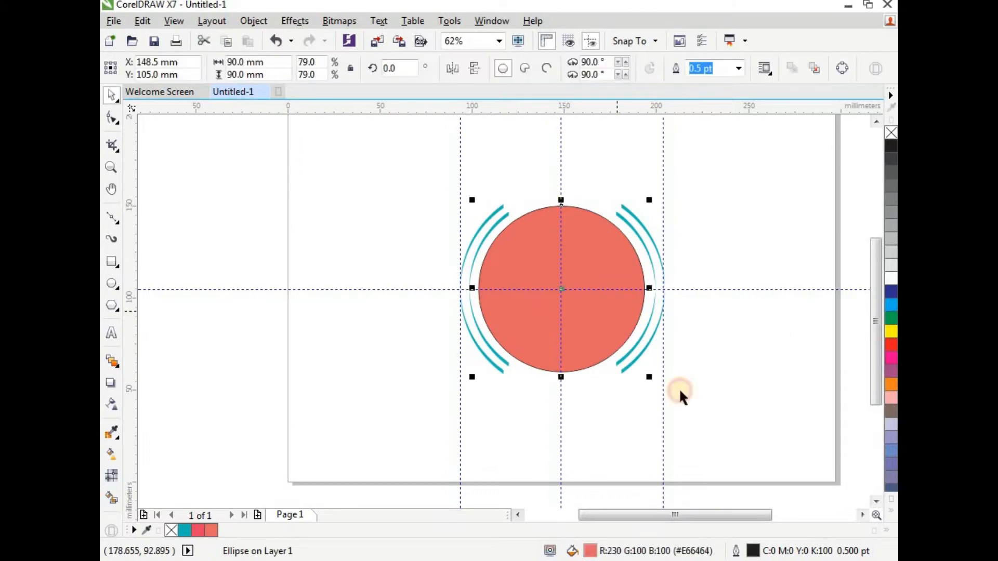
{"action": "double_click", "coordinate": [737, 551]}
{"action": "left_click", "coordinate": [399, 184]}
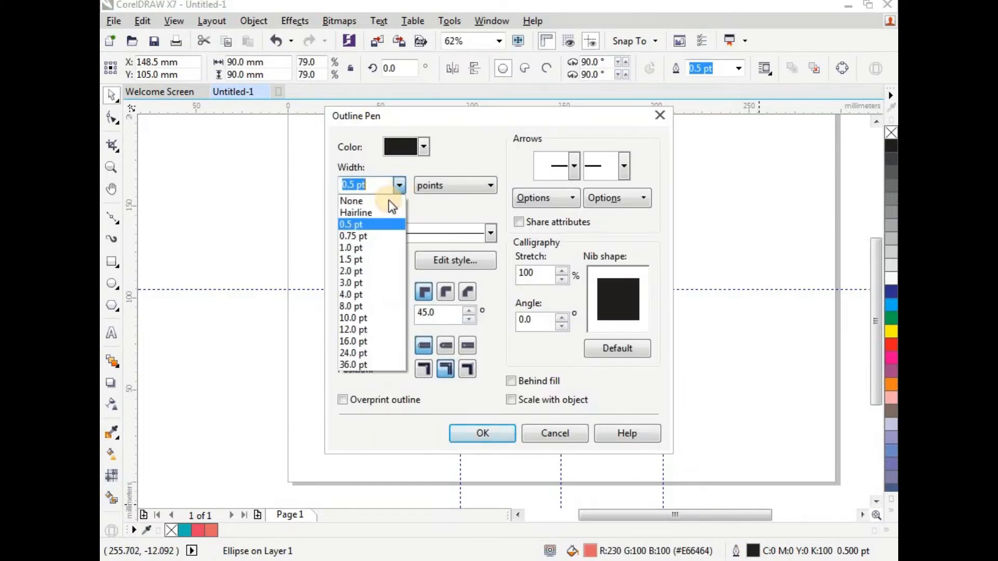
{"action": "left_click", "coordinate": [382, 197]}
{"action": "left_click", "coordinate": [479, 434]}
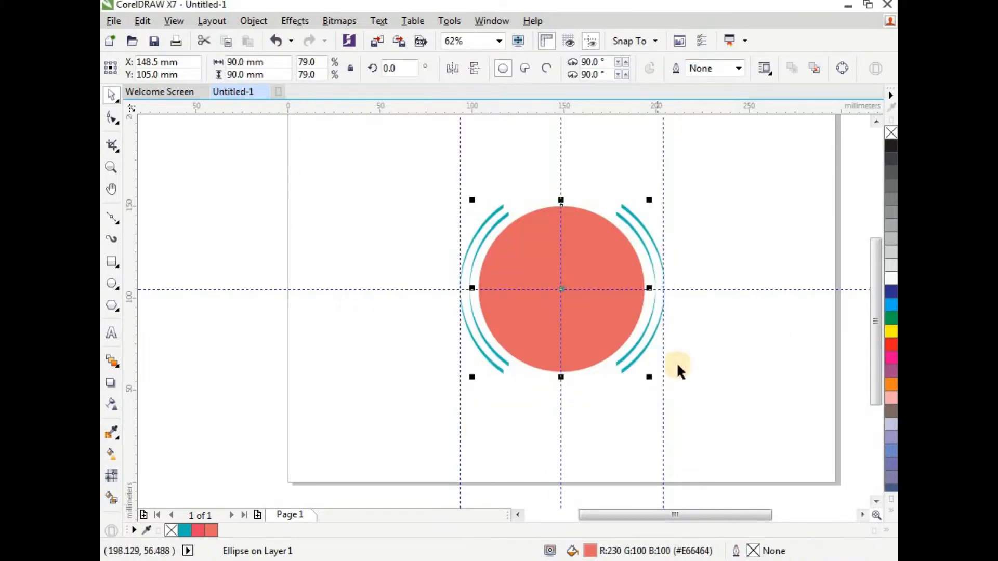
{"action": "left_click", "coordinate": [686, 362]}
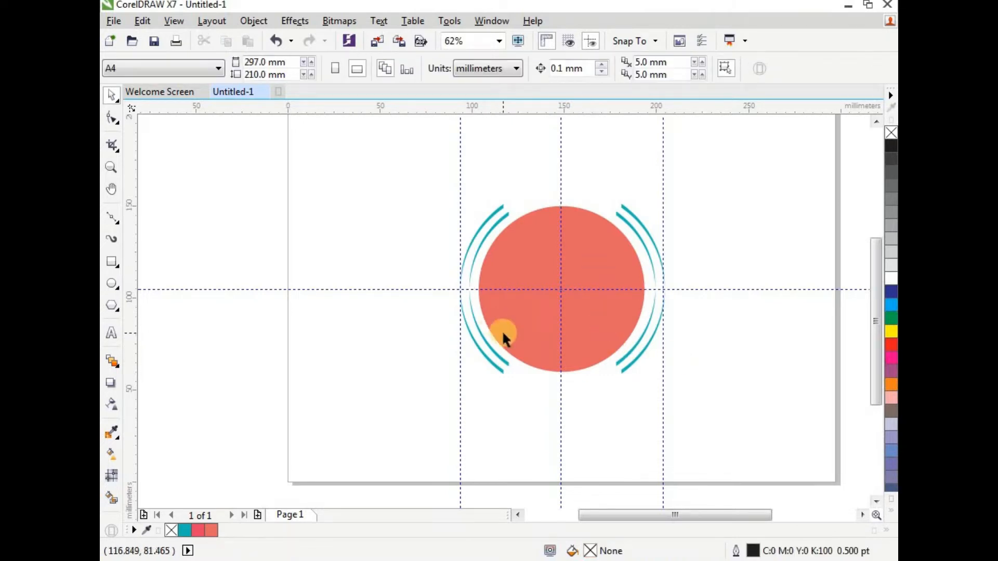
Step: Add the artistic text "Happy" on the blank page area beside the circle and enlarge it to about 58 mm wide
{"action": "left_click", "coordinate": [112, 332]}
{"action": "left_click", "coordinate": [329, 200]}
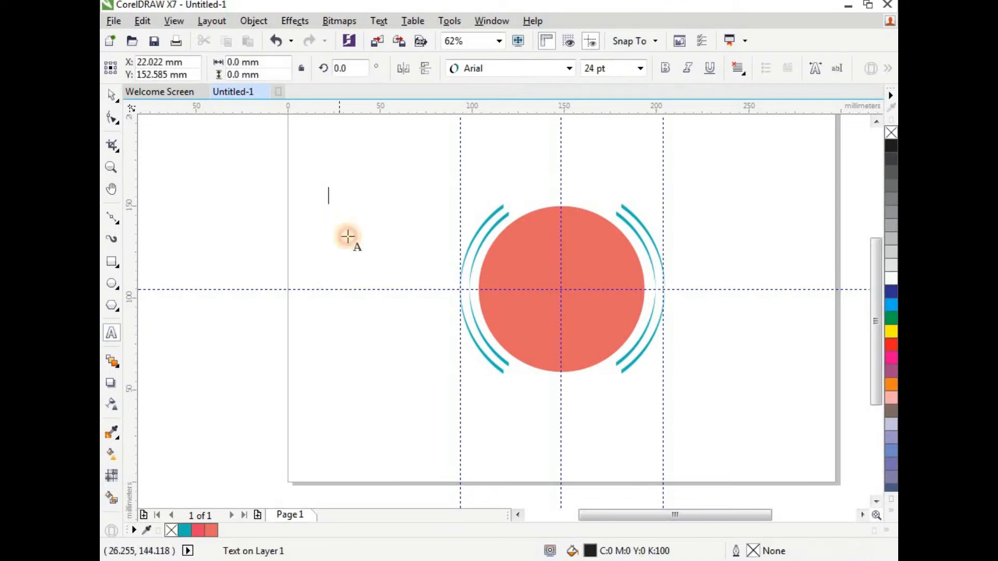
{"action": "type", "text": "Happy"}
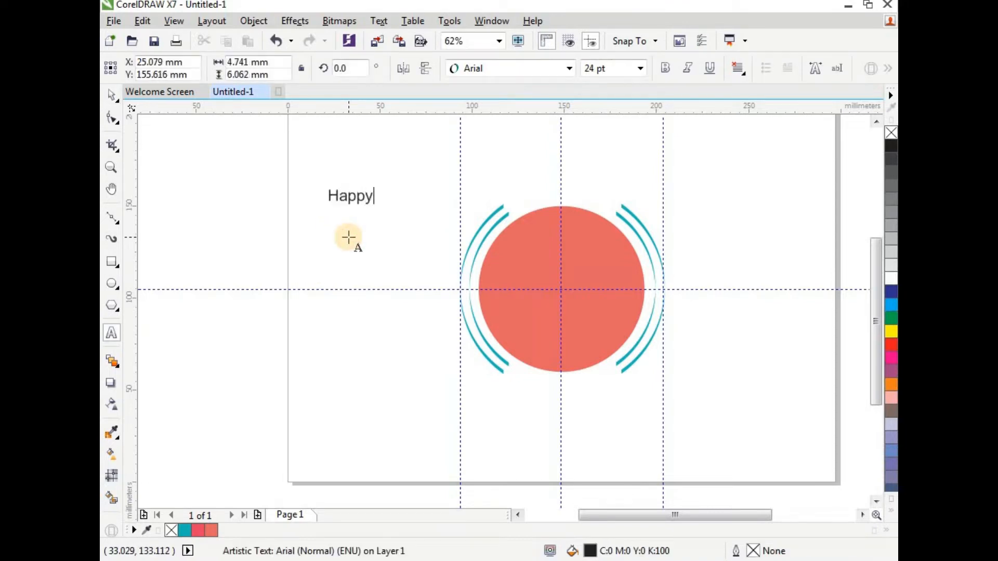
{"action": "left_click", "coordinate": [116, 93]}
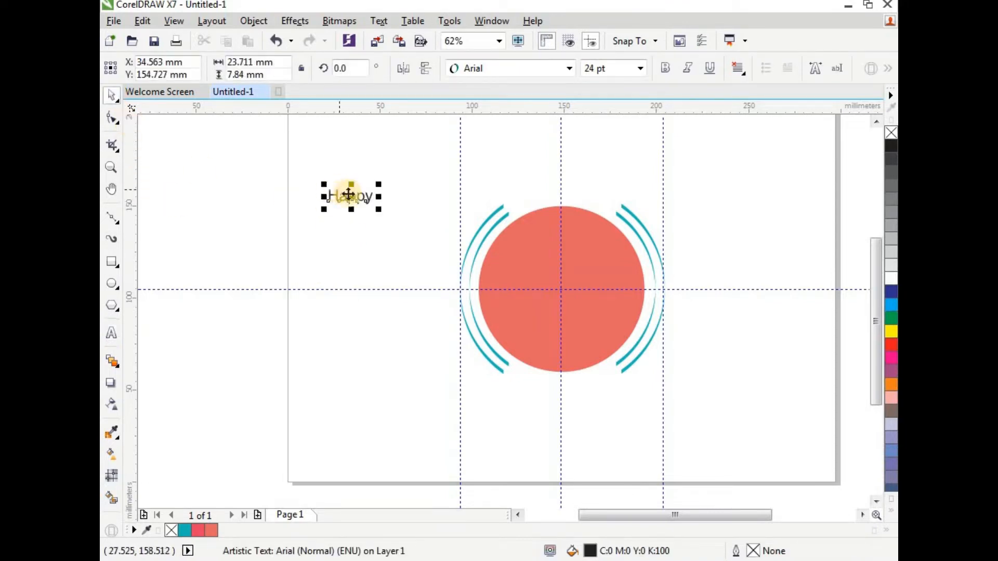
{"action": "left_click_drag", "start_coordinate": [350, 196], "coordinate": [438, 250]}
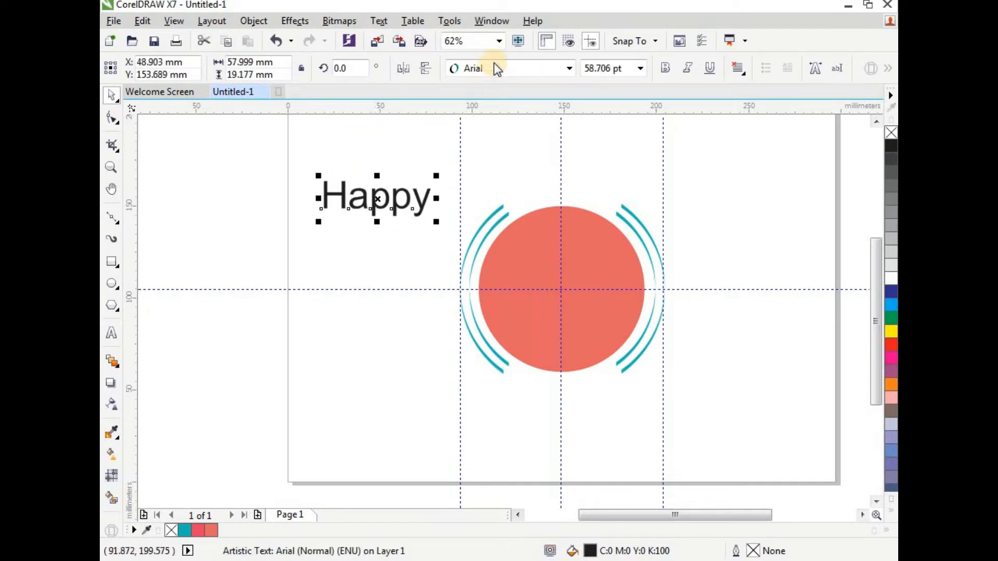
Step: Change the font of the "Happy" text to Lucida Handwriting
{"action": "left_click", "coordinate": [536, 69]}
{"action": "scroll", "coordinate": [539, 257], "scroll_direction": "down", "scroll_amount": 10}
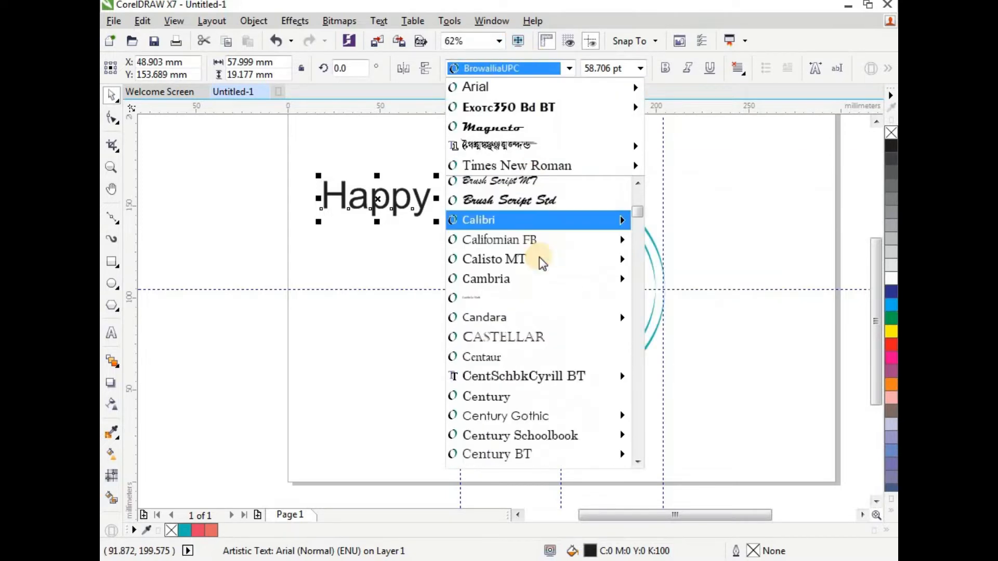
{"action": "mouse_move", "coordinate": [544, 276]}
{"action": "scroll", "coordinate": [550, 279], "scroll_direction": "down", "scroll_amount": 15}
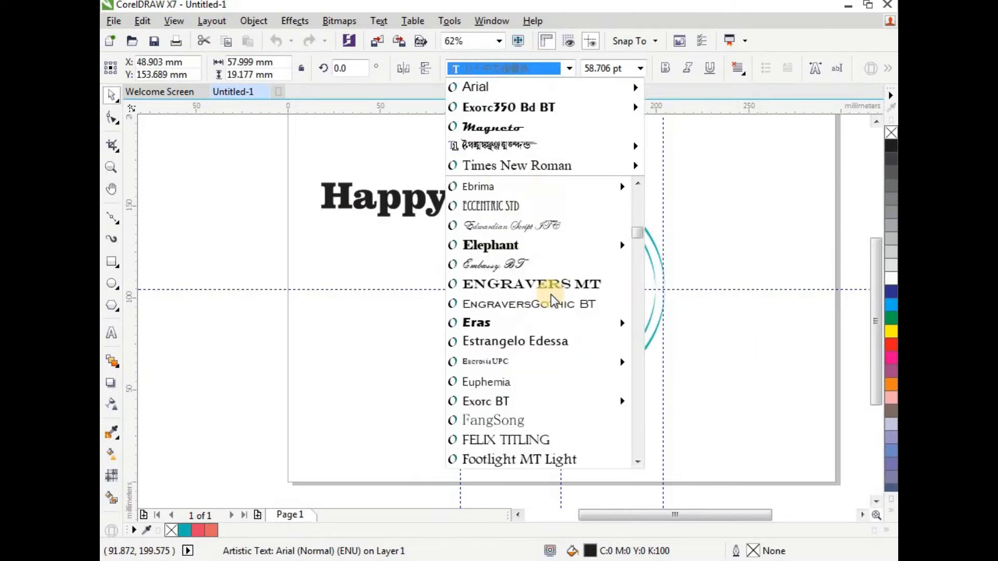
{"action": "scroll", "coordinate": [551, 296], "scroll_direction": "down", "scroll_amount": 20}
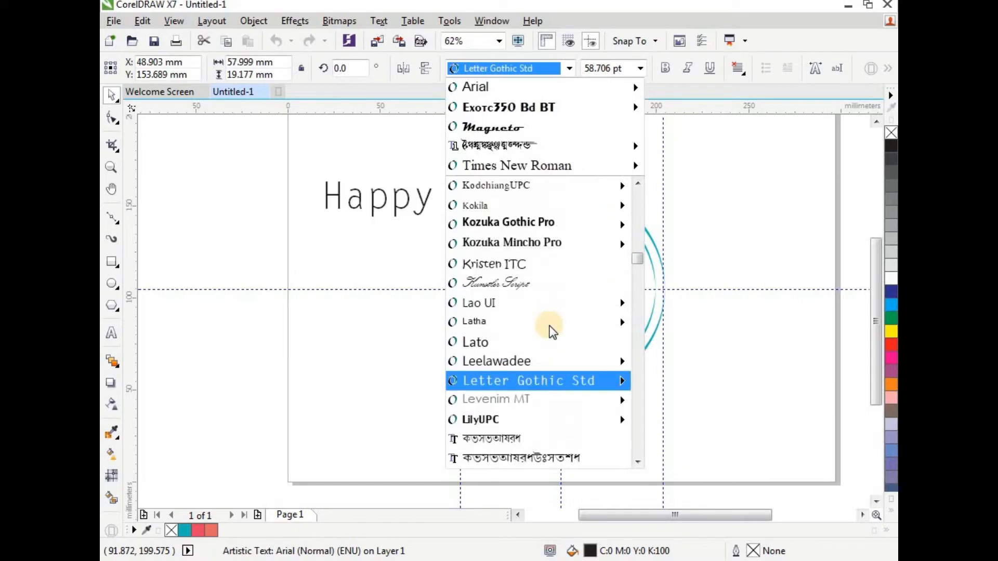
{"action": "scroll", "coordinate": [550, 335], "scroll_direction": "down", "scroll_amount": 1}
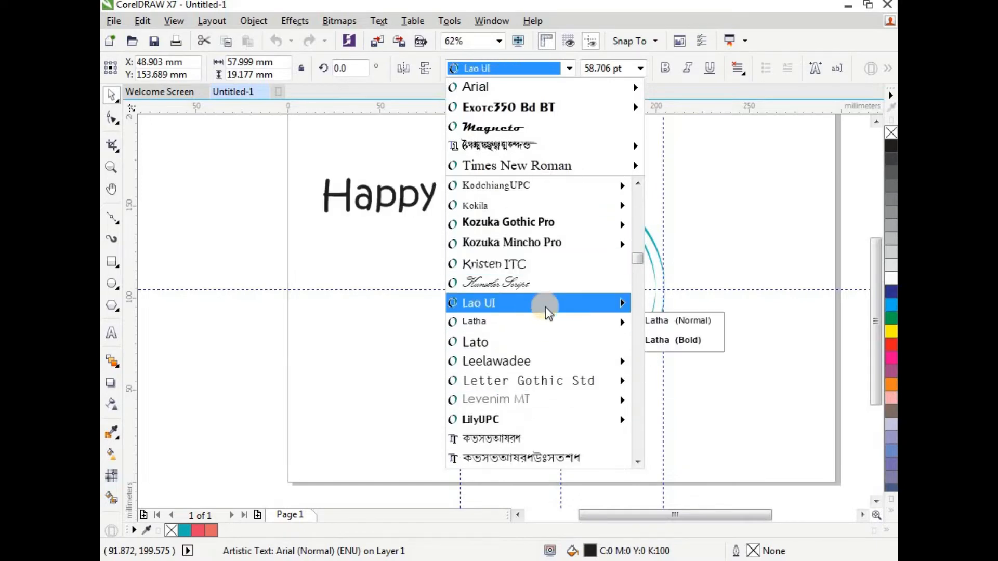
{"action": "mouse_move", "coordinate": [541, 370]}
{"action": "scroll", "coordinate": [542, 376], "scroll_direction": "down", "scroll_amount": 4}
{"action": "scroll", "coordinate": [533, 233], "scroll_direction": "down", "scroll_amount": 4}
{"action": "scroll", "coordinate": [537, 252], "scroll_direction": "up", "scroll_amount": 1}
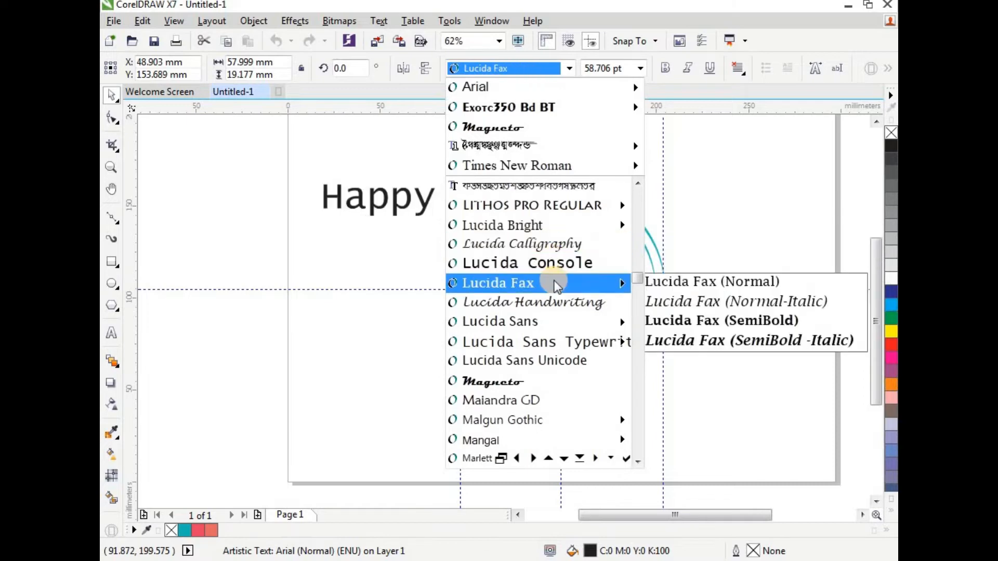
{"action": "left_click", "coordinate": [563, 301]}
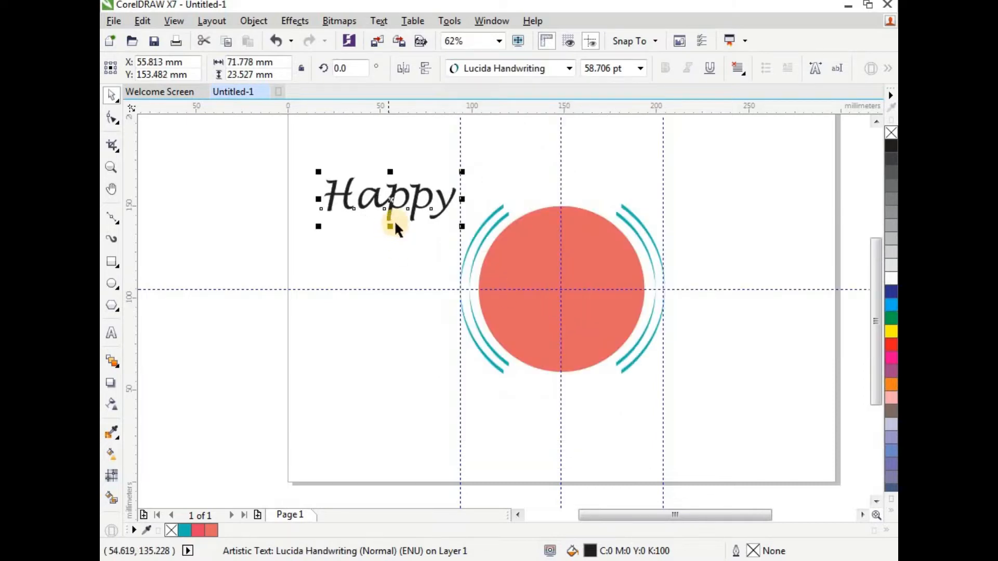
Step: Place "Happy" in the circle's upper half, centred on the middle vertical guideline, and resize it to about 48 by 19 mm
{"action": "left_click_drag", "start_coordinate": [392, 200], "coordinate": [566, 260]}
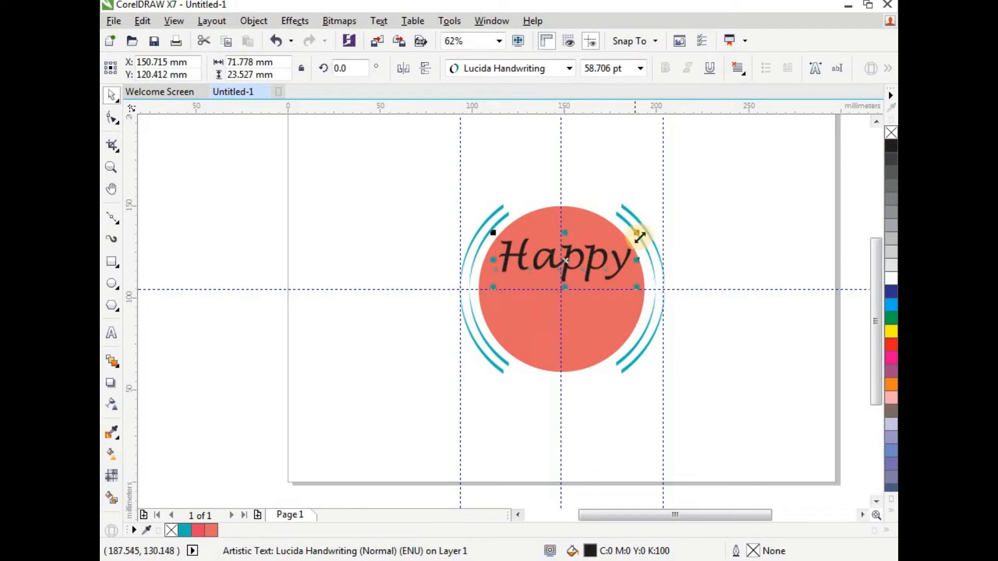
{"action": "left_click_drag", "start_coordinate": [640, 234], "coordinate": [597, 265]}
{"action": "scroll", "coordinate": [594, 265], "scroll_direction": "up", "scroll_amount": 2}
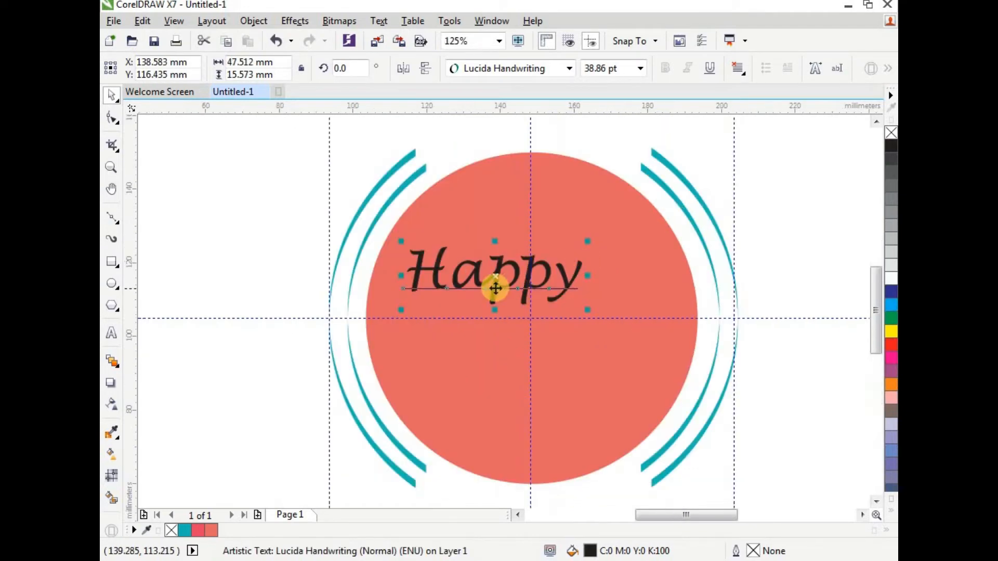
{"action": "left_click_drag", "start_coordinate": [495, 272], "coordinate": [530, 238]}
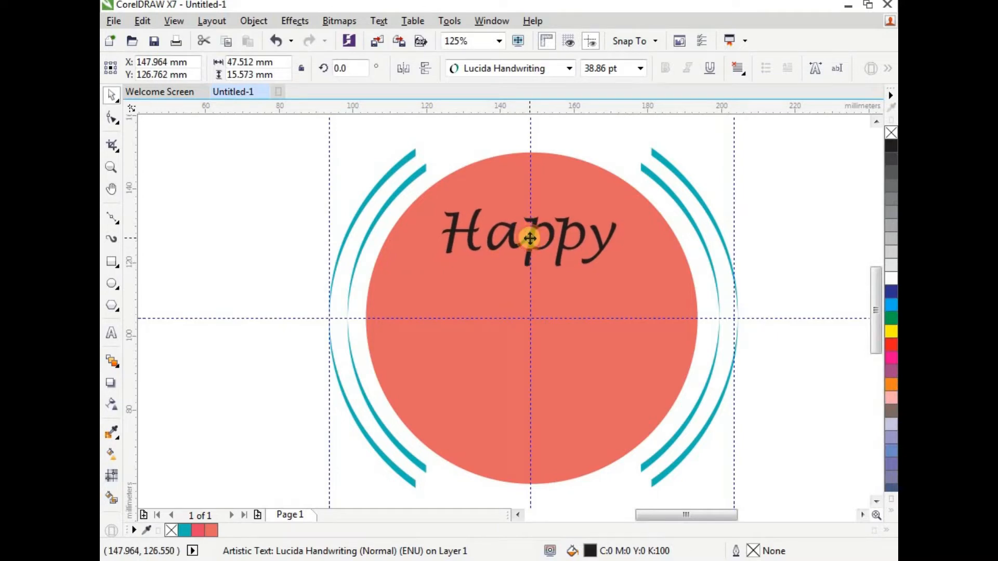
{"action": "left_click_drag", "start_coordinate": [528, 274], "coordinate": [526, 286]}
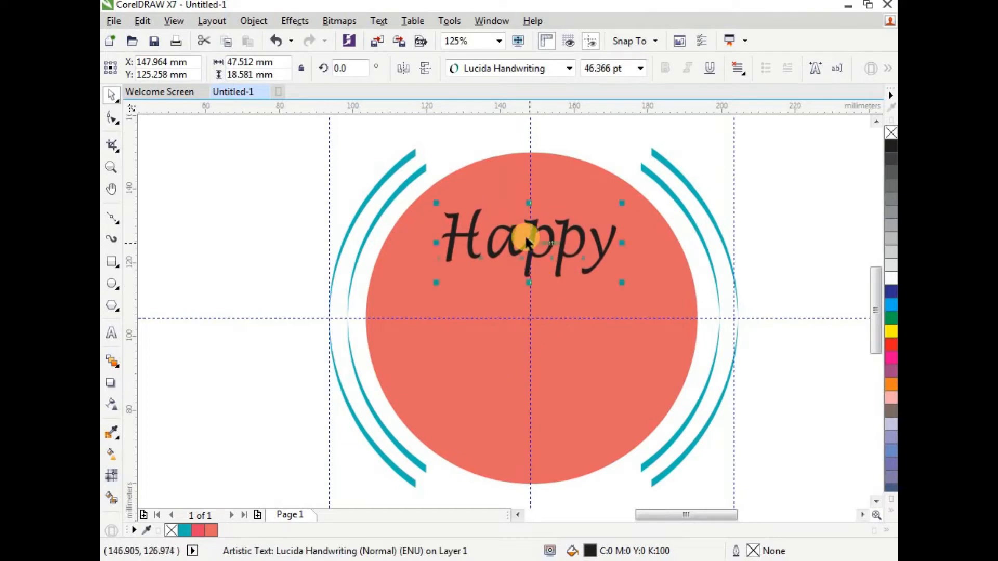
Step: Add the artistic text "to you!", enlarge it to about 51 pt and place it in the circle's lower half
{"action": "scroll", "coordinate": [566, 221], "scroll_direction": "down", "scroll_amount": 2}
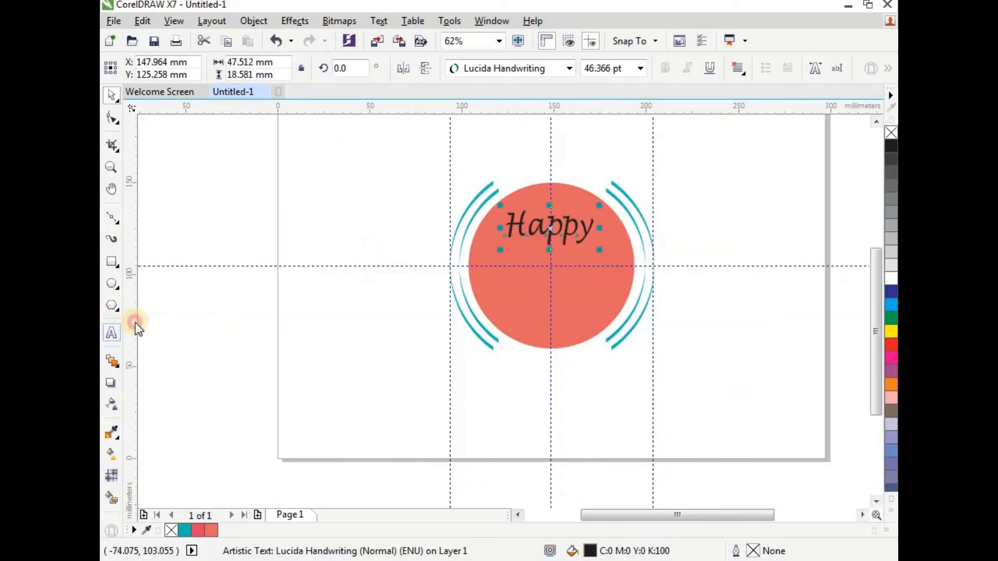
{"action": "left_click", "coordinate": [315, 213]}
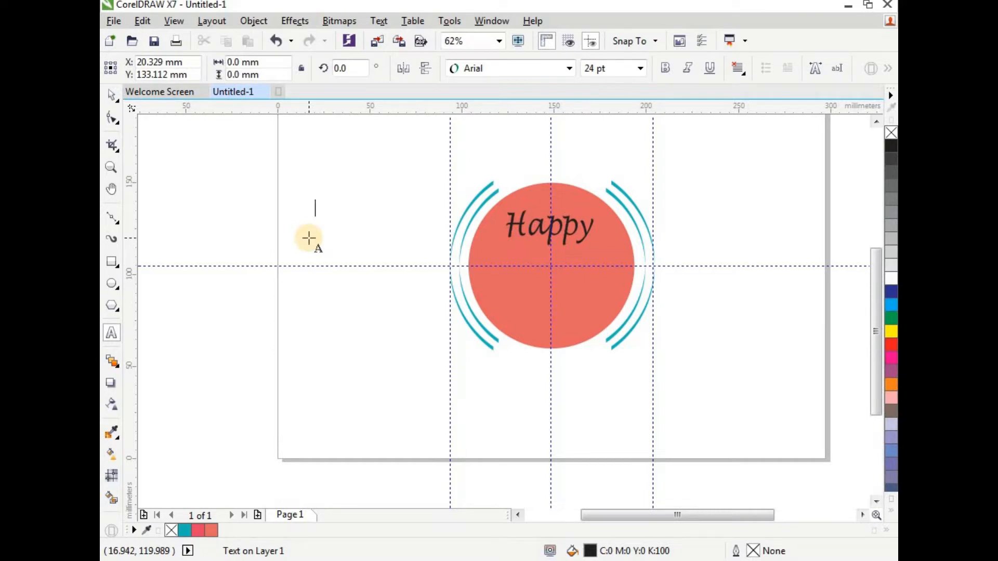
{"action": "type", "text": "to you!"}
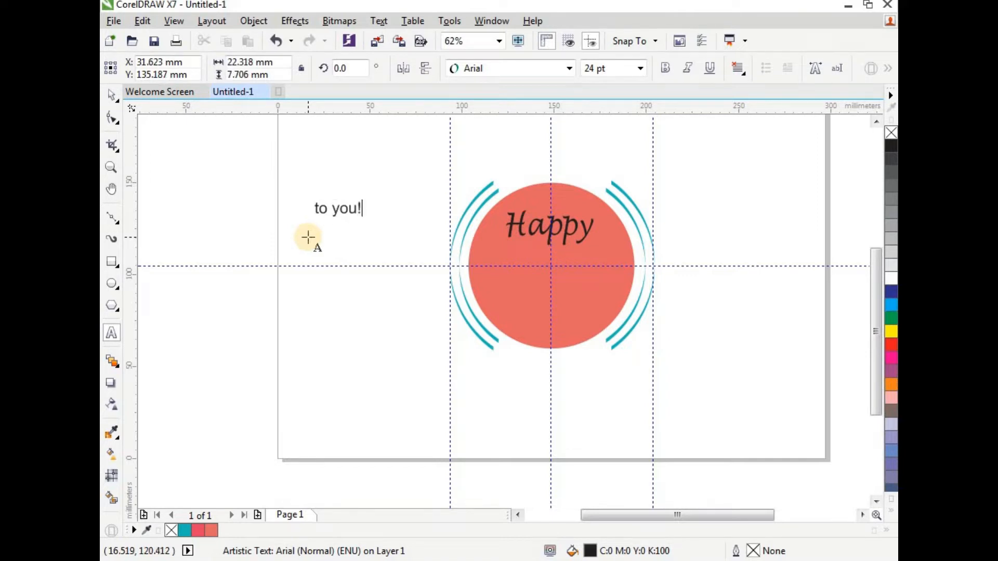
{"action": "left_click", "coordinate": [110, 97]}
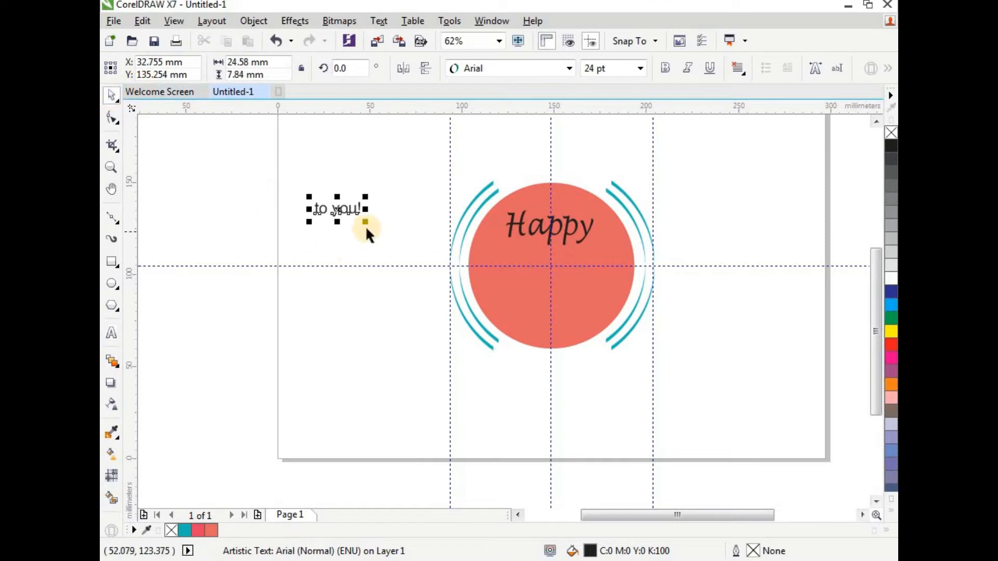
{"action": "left_click_drag", "start_coordinate": [366, 223], "coordinate": [550, 308]}
Step: Set the "to you!" text in Lucida Handwriting and narrow it to about 53 mm wide
{"action": "left_click", "coordinate": [570, 68]}
{"action": "left_click", "coordinate": [568, 106]}
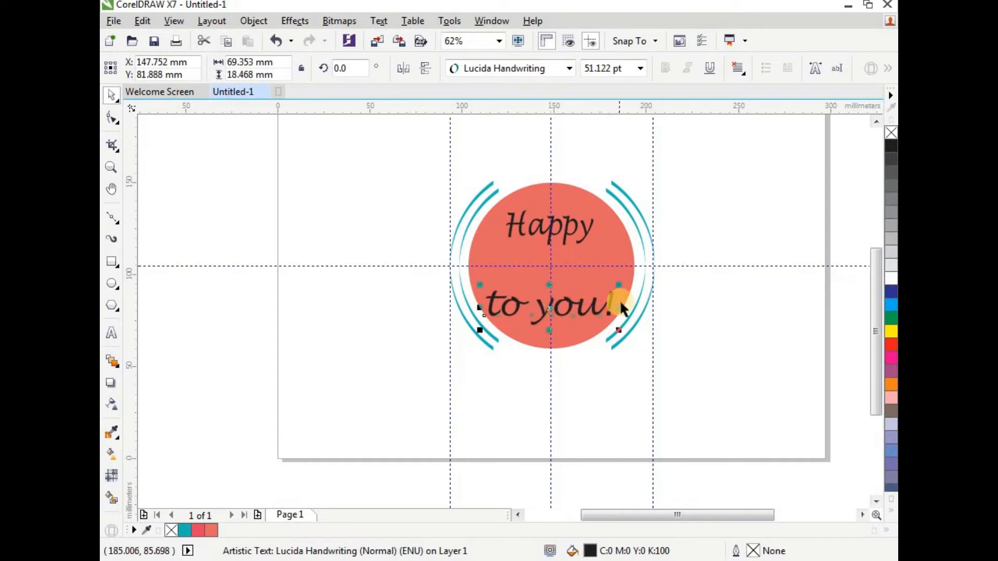
{"action": "left_click_drag", "start_coordinate": [614, 308], "coordinate": [583, 308]}
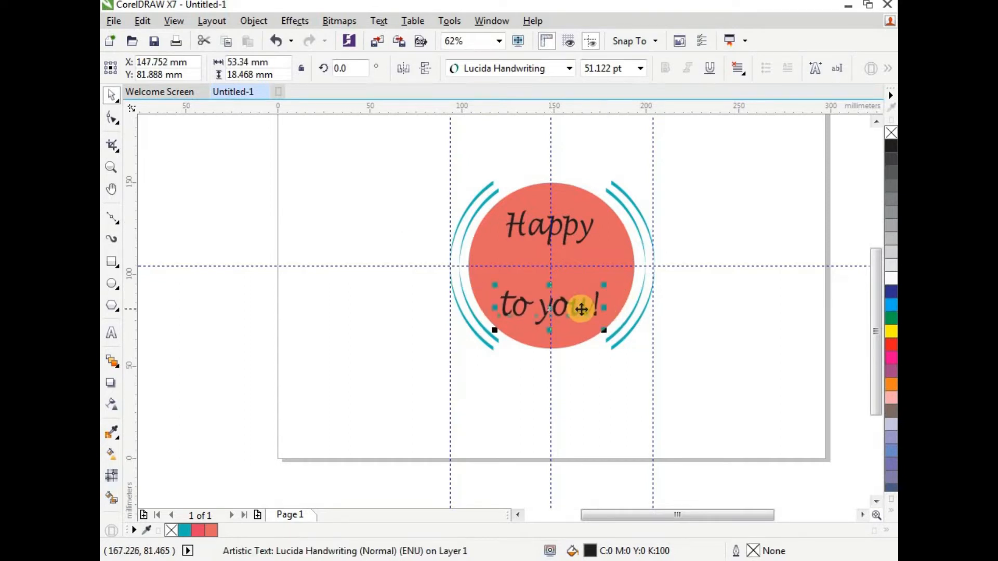
Step: Fine-tune the position of "to you!" in the circle's lower half, centring it on the middle vertical guideline
{"action": "scroll", "coordinate": [583, 308], "scroll_direction": "up", "scroll_amount": 2}
{"action": "left_click_drag", "start_coordinate": [523, 302], "coordinate": [515, 287]}
{"action": "scroll", "coordinate": [524, 309], "scroll_direction": "up", "scroll_amount": 1}
{"action": "scroll", "coordinate": [539, 300], "scroll_direction": "down", "scroll_amount": 2}
{"action": "scroll", "coordinate": [531, 270], "scroll_direction": "up", "scroll_amount": 1}
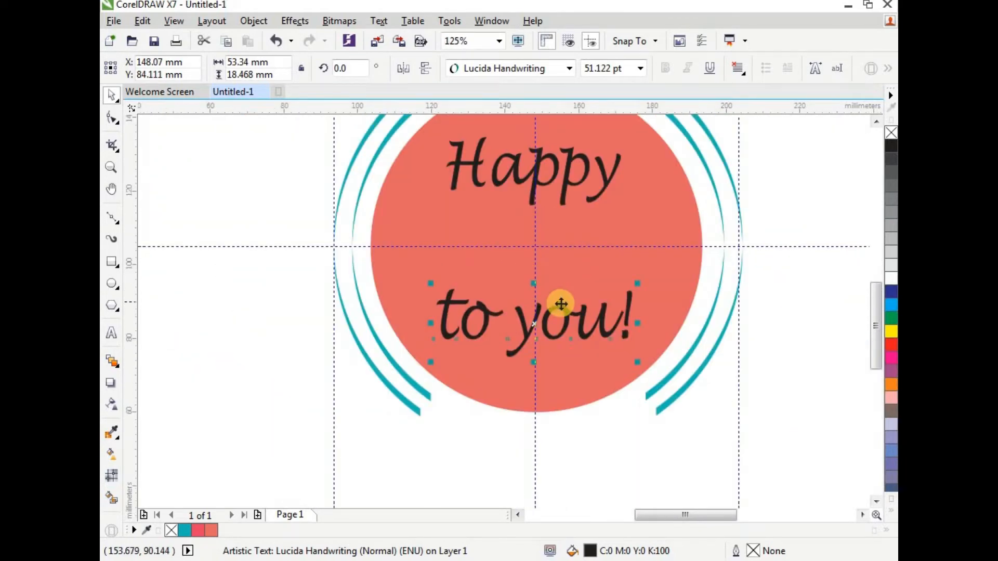
{"action": "scroll", "coordinate": [555, 307], "scroll_direction": "down", "scroll_amount": 1}
{"action": "scroll", "coordinate": [555, 307], "scroll_direction": "up", "scroll_amount": 1}
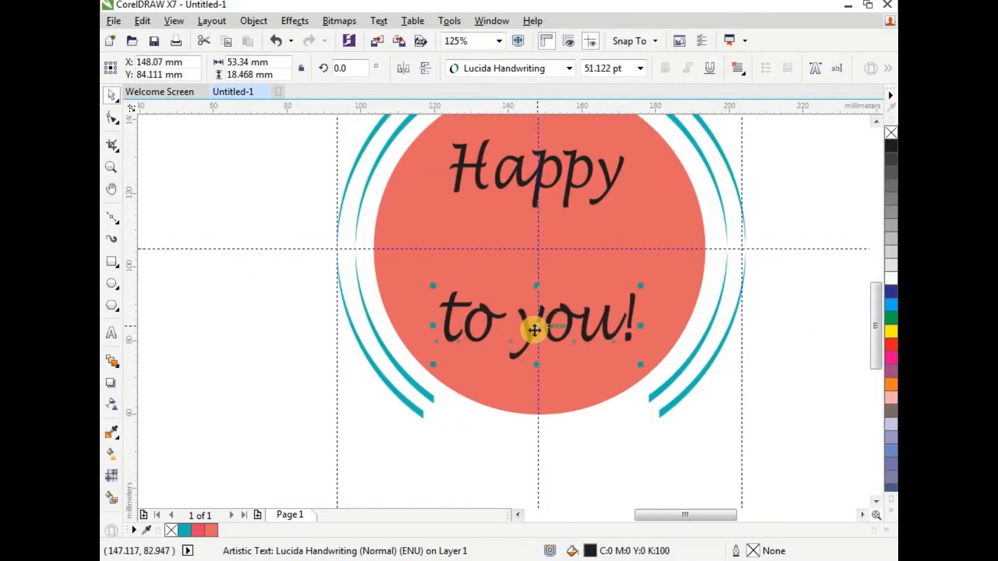
{"action": "left_click_drag", "start_coordinate": [535, 328], "coordinate": [544, 328]}
{"action": "scroll", "coordinate": [539, 335], "scroll_direction": "up", "scroll_amount": 1}
{"action": "scroll", "coordinate": [544, 329], "scroll_direction": "down", "scroll_amount": 1}
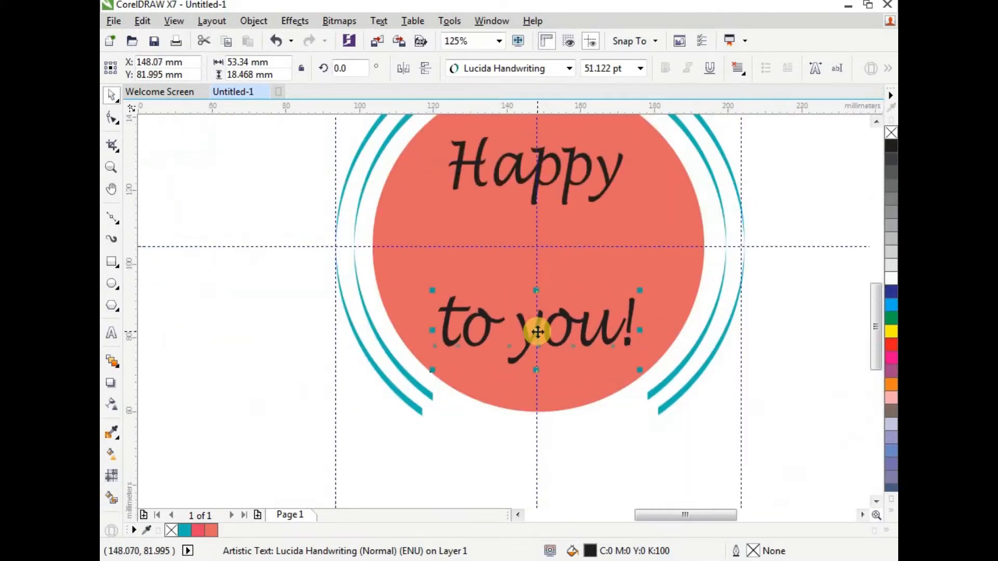
Step: Add the artistic text "BIRTHDAY" in the blank area beside the circle and enlarge it to about 27 pt
{"action": "scroll", "coordinate": [536, 311], "scroll_direction": "down", "scroll_amount": 1}
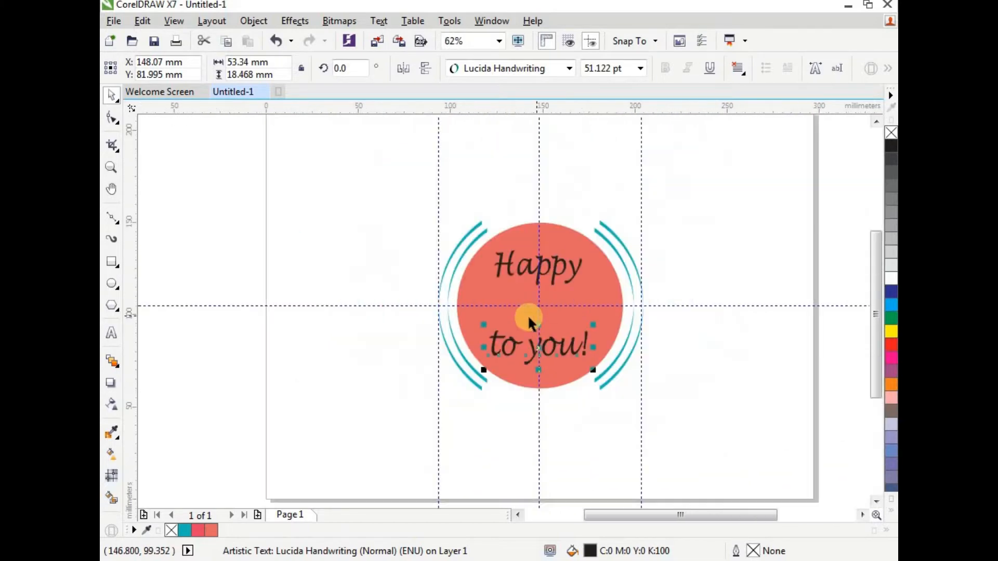
{"action": "key", "text": "F8"}
{"action": "left_click", "coordinate": [330, 286]}
{"action": "scroll", "coordinate": [333, 286], "scroll_direction": "up", "scroll_amount": 1}
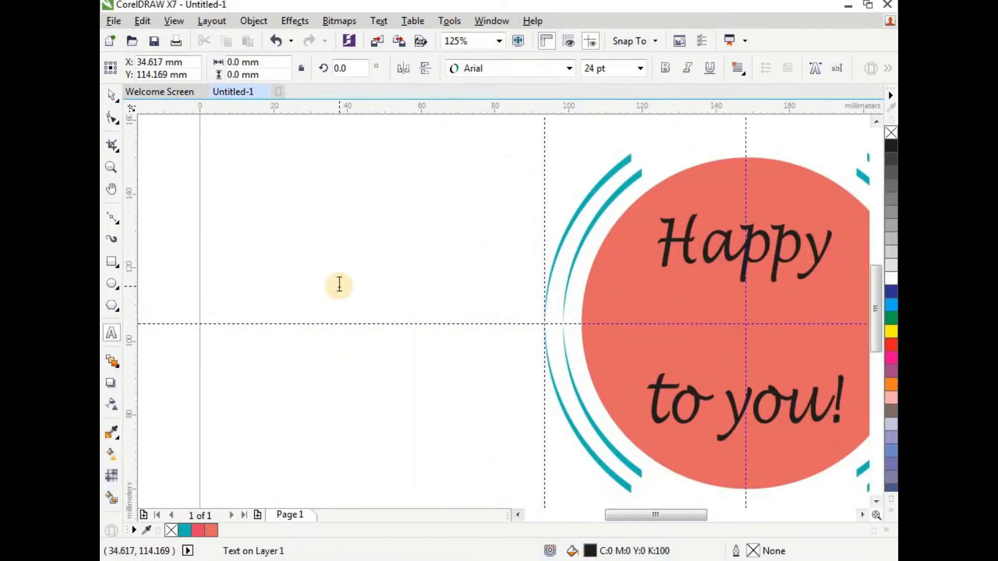
{"action": "type", "text": "BIRTHDAY"}
{"action": "left_click", "coordinate": [112, 95]}
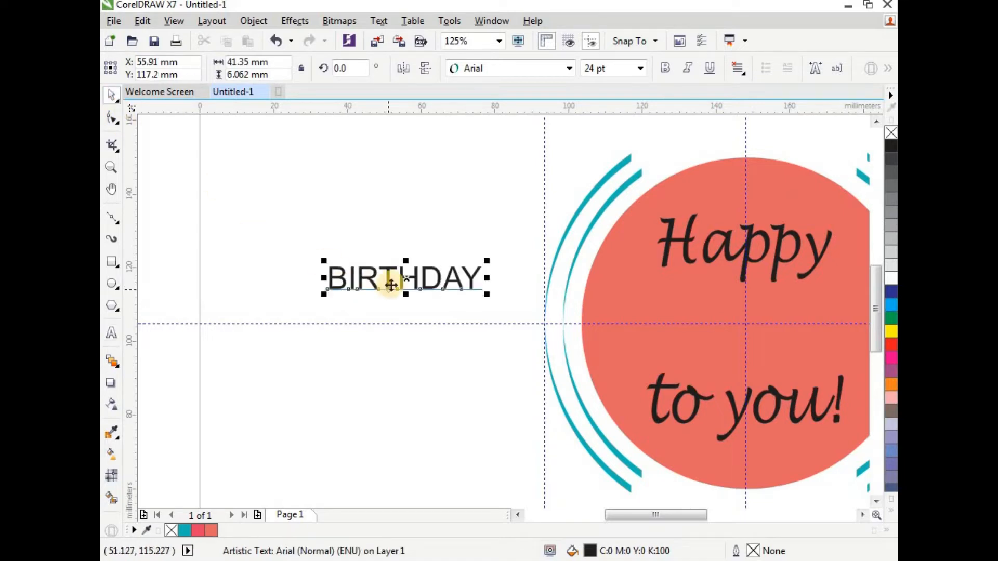
{"action": "left_click_drag", "start_coordinate": [391, 283], "coordinate": [309, 231]}
{"action": "left_click_drag", "start_coordinate": [403, 244], "coordinate": [424, 260]}
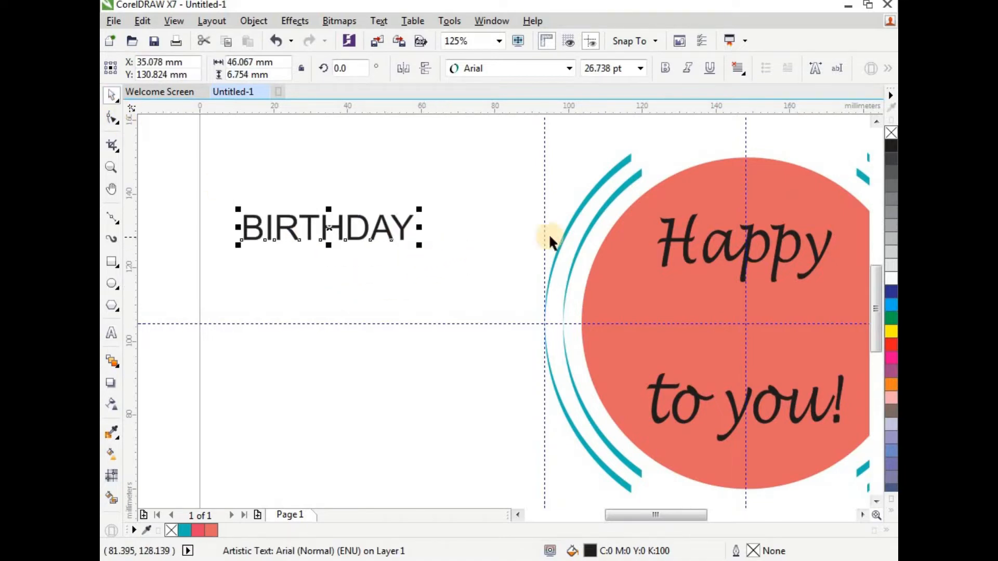
Step: Set the "BIRTHDAY" text in the Mesquite Std font
{"action": "left_click", "coordinate": [569, 68]}
{"action": "scroll", "coordinate": [548, 260], "scroll_direction": "down", "scroll_amount": 15}
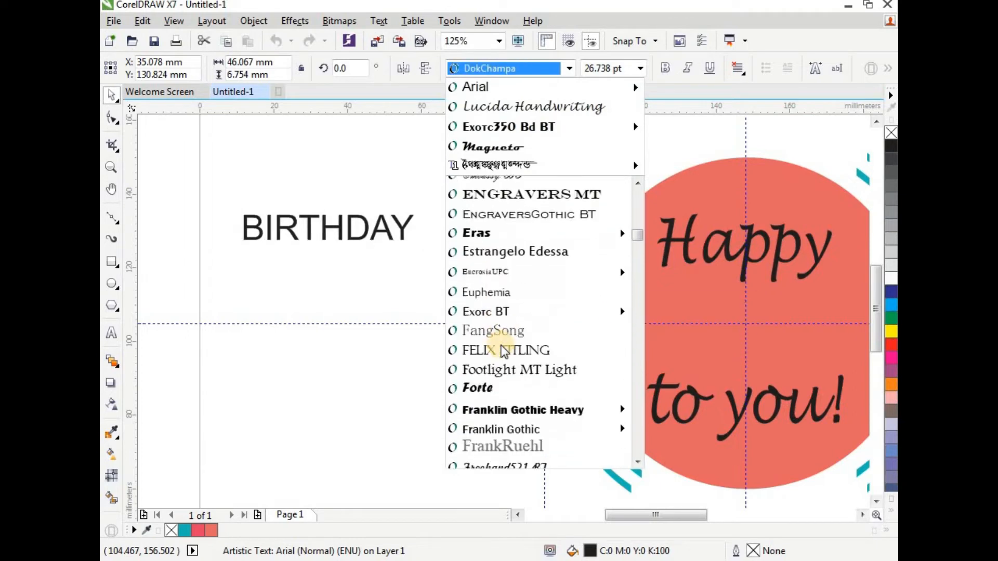
{"action": "scroll", "coordinate": [503, 351], "scroll_direction": "down", "scroll_amount": 20}
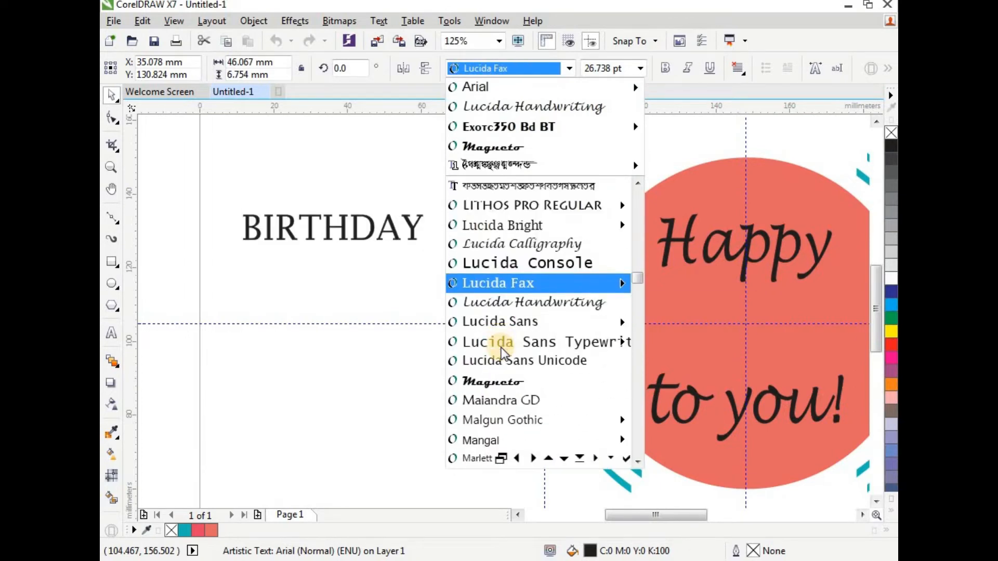
{"action": "scroll", "coordinate": [504, 354], "scroll_direction": "down", "scroll_amount": 3}
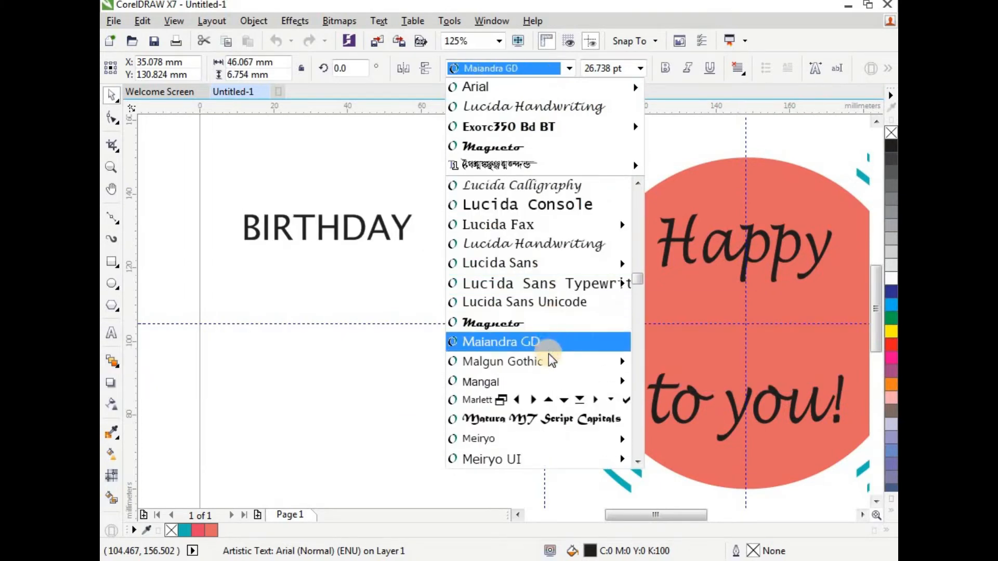
{"action": "scroll", "coordinate": [551, 361], "scroll_direction": "down", "scroll_amount": 3}
{"action": "left_click", "coordinate": [532, 416]}
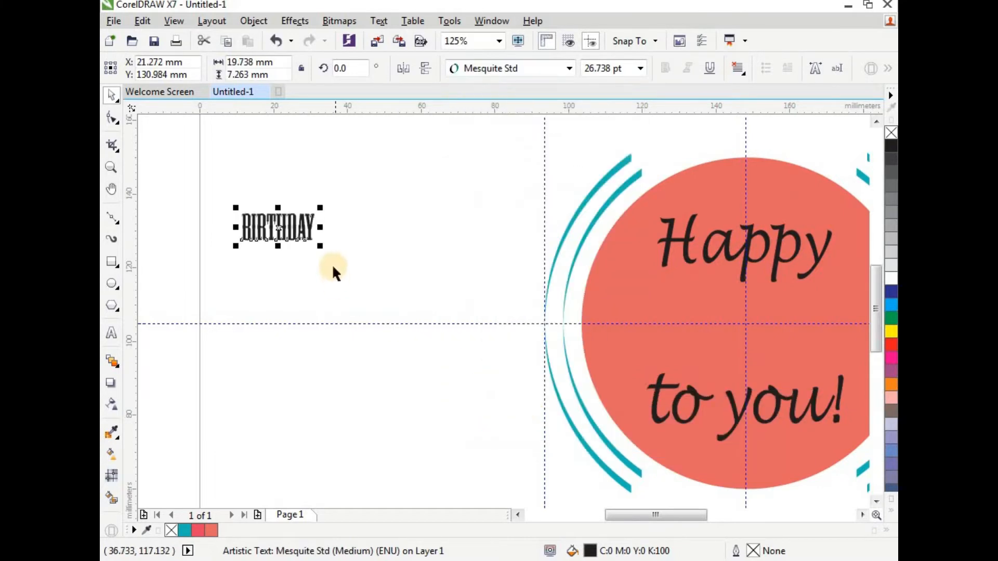
Step: Stretch "BIRTHDAY" to about 81 by 13 mm and centre it in the circle where the middle guidelines cross
{"action": "left_click_drag", "start_coordinate": [317, 228], "coordinate": [459, 238]}
{"action": "scroll", "coordinate": [313, 259], "scroll_direction": "down", "scroll_amount": 1}
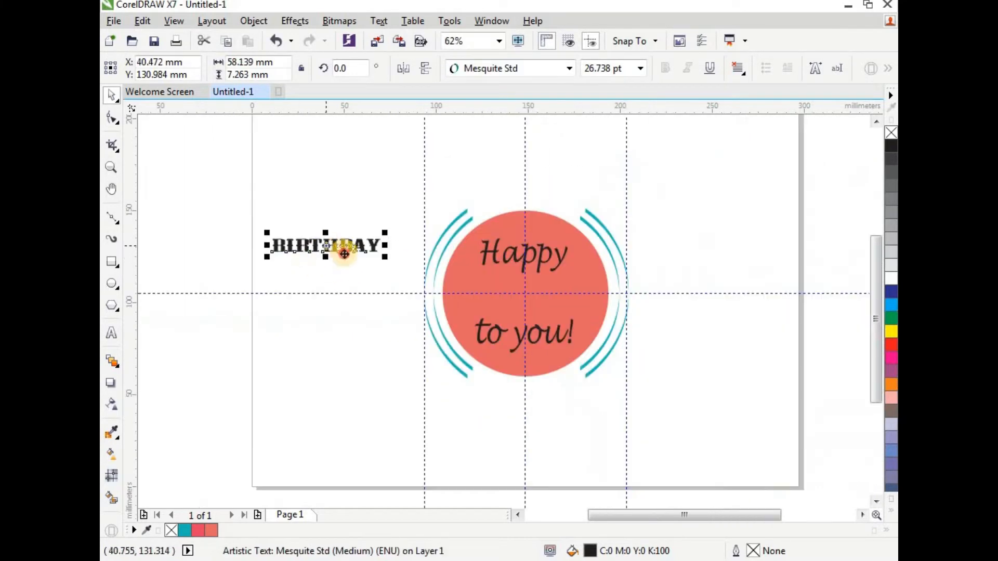
{"action": "left_click_drag", "start_coordinate": [340, 250], "coordinate": [530, 339]}
{"action": "scroll", "coordinate": [525, 294], "scroll_direction": "up", "scroll_amount": 2}
{"action": "scroll", "coordinate": [531, 339], "scroll_direction": "down", "scroll_amount": 1}
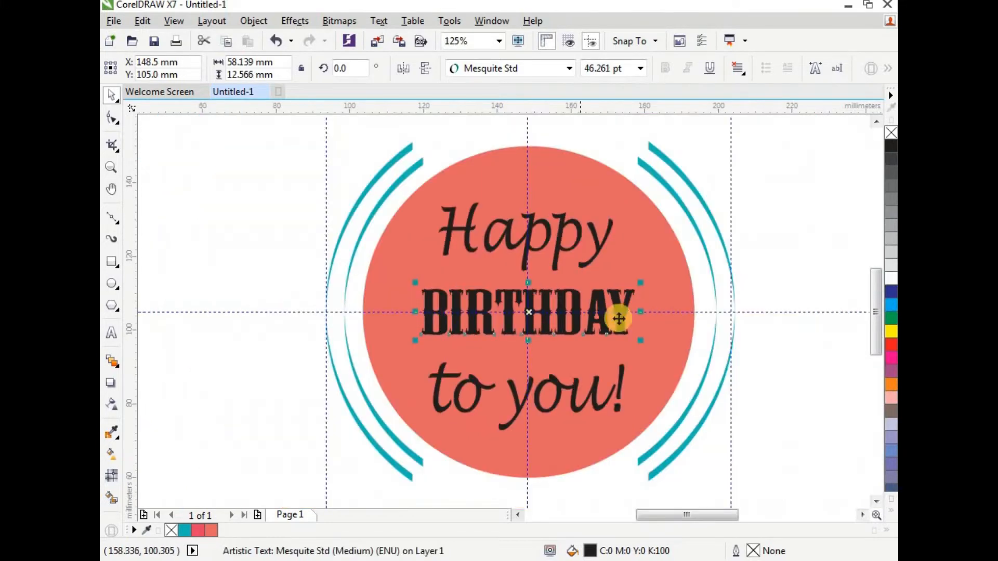
{"action": "left_click_drag", "start_coordinate": [619, 317], "coordinate": [682, 316]}
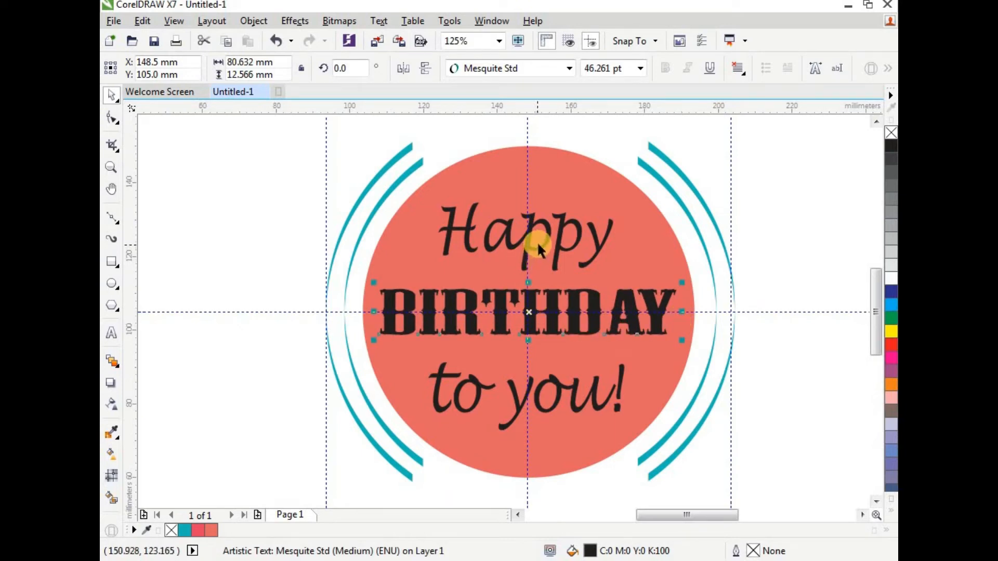
Step: Reduce the height of "Happy" to about 17 mm, keeping its upper edge in place, and fill the text white
{"action": "left_click", "coordinate": [537, 241]}
{"action": "left_click", "coordinate": [526, 257]}
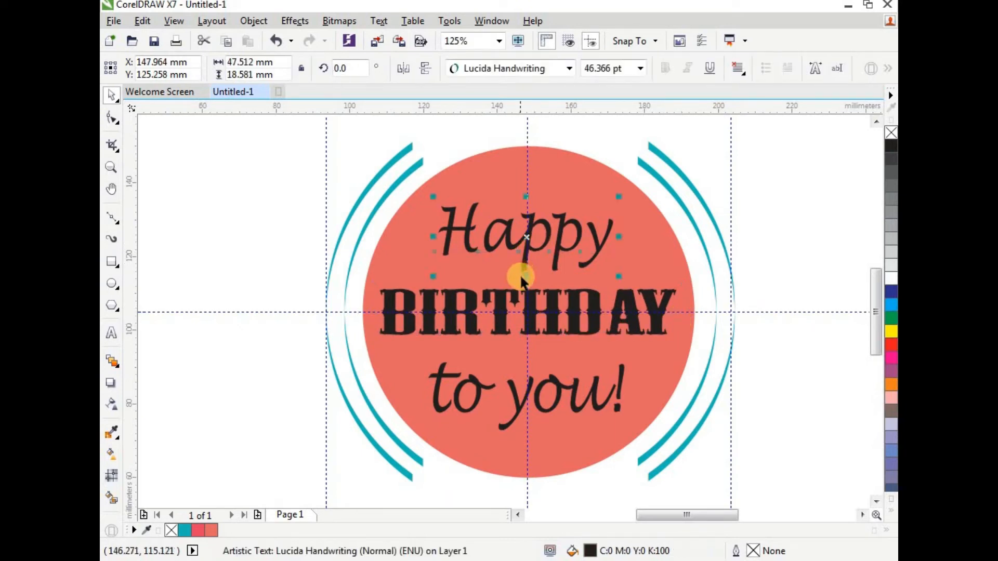
{"action": "left_click_drag", "start_coordinate": [528, 276], "coordinate": [529, 269]}
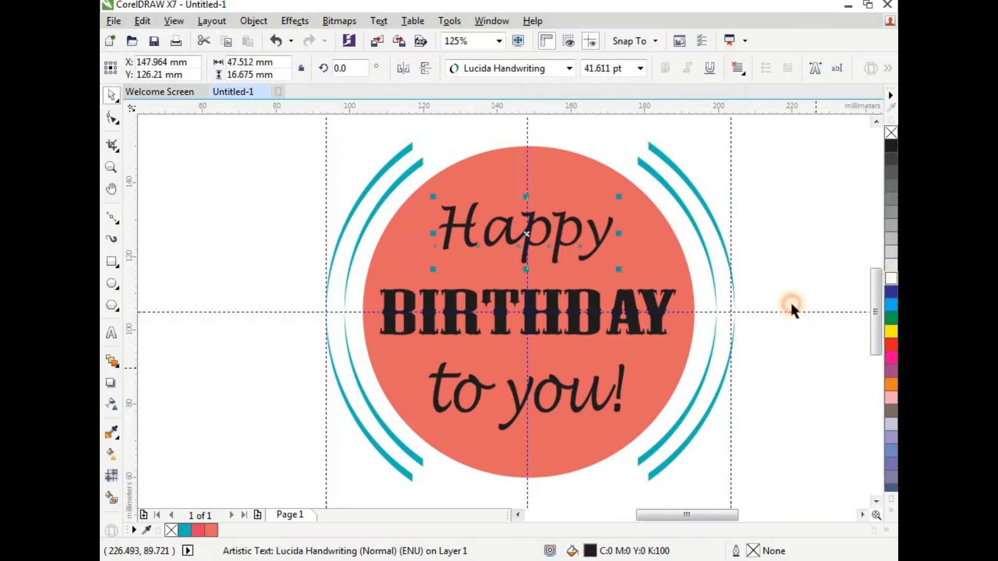
Step: Fill the "to you!" text white and narrow it about its centre to about 47 mm wide
{"action": "left_click", "coordinate": [557, 399]}
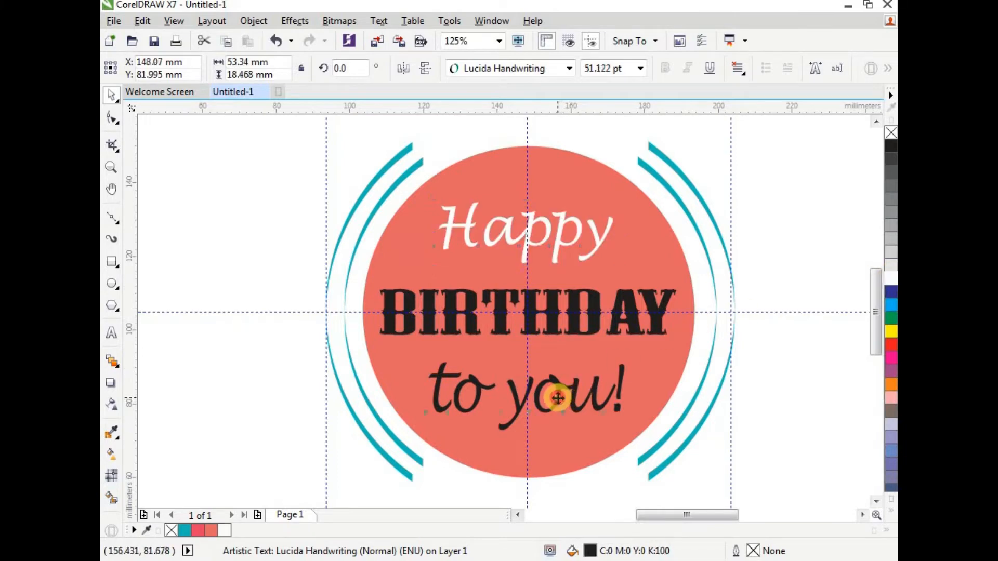
{"action": "left_click", "coordinate": [886, 287]}
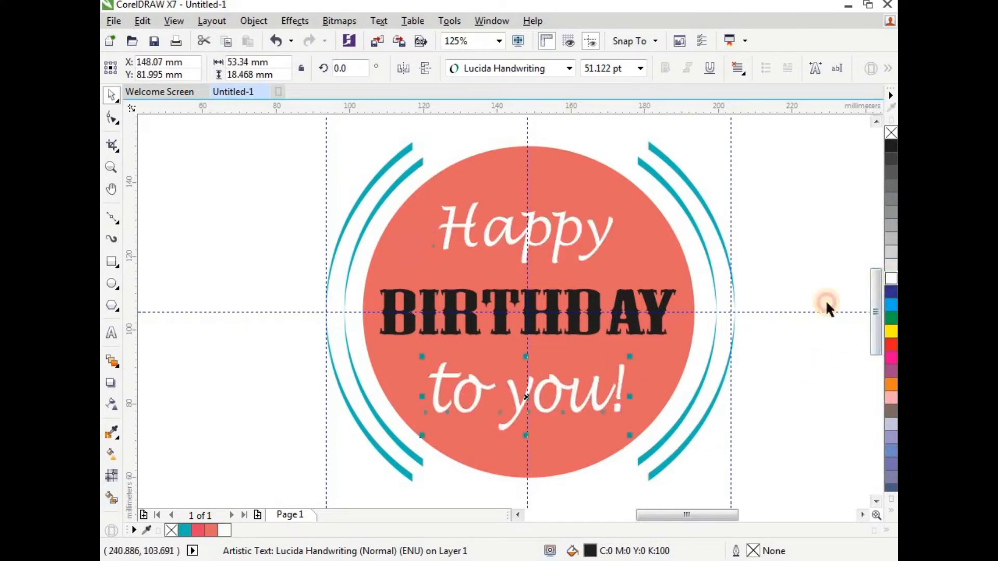
{"action": "left_click_drag", "start_coordinate": [629, 396], "coordinate": [616, 398]}
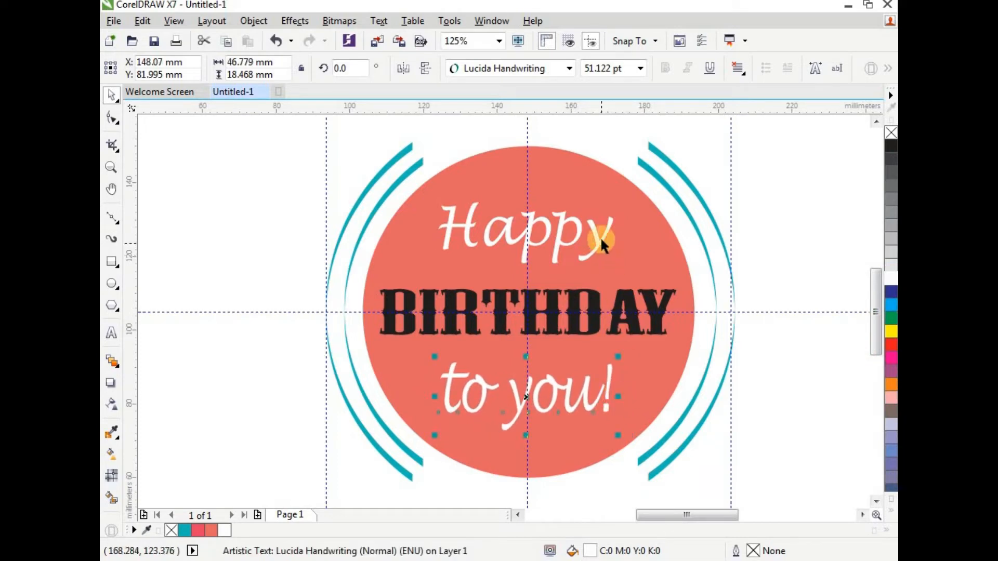
Step: Fill "BIRTHDAY" white and increase its height about its centre to about 14.5 mm
{"action": "left_click", "coordinate": [548, 302]}
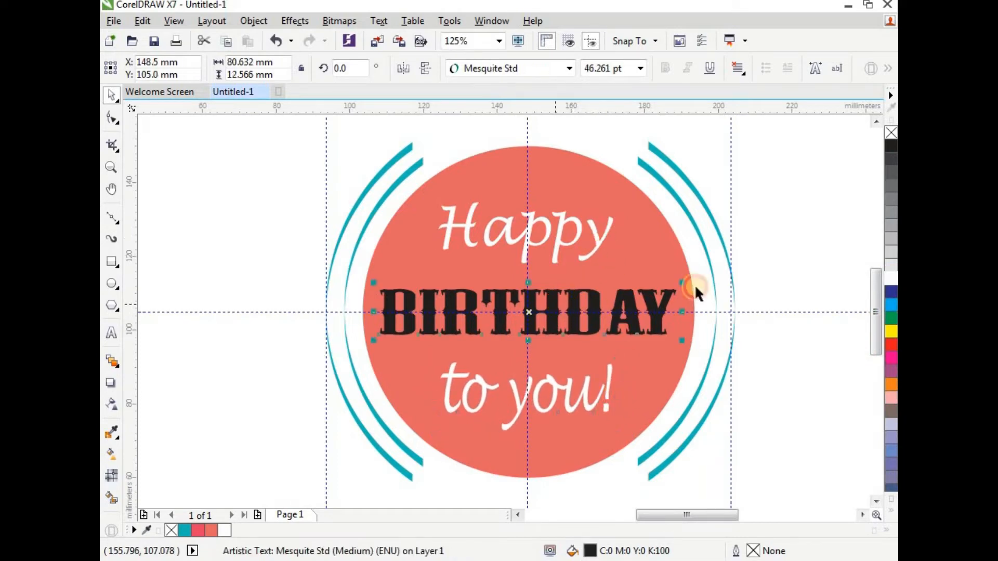
{"action": "left_click", "coordinate": [892, 283]}
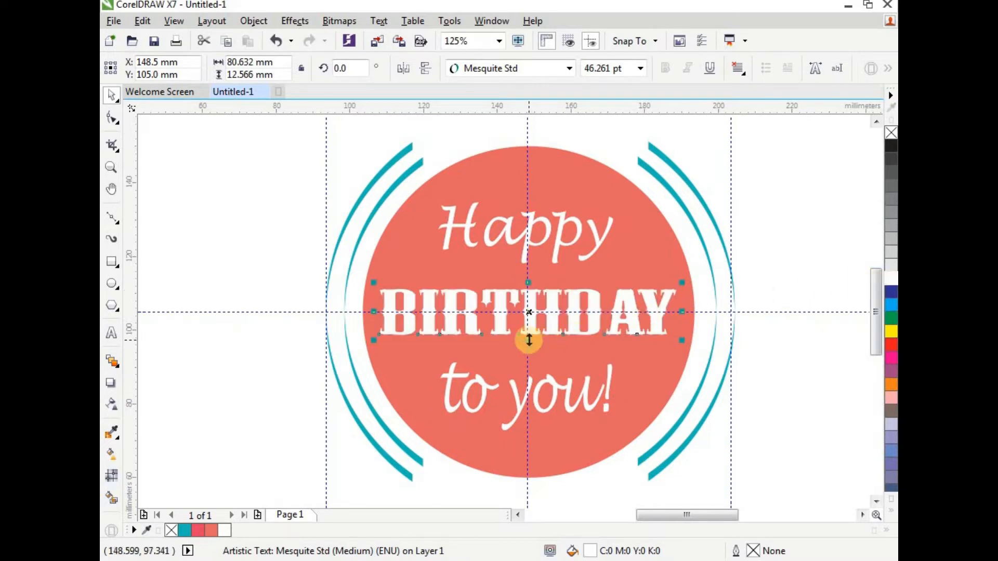
{"action": "left_click_drag", "start_coordinate": [529, 341], "coordinate": [528, 344]}
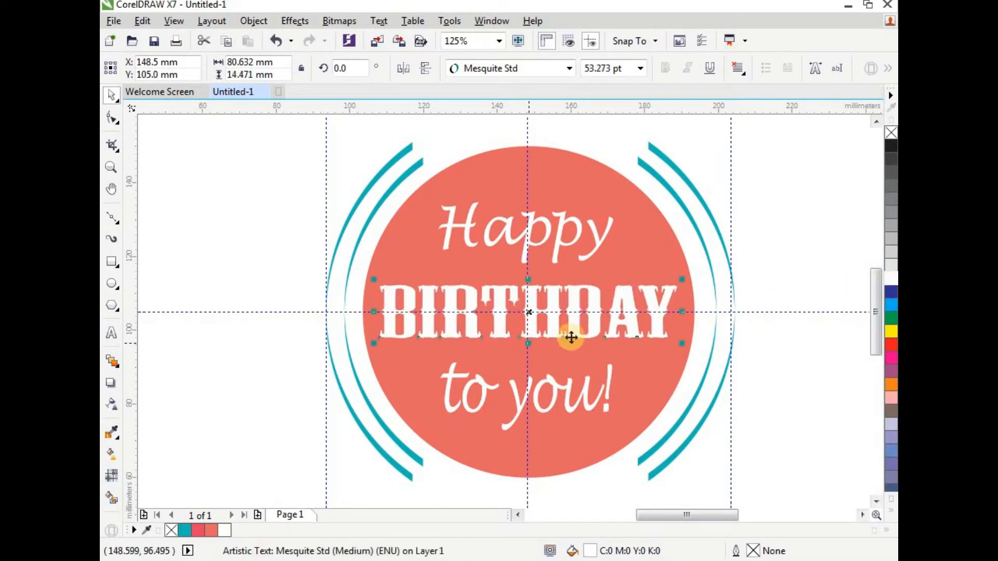
{"action": "left_click", "coordinate": [769, 302]}
{"action": "scroll", "coordinate": [692, 296], "scroll_direction": "down", "scroll_amount": 1}
{"action": "scroll", "coordinate": [605, 291], "scroll_direction": "up", "scroll_amount": 1}
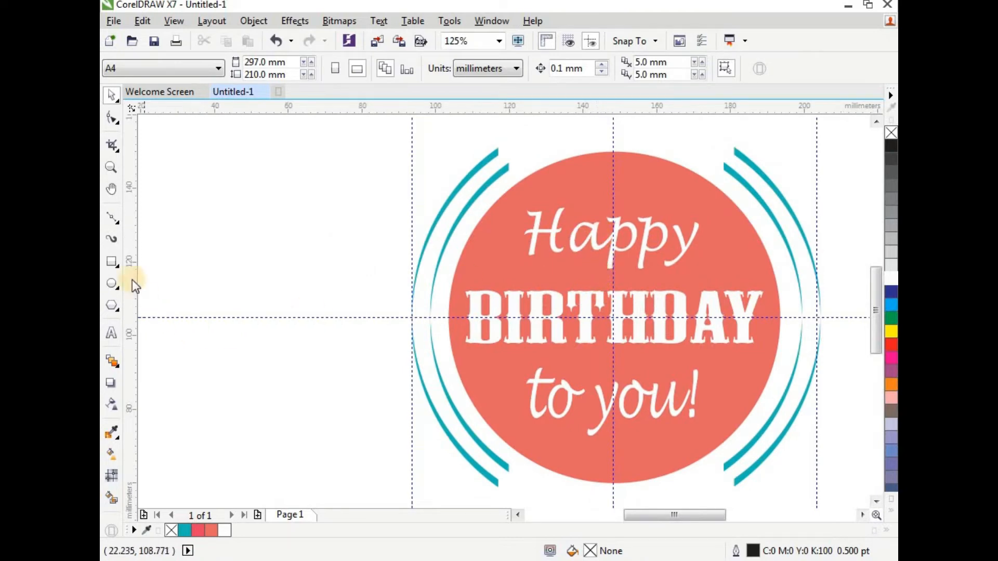
Step: Set up Artistic Media with a preset stroke tapered at both ends and freehand smoothing of 20, trying out strokes beside the circle
{"action": "left_click", "coordinate": [110, 239]}
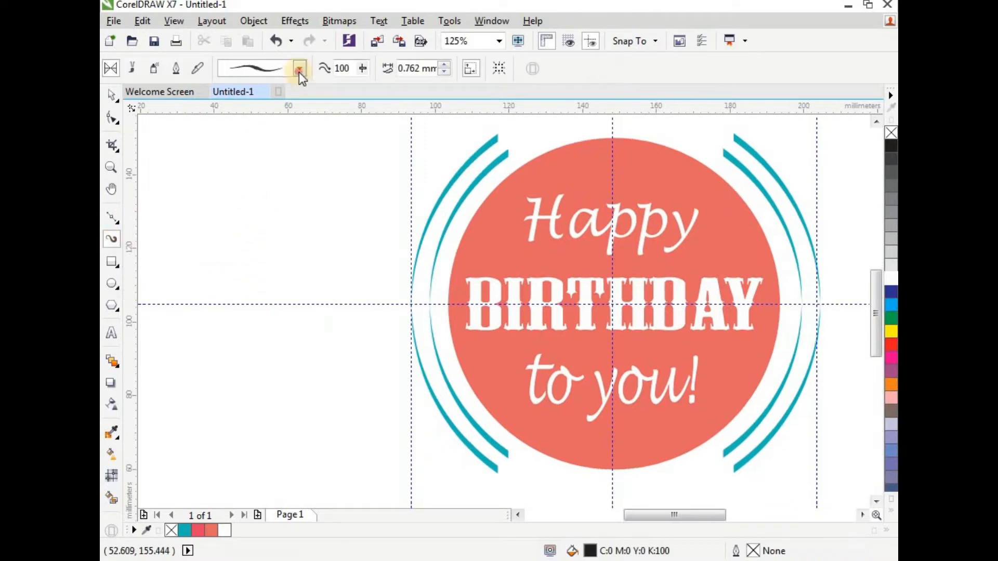
{"action": "left_click", "coordinate": [299, 68]}
{"action": "mouse_move", "coordinate": [322, 230]}
{"action": "left_mouse_down"}
{"action": "mouse_move", "coordinate": [326, 276]}
{"action": "mouse_move", "coordinate": [305, 358]}
{"action": "left_mouse_up"}
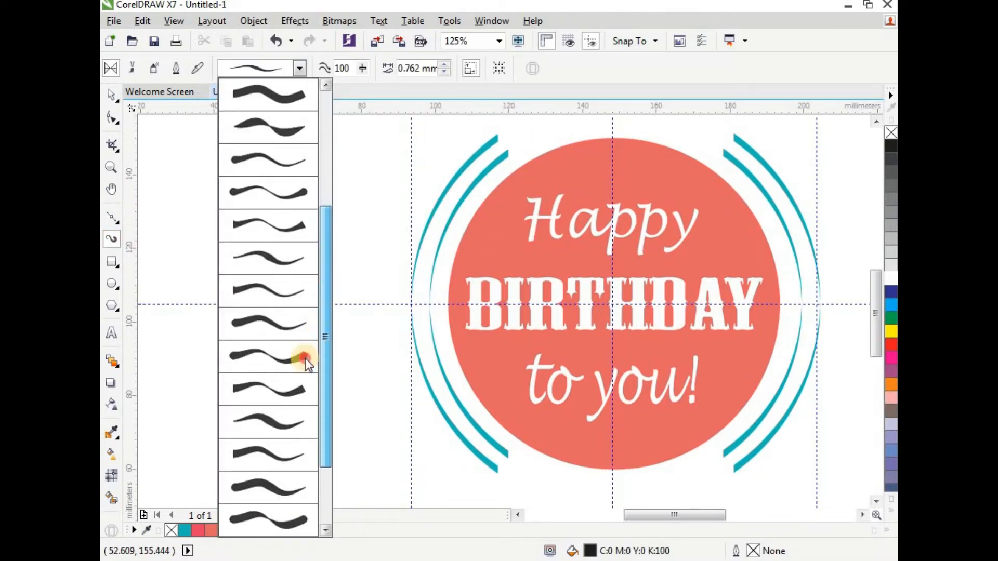
{"action": "left_click", "coordinate": [256, 424]}
{"action": "mouse_move", "coordinate": [230, 241]}
{"action": "left_mouse_down"}
{"action": "mouse_move", "coordinate": [335, 245]}
{"action": "mouse_move", "coordinate": [286, 279]}
{"action": "left_mouse_up"}
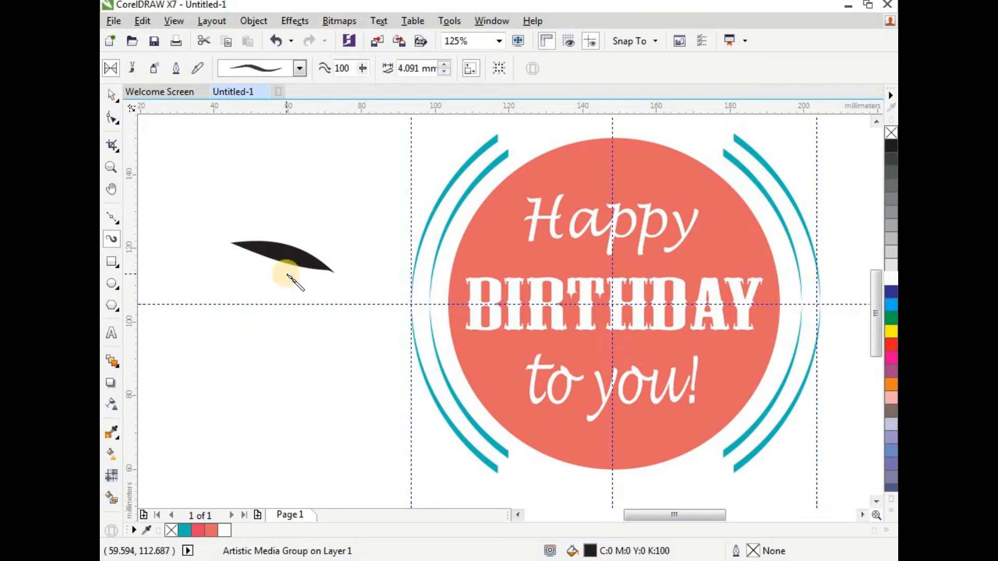
{"action": "key", "text": "Delete"}
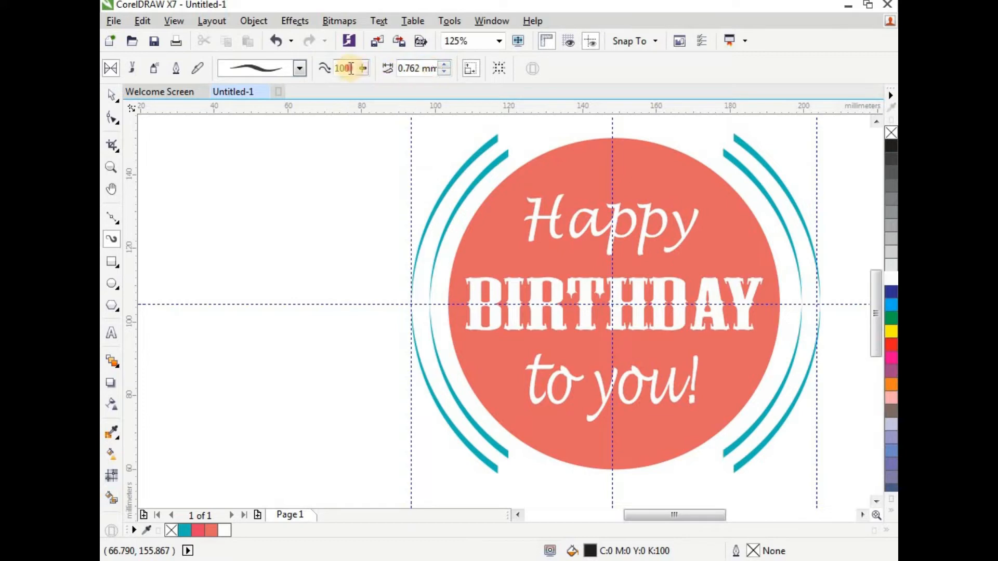
{"action": "left_click_drag", "start_coordinate": [362, 69], "coordinate": [306, 93]}
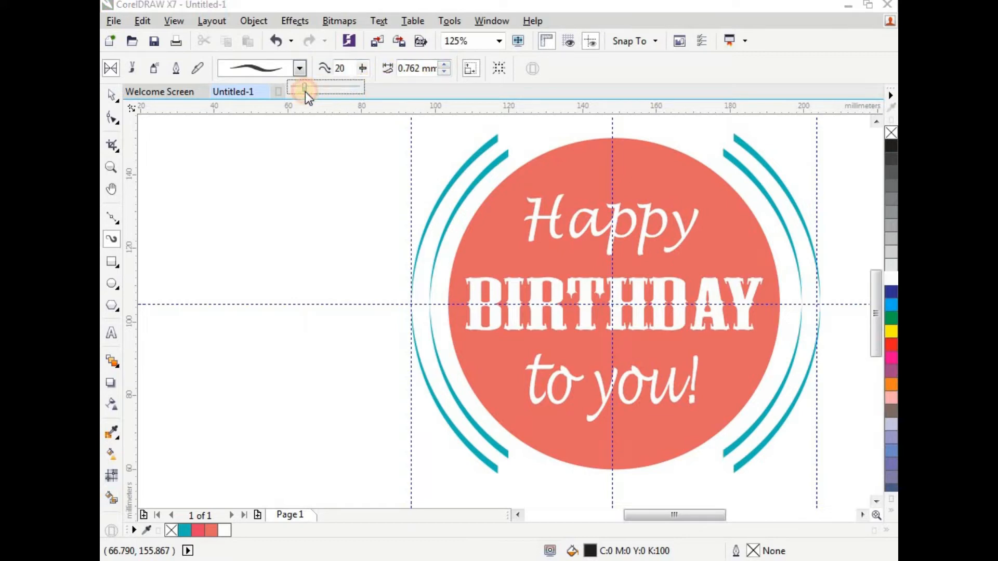
{"action": "left_click_drag", "start_coordinate": [223, 194], "coordinate": [337, 180]}
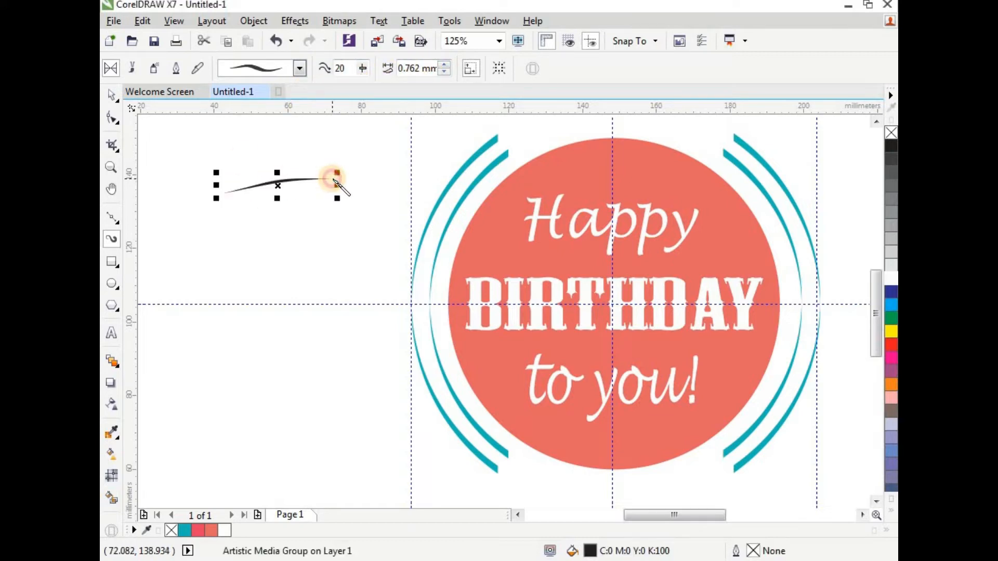
{"action": "key", "text": "ctrl+z"}
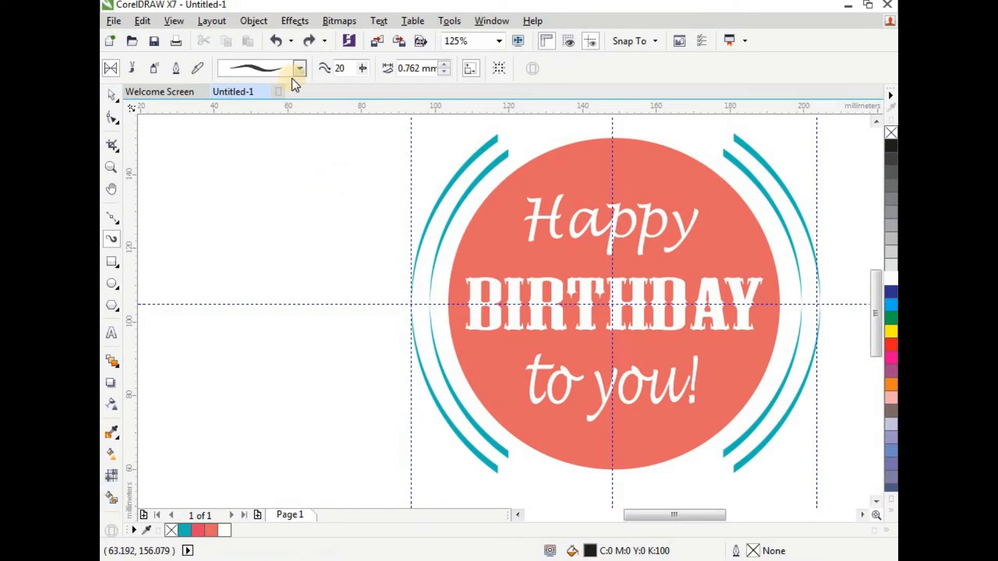
Step: Choose a preset stroke tapered at both ends and draw a small S-curved stroke about 16 mm long in the blank area beside the circle
{"action": "left_click", "coordinate": [297, 67]}
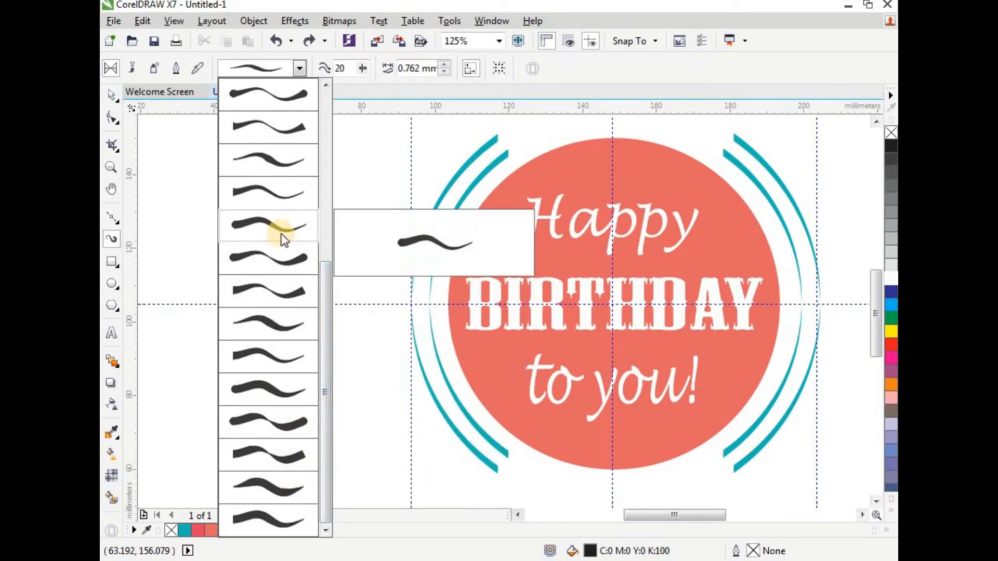
{"action": "left_click_drag", "start_coordinate": [324, 275], "coordinate": [329, 161]}
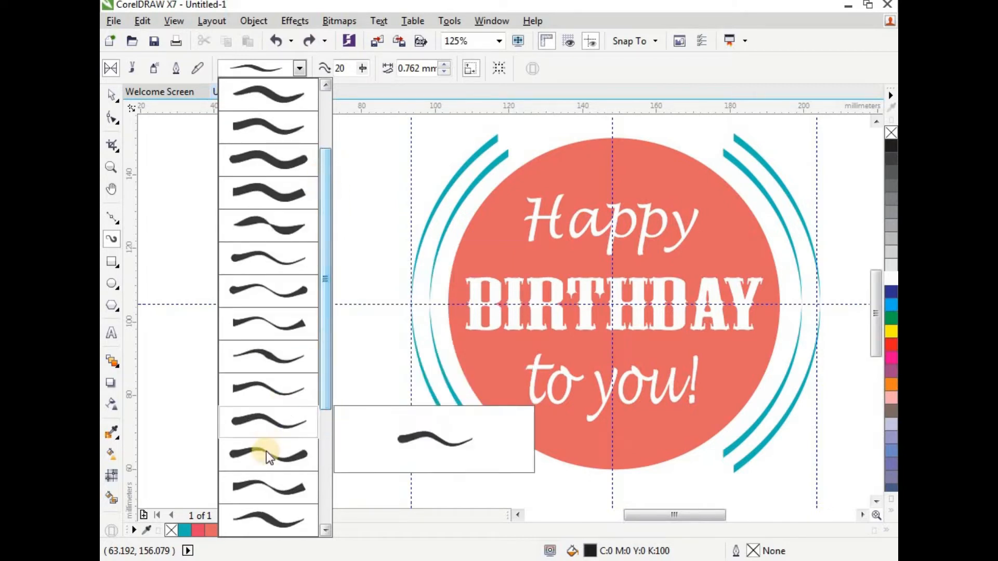
{"action": "left_click", "coordinate": [270, 518]}
{"action": "left_click_drag", "start_coordinate": [253, 224], "coordinate": [354, 221]}
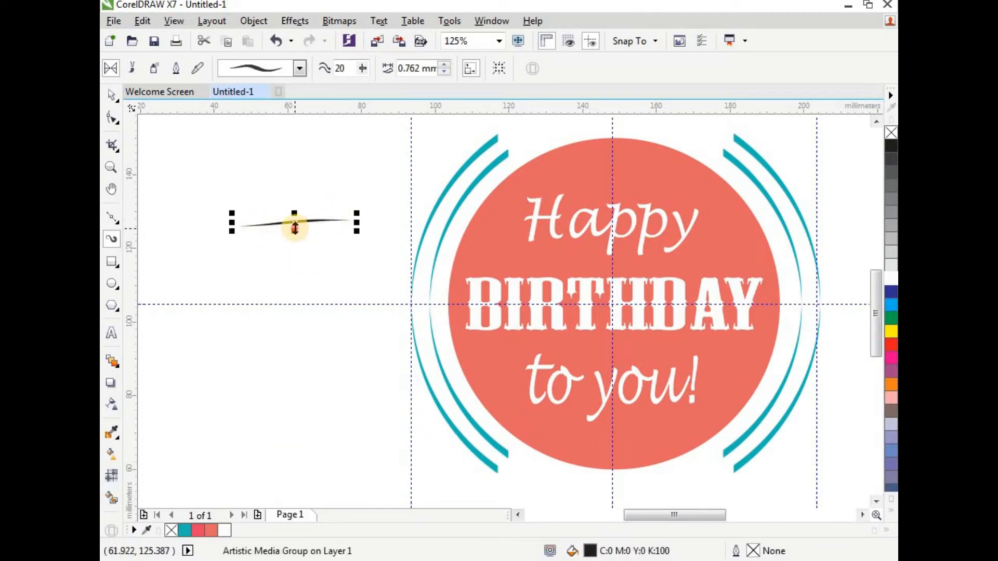
{"action": "mouse_move", "coordinate": [295, 227]}
{"action": "left_mouse_down"}
{"action": "mouse_move", "coordinate": [291, 263]}
{"action": "mouse_move", "coordinate": [313, 265]}
{"action": "mouse_move", "coordinate": [279, 259]}
{"action": "left_mouse_up"}
{"action": "scroll", "coordinate": [303, 241], "scroll_direction": "up", "scroll_amount": 2}
{"action": "scroll", "coordinate": [311, 221], "scroll_direction": "down", "scroll_amount": 4}
{"action": "scroll", "coordinate": [290, 244], "scroll_direction": "up", "scroll_amount": 2}
{"action": "scroll", "coordinate": [280, 259], "scroll_direction": "up", "scroll_amount": 2}
{"action": "scroll", "coordinate": [267, 207], "scroll_direction": "down", "scroll_amount": 2}
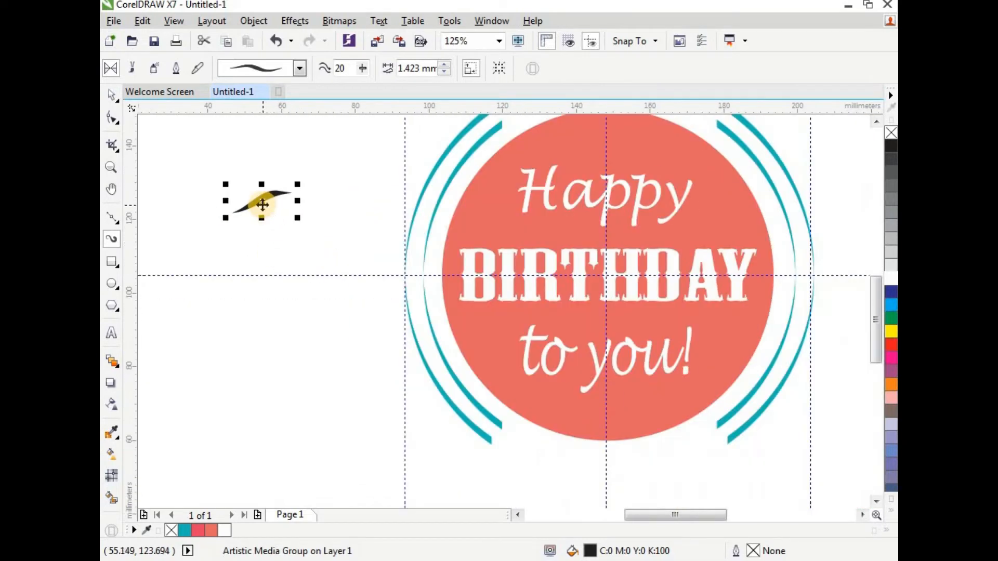
Step: Move the curved stroke into the circle just before the "H" of "Happy" and shrink it to about 12 mm long
{"action": "left_click_drag", "start_coordinate": [263, 201], "coordinate": [497, 183]}
{"action": "scroll", "coordinate": [497, 183], "scroll_direction": "up", "scroll_amount": 4}
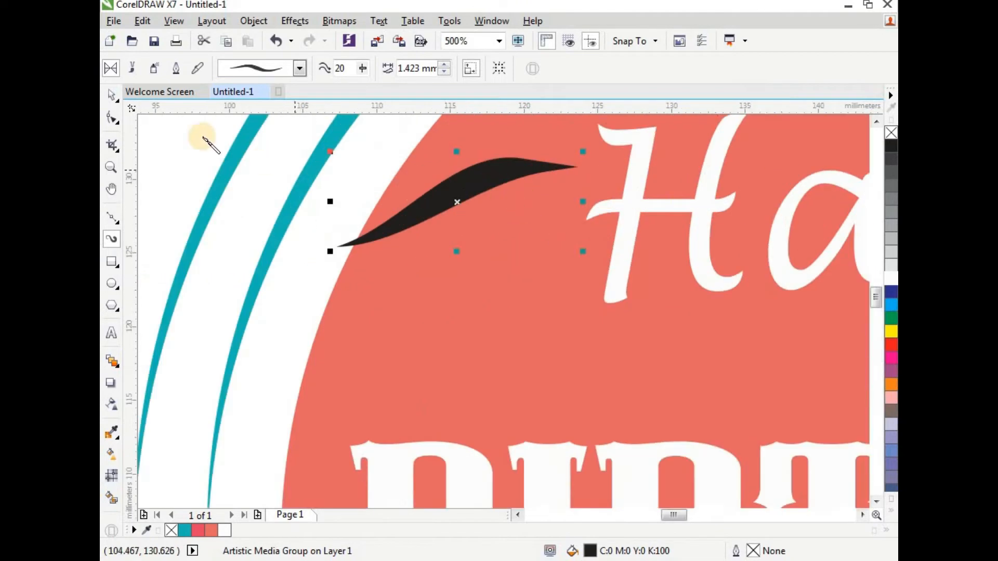
{"action": "left_click", "coordinate": [111, 94]}
{"action": "scroll", "coordinate": [483, 304], "scroll_direction": "up", "scroll_amount": 1}
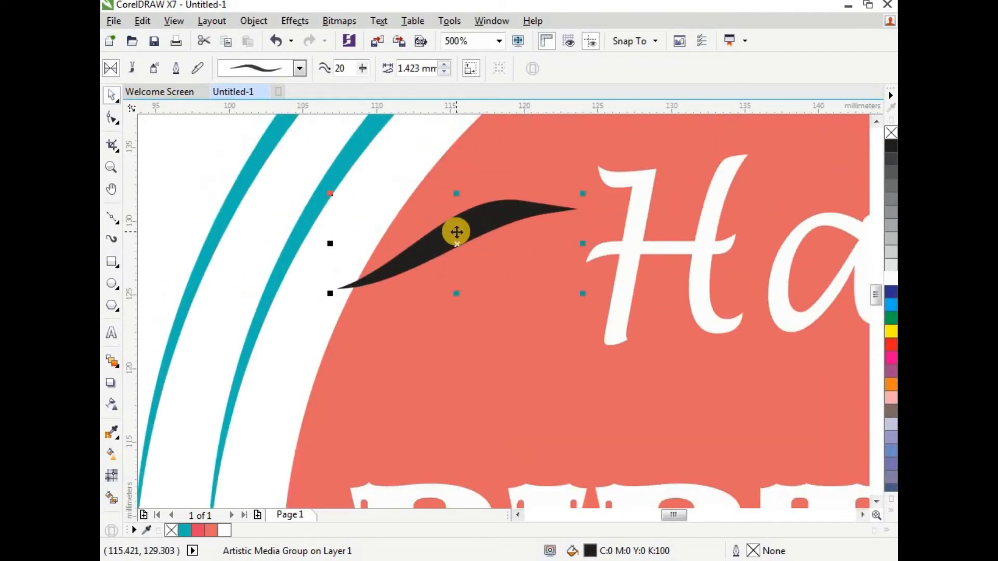
{"action": "left_click_drag", "start_coordinate": [457, 232], "coordinate": [483, 252]}
{"action": "left_click_drag", "start_coordinate": [604, 313], "coordinate": [541, 311]}
{"action": "scroll", "coordinate": [589, 282], "scroll_direction": "down", "scroll_amount": 2}
Step: Narrow the "Happy" text about its centre to about 36.8 mm wide, keeping its height
{"action": "left_click", "coordinate": [551, 287]}
{"action": "scroll", "coordinate": [556, 290], "scroll_direction": "down", "scroll_amount": 2}
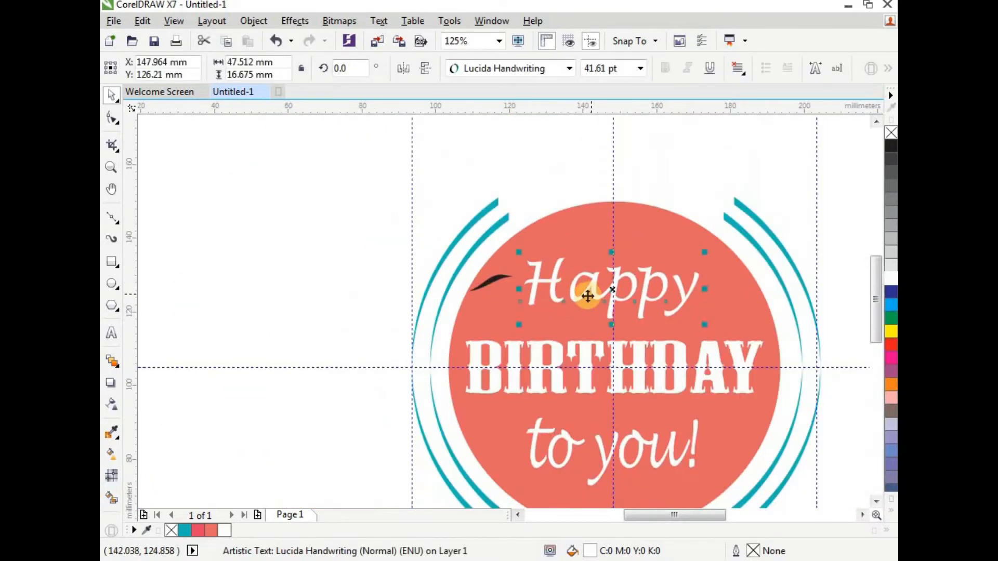
{"action": "scroll", "coordinate": [707, 268], "scroll_direction": "up", "scroll_amount": 2}
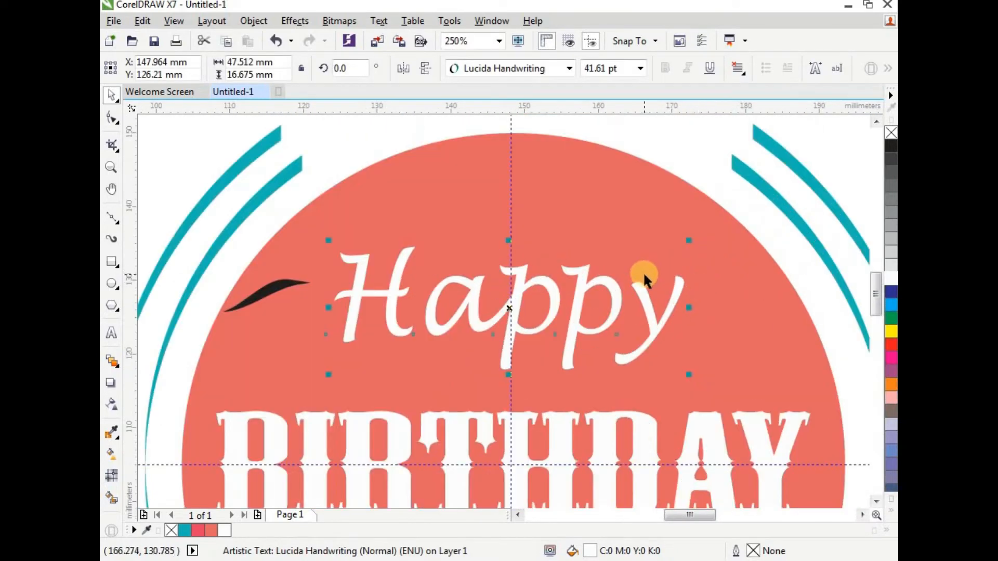
{"action": "left_click_drag", "start_coordinate": [686, 305], "coordinate": [649, 305]}
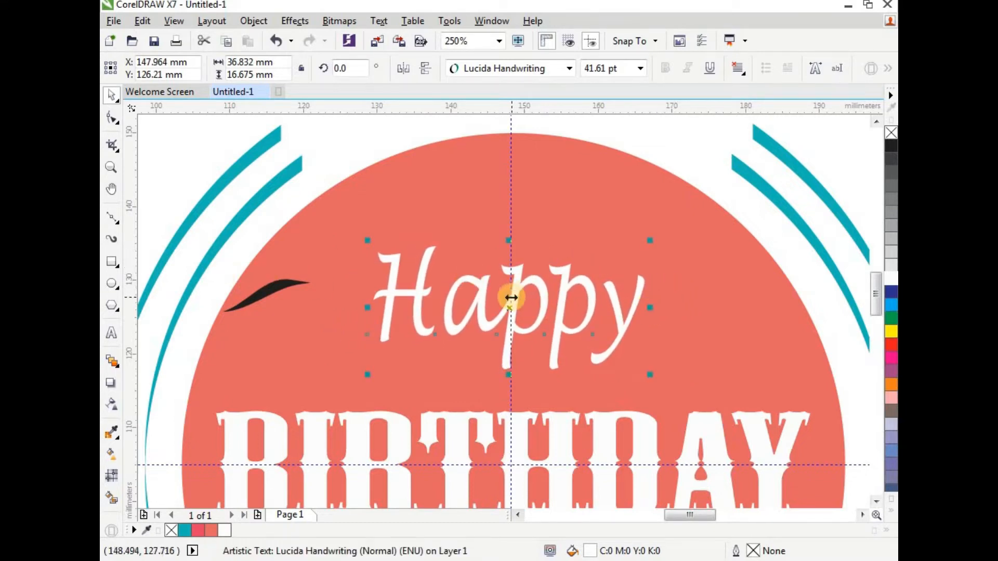
Step: Move the curved stroke closer to the "H" of "Happy" and flatten it to about 10.9 mm wide and 2 mm high
{"action": "left_click_drag", "start_coordinate": [285, 283], "coordinate": [323, 285]}
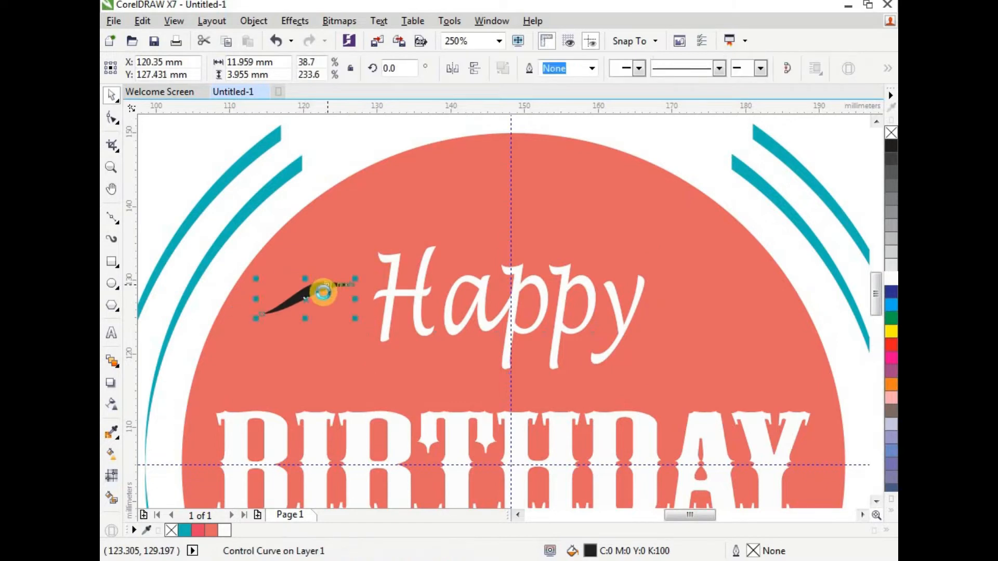
{"action": "scroll", "coordinate": [323, 293], "scroll_direction": "up", "scroll_amount": 1}
{"action": "scroll", "coordinate": [428, 255], "scroll_direction": "down", "scroll_amount": 1}
{"action": "scroll", "coordinate": [317, 284], "scroll_direction": "up", "scroll_amount": 1}
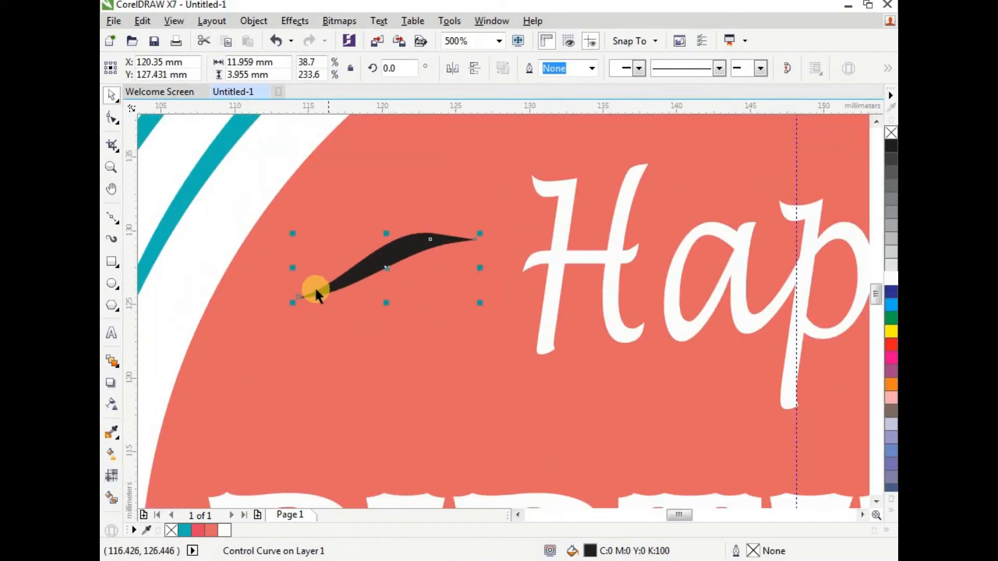
{"action": "left_click_drag", "start_coordinate": [293, 269], "coordinate": [335, 267]}
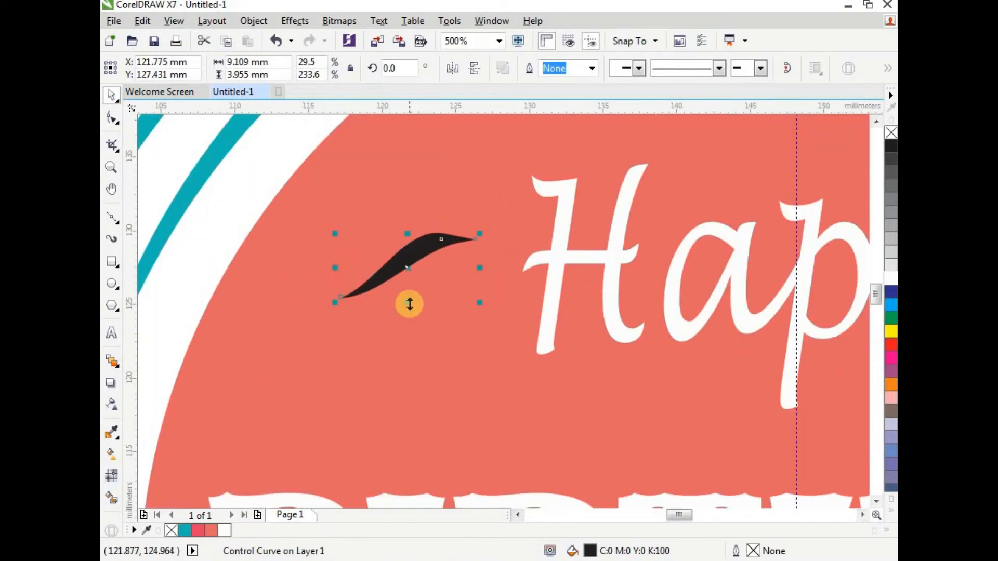
{"action": "left_click_drag", "start_coordinate": [410, 304], "coordinate": [401, 327]}
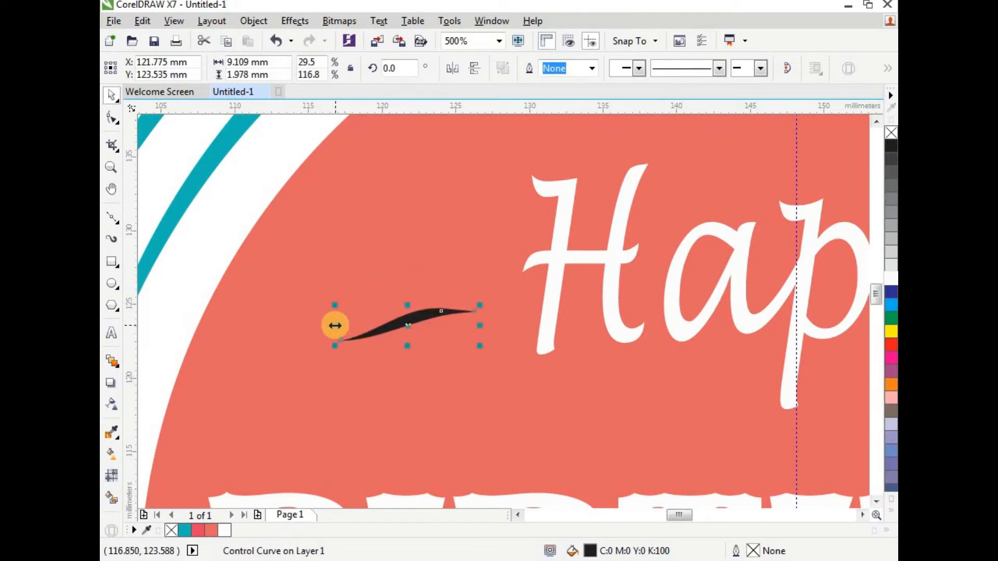
{"action": "left_click_drag", "start_coordinate": [335, 325], "coordinate": [310, 327]}
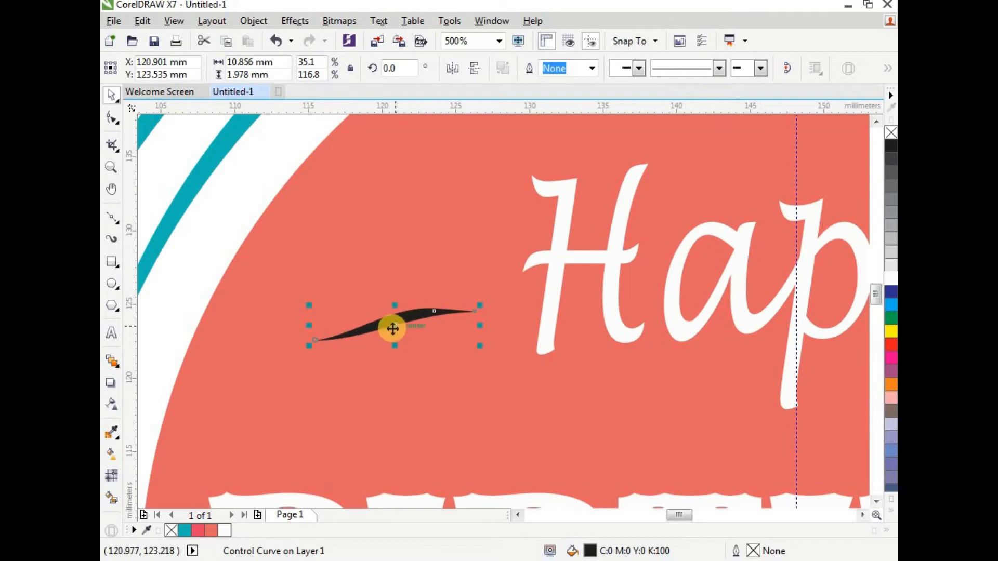
{"action": "right_click", "coordinate": [414, 320]}
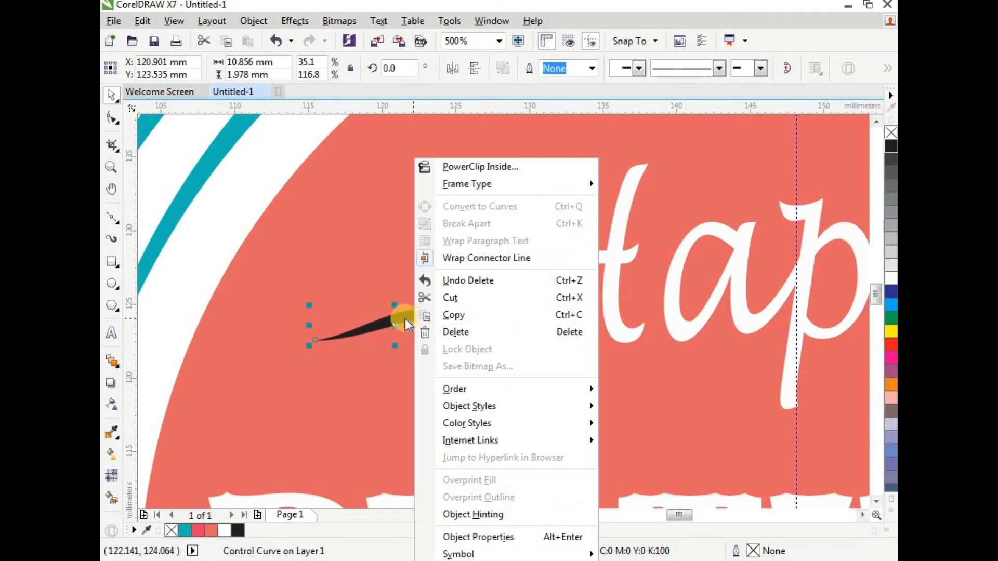
{"action": "left_click", "coordinate": [220, 244]}
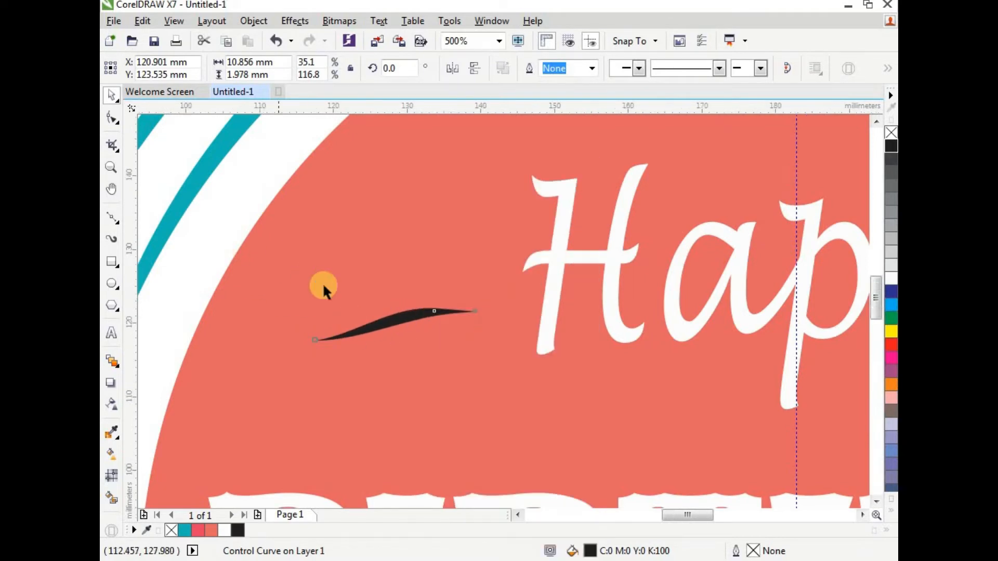
Step: Stack two copies of the curved stroke above the original, shortening each one from its outer end more than the stroke below
{"action": "scroll", "coordinate": [284, 269], "scroll_direction": "down", "scroll_amount": 1}
{"action": "left_click", "coordinate": [193, 172]}
{"action": "scroll", "coordinate": [401, 339], "scroll_direction": "up", "scroll_amount": 1}
{"action": "left_click", "coordinate": [406, 339]}
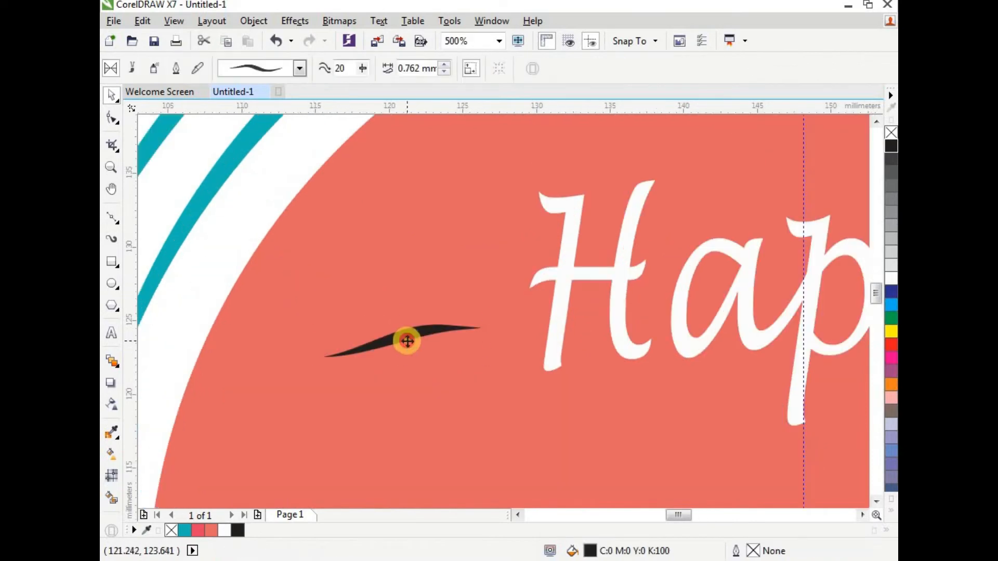
{"action": "left_click_drag", "start_coordinate": [405, 344], "coordinate": [411, 300]}
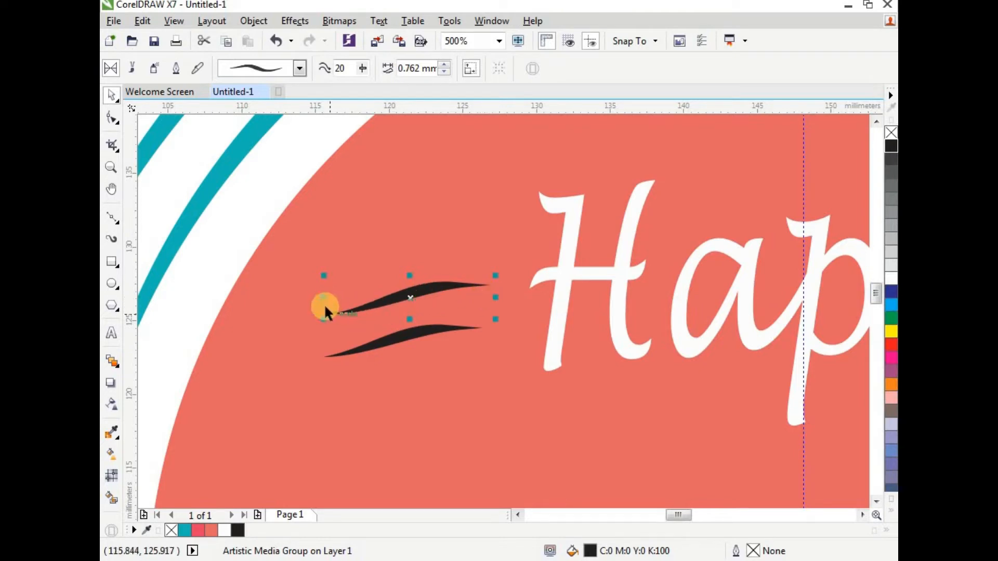
{"action": "left_click_drag", "start_coordinate": [324, 296], "coordinate": [353, 297]}
{"action": "left_click_drag", "start_coordinate": [424, 294], "coordinate": [420, 259]}
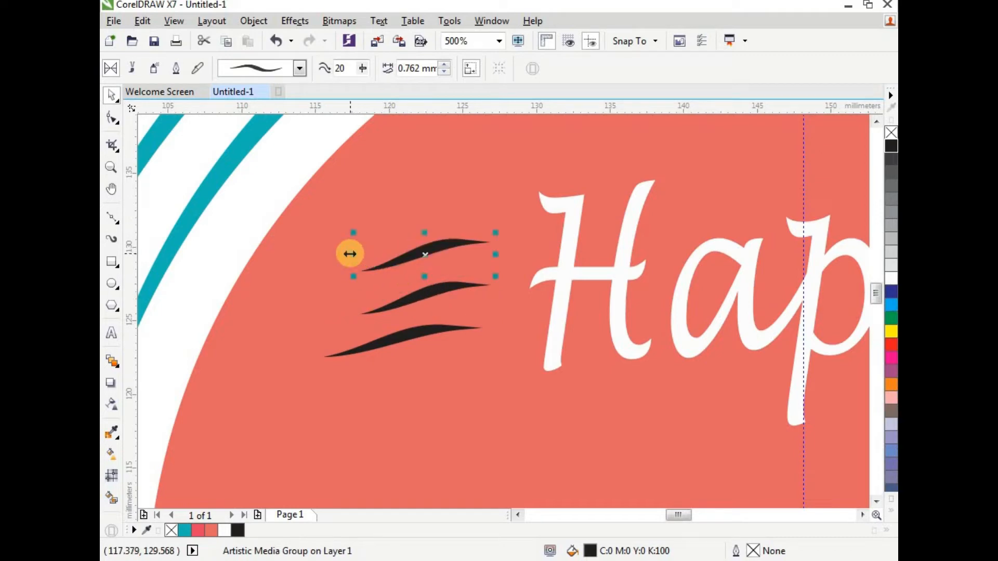
{"action": "left_click_drag", "start_coordinate": [348, 252], "coordinate": [368, 253]}
Step: Select all three curved strokes beside the "H" and group them
{"action": "scroll", "coordinate": [368, 253], "scroll_direction": "down", "scroll_amount": 1}
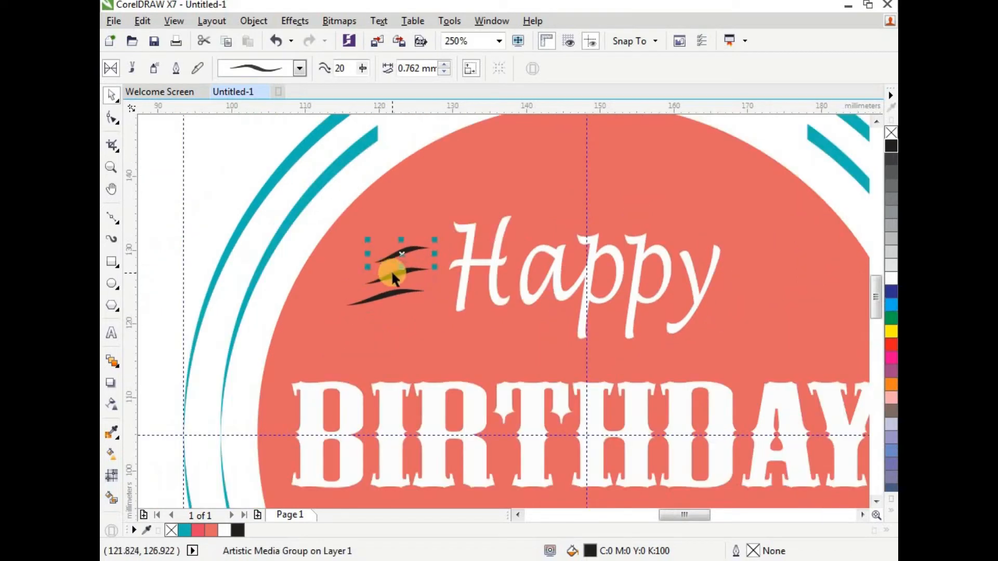
{"action": "left_click", "coordinate": [392, 273], "text": "shift"}
{"action": "left_click", "coordinate": [396, 294], "text": "shift"}
{"action": "left_click", "coordinate": [389, 293], "text": "shift"}
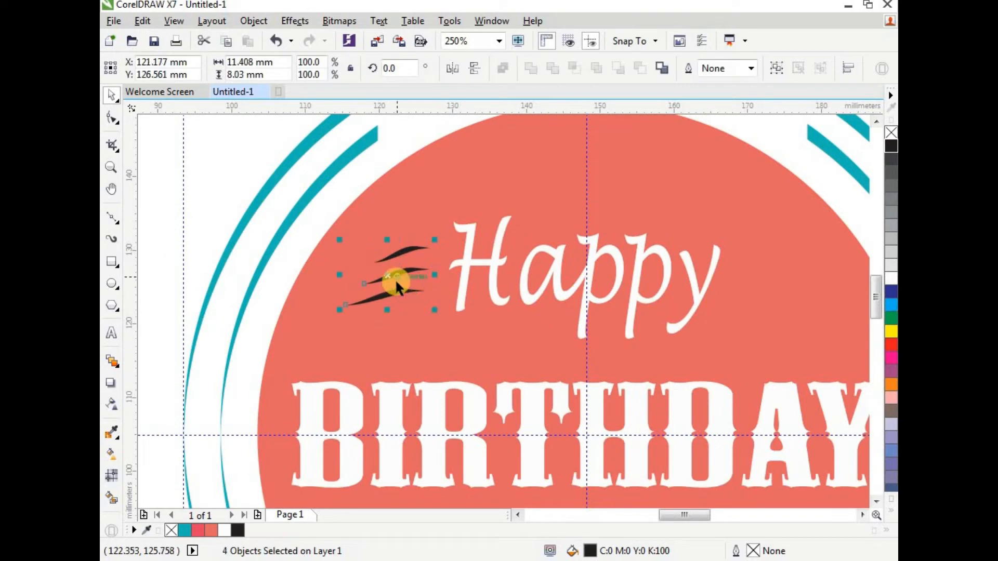
{"action": "left_click", "coordinate": [243, 21]}
{"action": "mouse_move", "coordinate": [455, 281]}
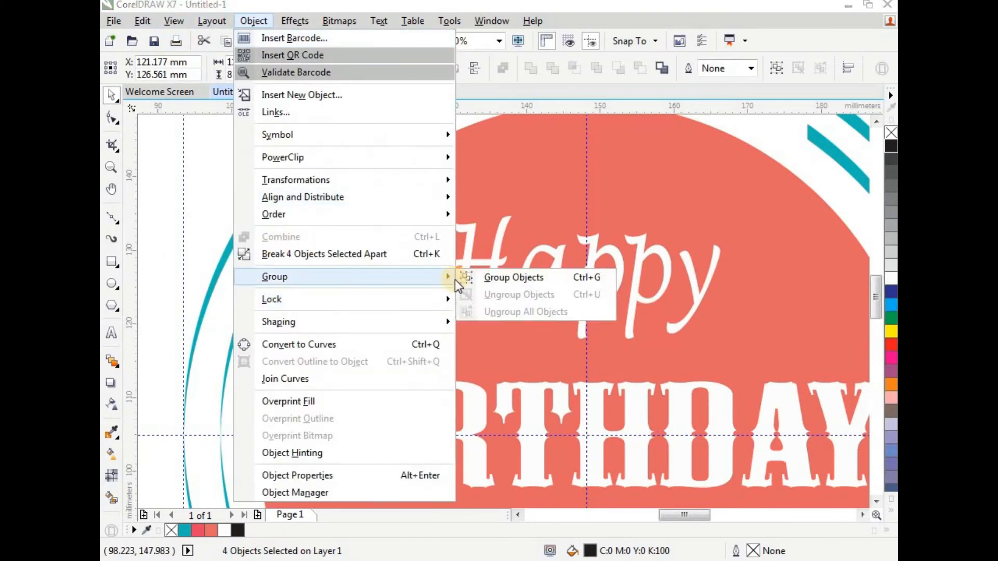
{"action": "left_click", "coordinate": [501, 277]}
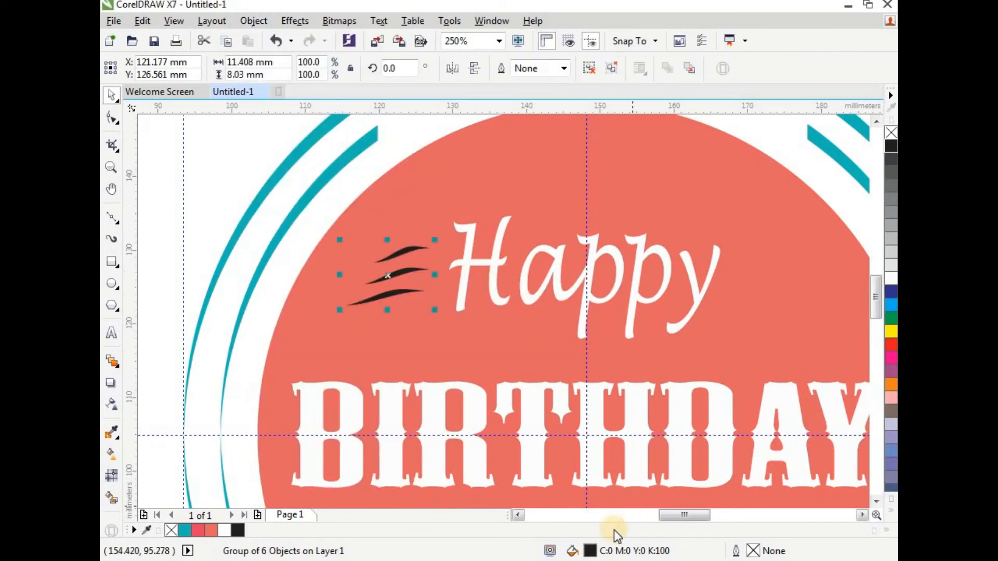
Step: Fill the grouped strokes with a light orange of C 1, M 22, Y 47, K 0
{"action": "double_click", "coordinate": [589, 550]}
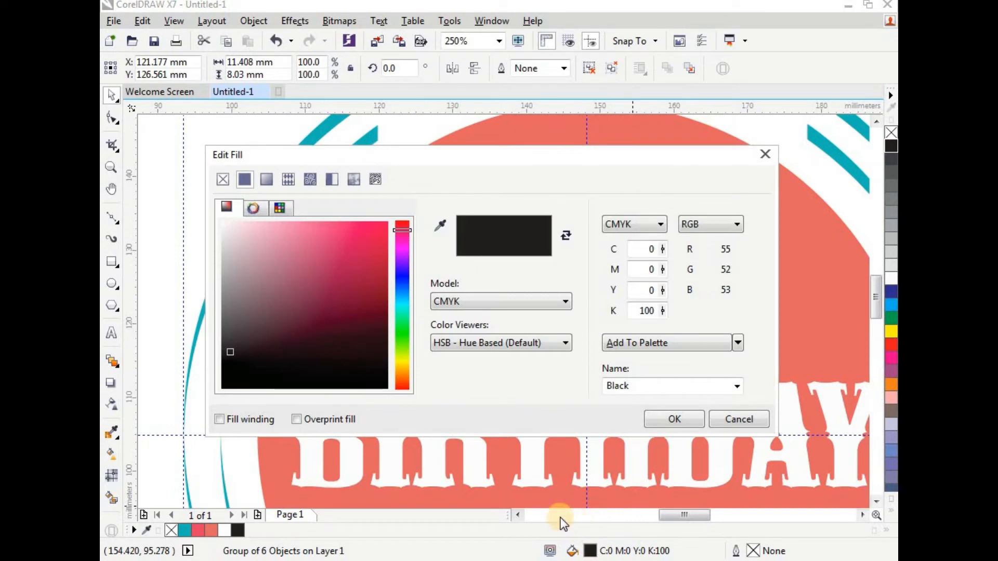
{"action": "left_click", "coordinate": [408, 367]}
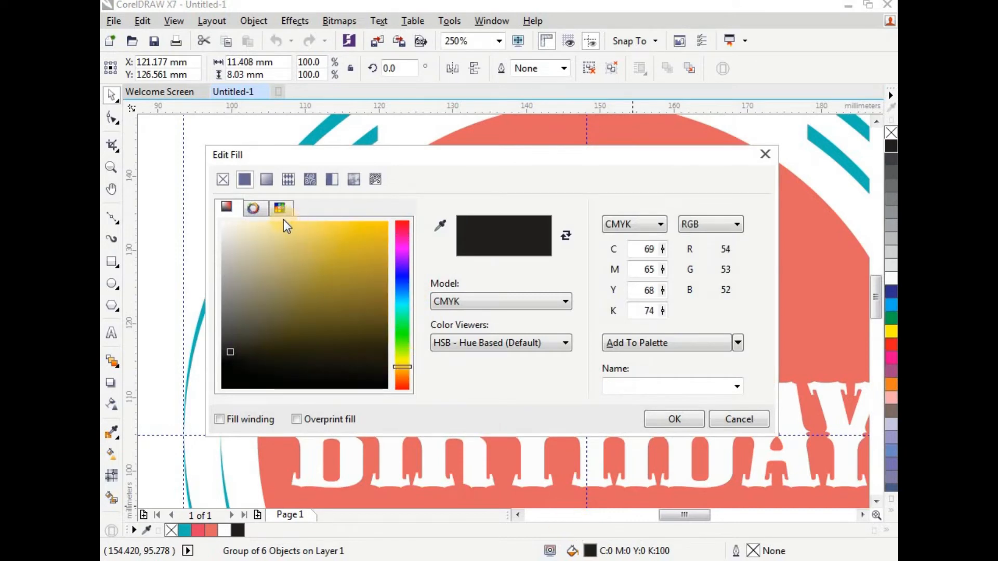
{"action": "left_click", "coordinate": [290, 234]}
{"action": "left_click", "coordinate": [407, 370]}
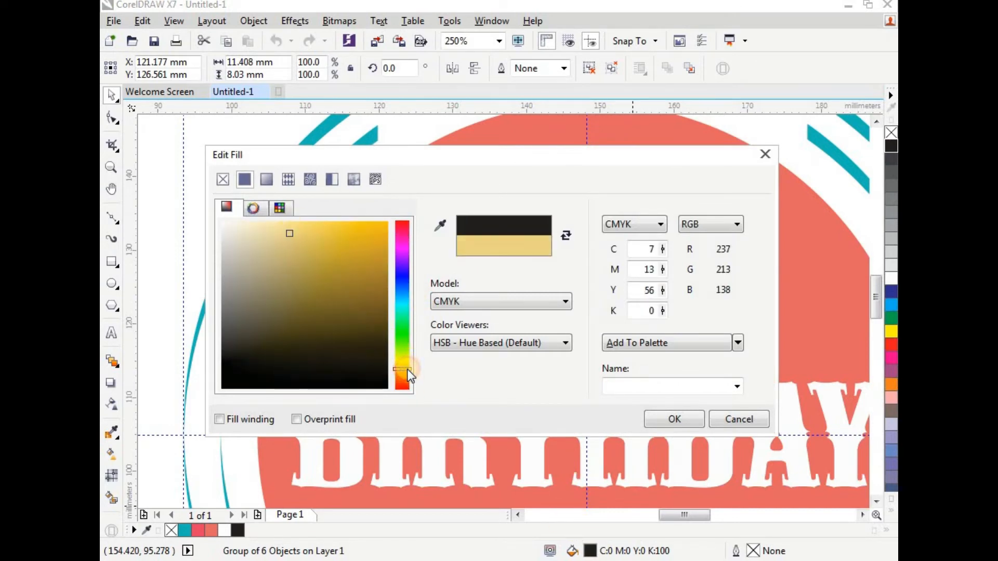
{"action": "left_click", "coordinate": [308, 229]}
{"action": "left_click", "coordinate": [307, 230]}
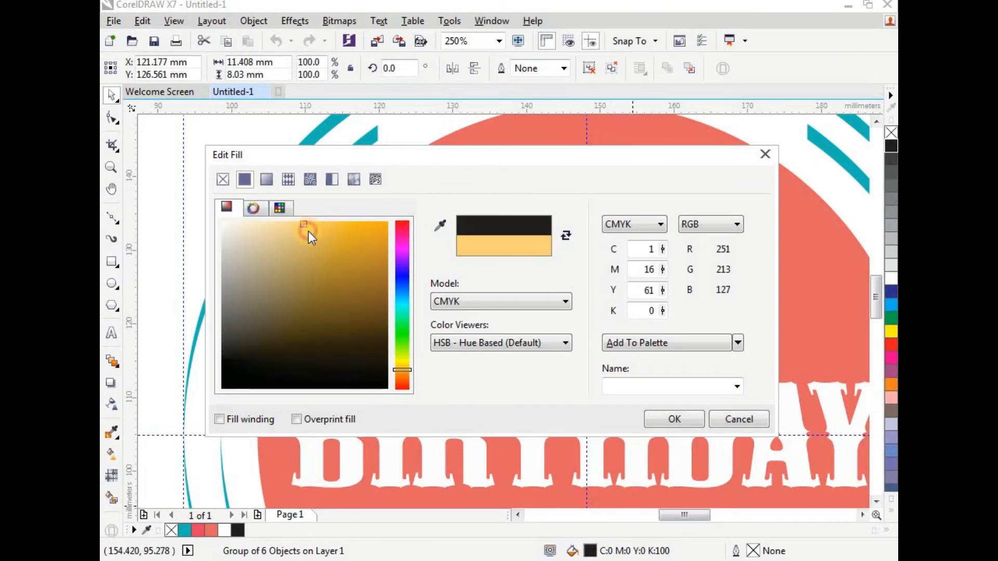
{"action": "left_click_drag", "start_coordinate": [412, 370], "coordinate": [411, 373]}
{"action": "left_click", "coordinate": [315, 238]}
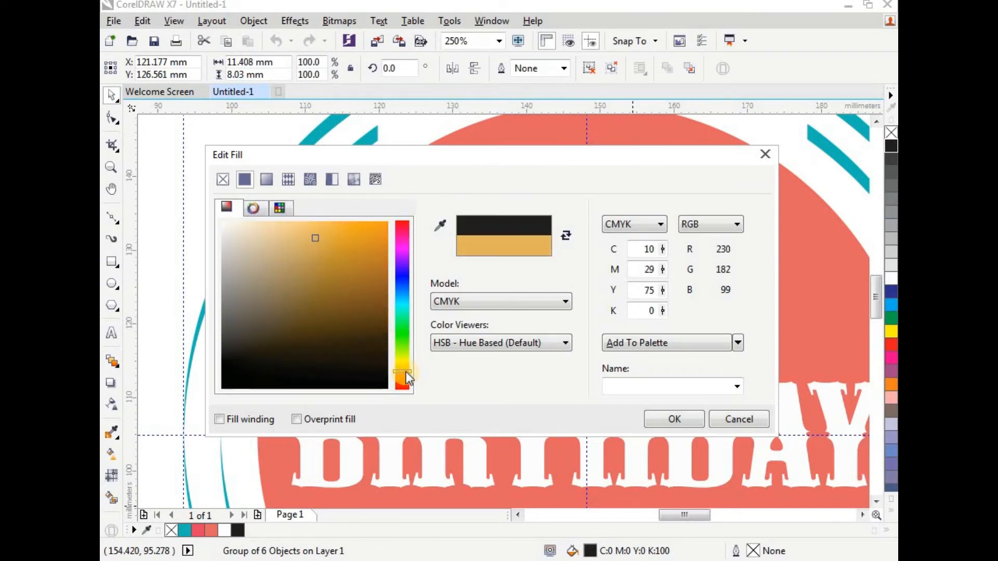
{"action": "left_click_drag", "start_coordinate": [406, 373], "coordinate": [407, 374]}
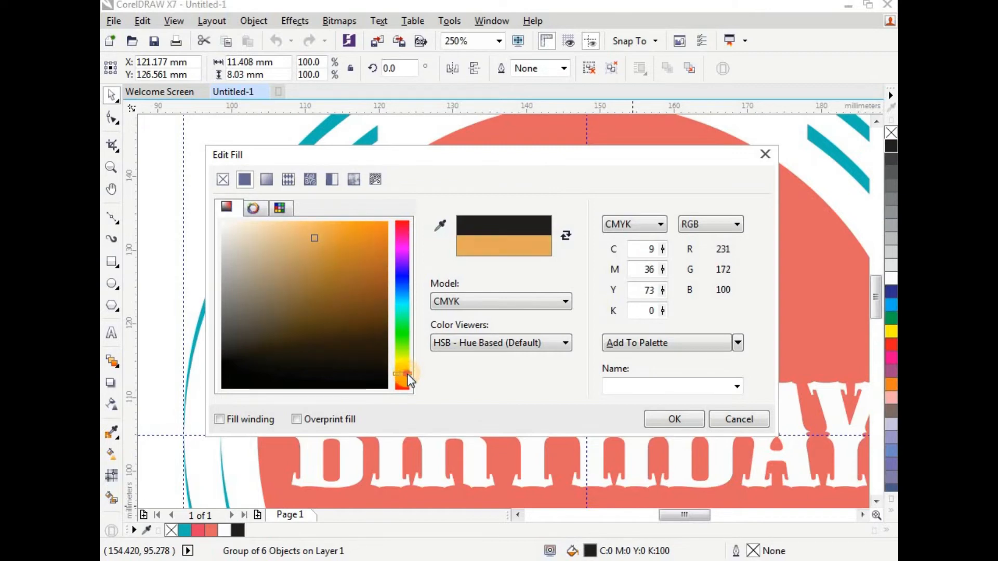
{"action": "left_click", "coordinate": [303, 229]}
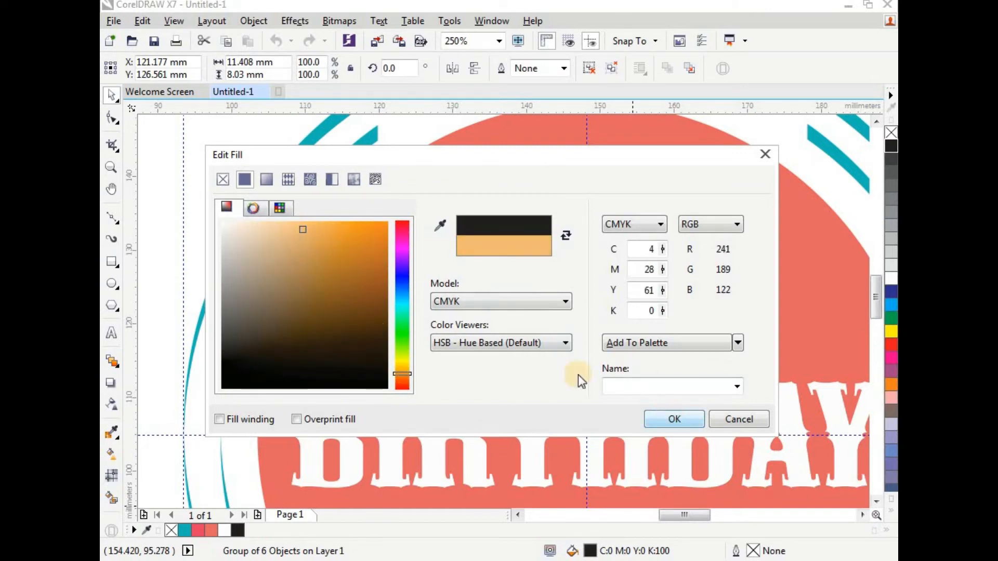
{"action": "left_click", "coordinate": [290, 226]}
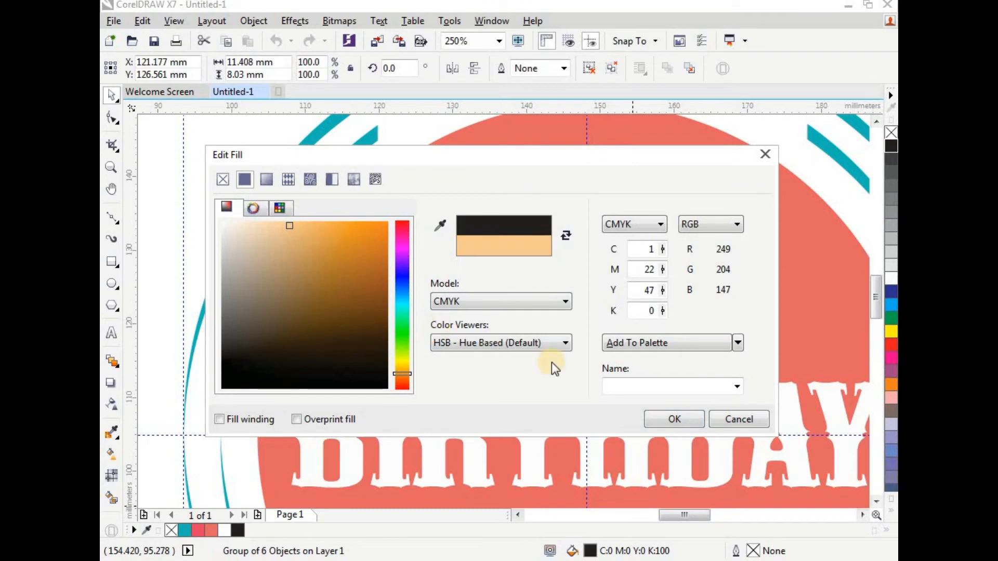
{"action": "left_click", "coordinate": [675, 419]}
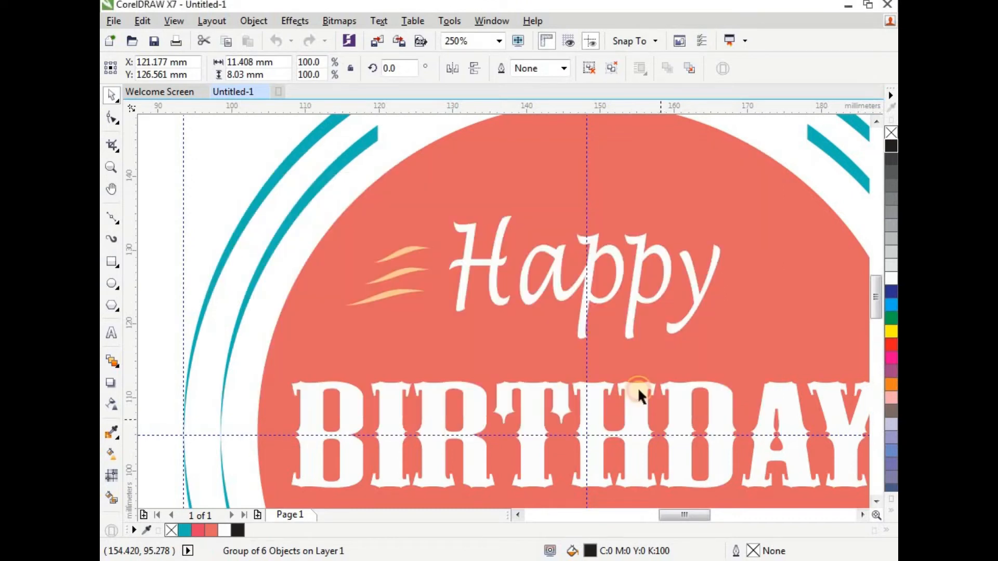
Step: Place a copy of the orange stroke group level with the original beside the "y" of "Happy"
{"action": "left_click", "coordinate": [404, 273]}
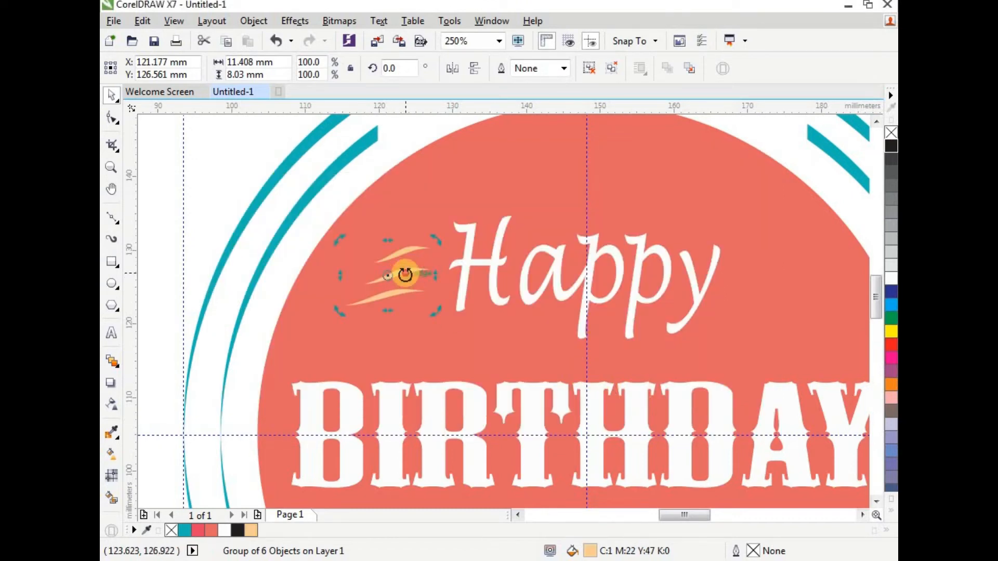
{"action": "left_click", "coordinate": [397, 281]}
{"action": "left_click_drag", "start_coordinate": [390, 277], "coordinate": [757, 302]}
{"action": "right_click", "coordinate": [757, 301]}
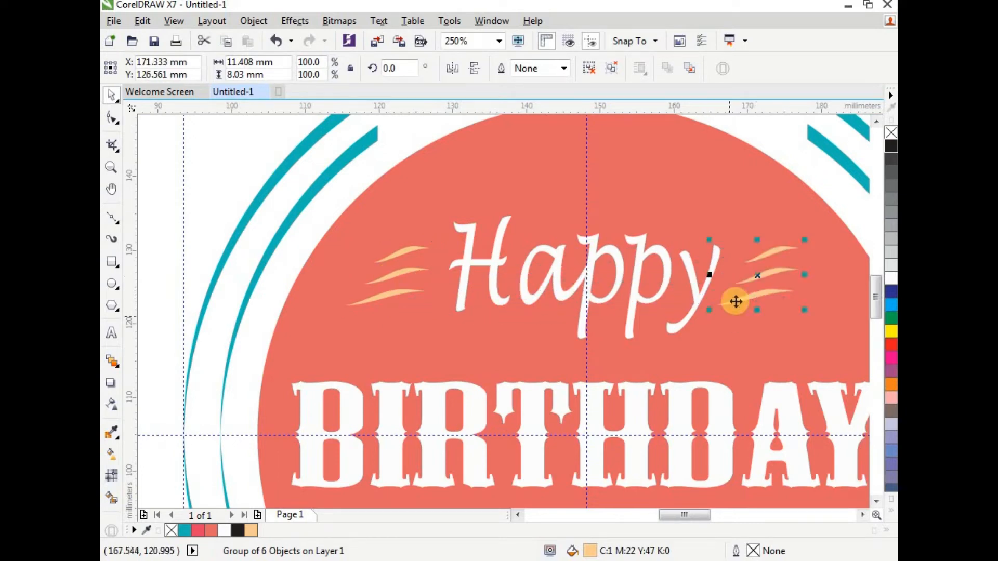
{"action": "key", "text": "ctrl+z"}
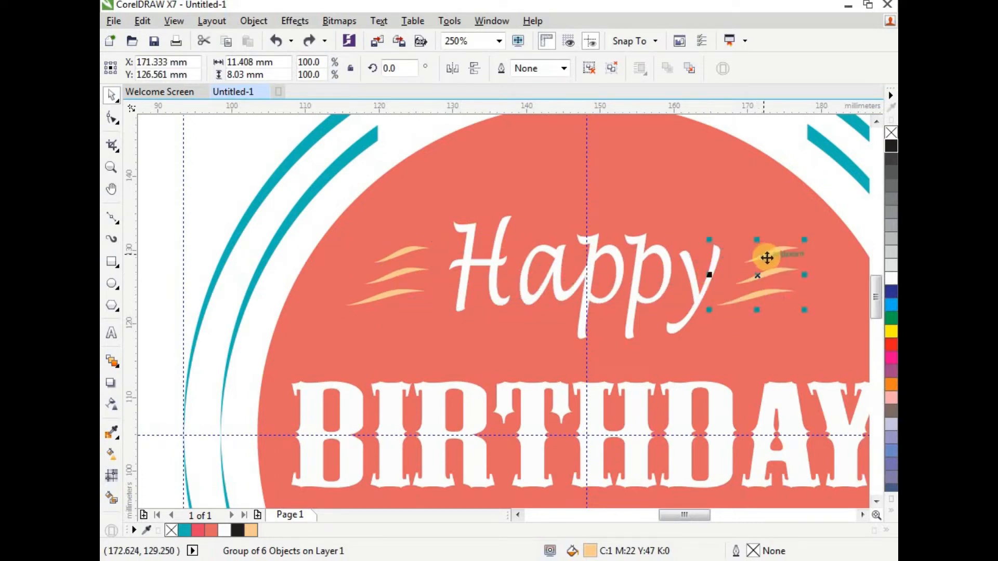
Step: Mirror the copied stroke group horizontally and shift it clear of the "y" to about X 173.7 mm
{"action": "left_click", "coordinate": [456, 69]}
{"action": "left_click", "coordinate": [712, 275]}
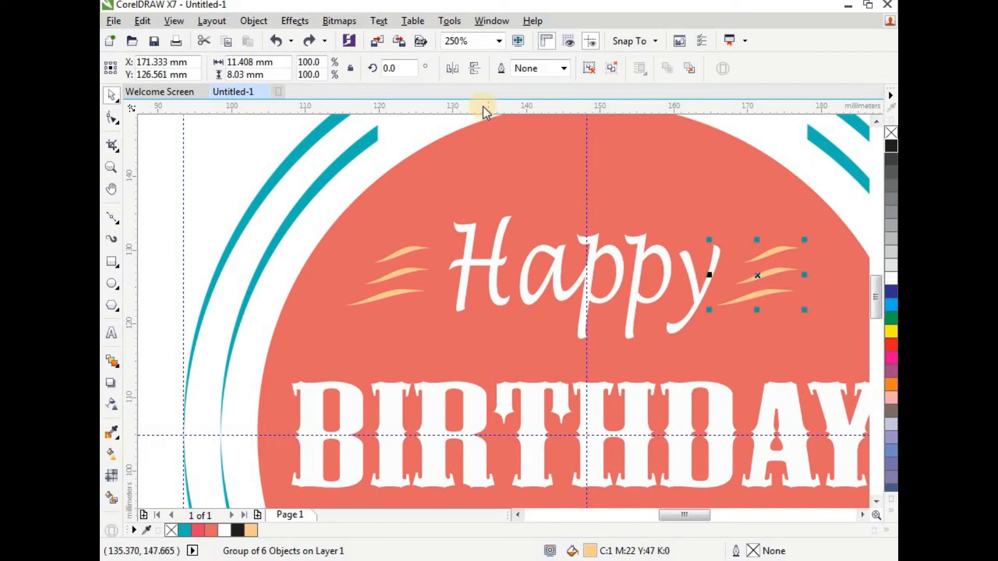
{"action": "left_click", "coordinate": [452, 67]}
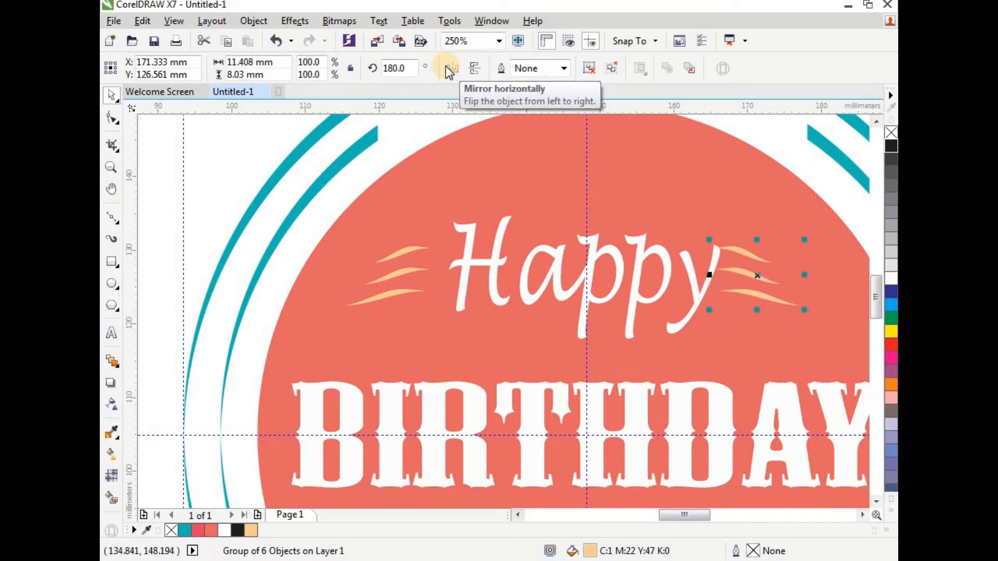
{"action": "left_click_drag", "start_coordinate": [758, 276], "coordinate": [764, 272]}
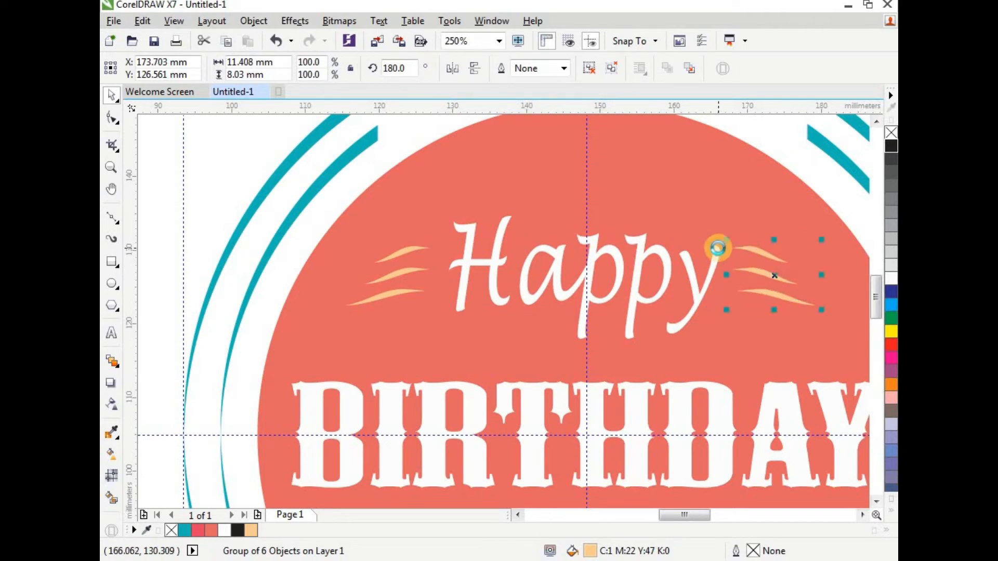
Step: Narrow the "to you!" text about its centre to about 40.2 mm wide, keeping its height
{"action": "scroll", "coordinate": [715, 254], "scroll_direction": "down", "scroll_amount": 1}
{"action": "left_click", "coordinate": [748, 192]}
{"action": "scroll", "coordinate": [632, 216], "scroll_direction": "down", "scroll_amount": 1}
{"action": "scroll", "coordinate": [631, 217], "scroll_direction": "up", "scroll_amount": 1}
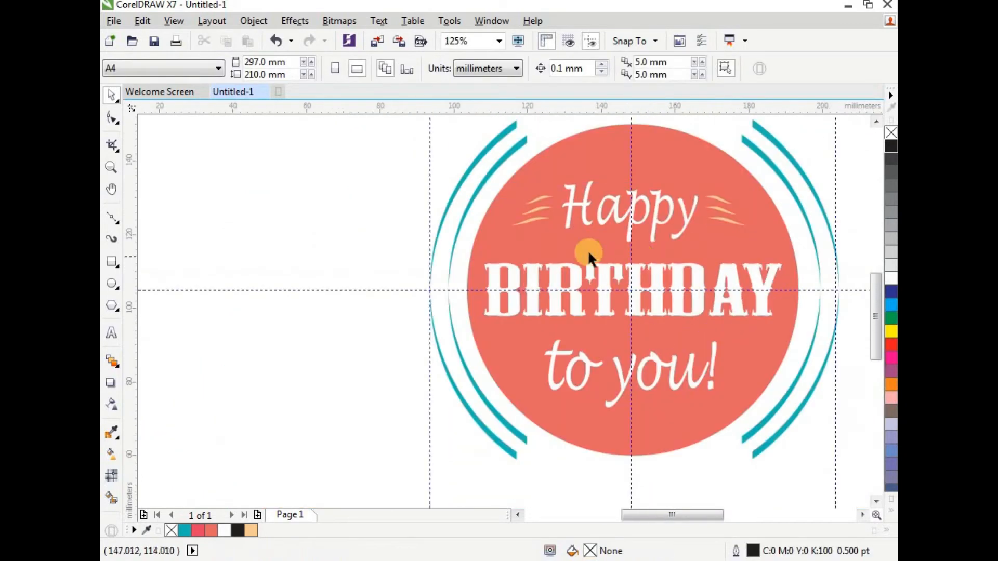
{"action": "left_click", "coordinate": [554, 357]}
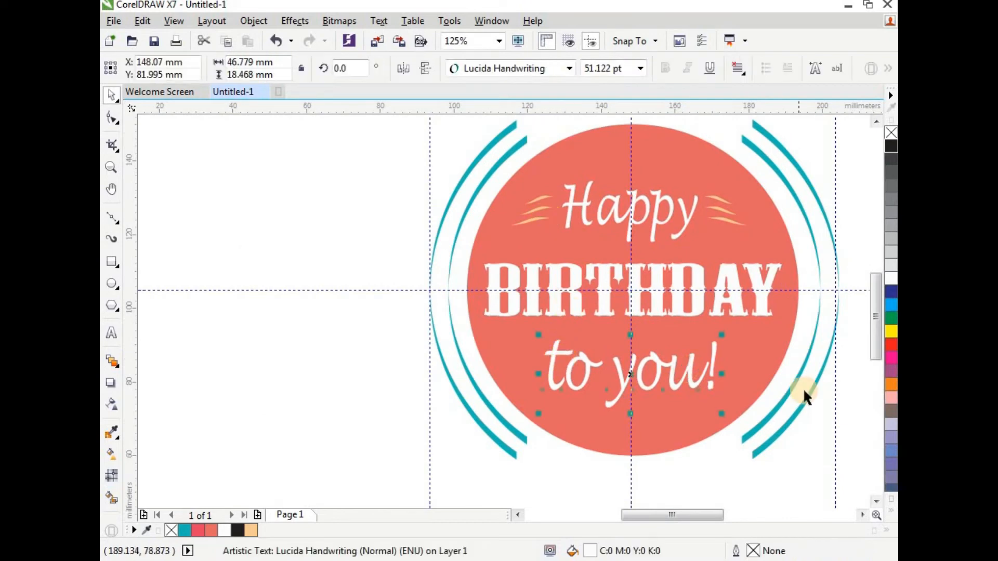
{"action": "left_click_drag", "start_coordinate": [726, 378], "coordinate": [712, 378]}
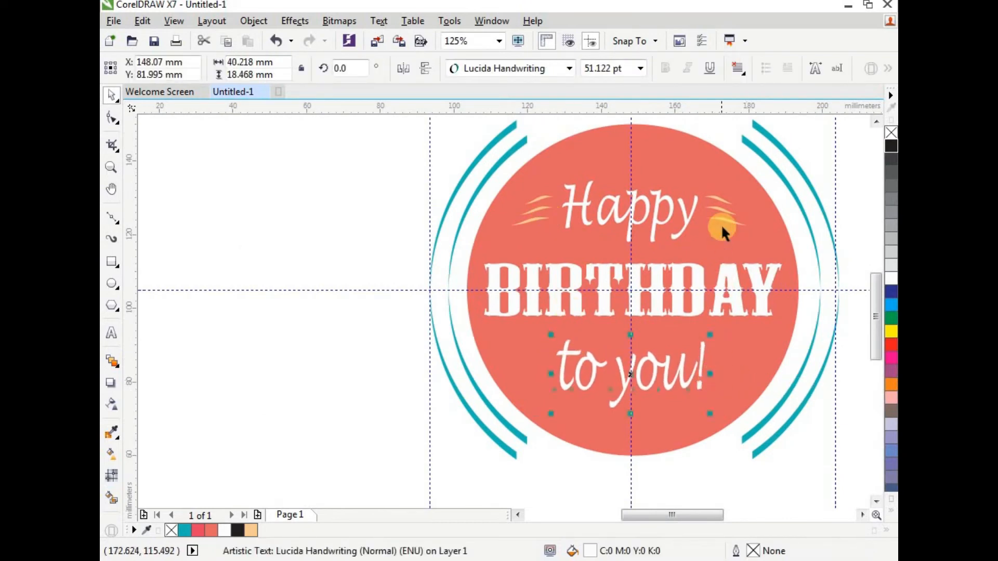
Step: Place copies of both orange stroke groups straight below the originals, beside "to you!" at about Y 81.4 mm
{"action": "left_click", "coordinate": [721, 218]}
{"action": "left_click", "coordinate": [546, 212], "text": "shift"}
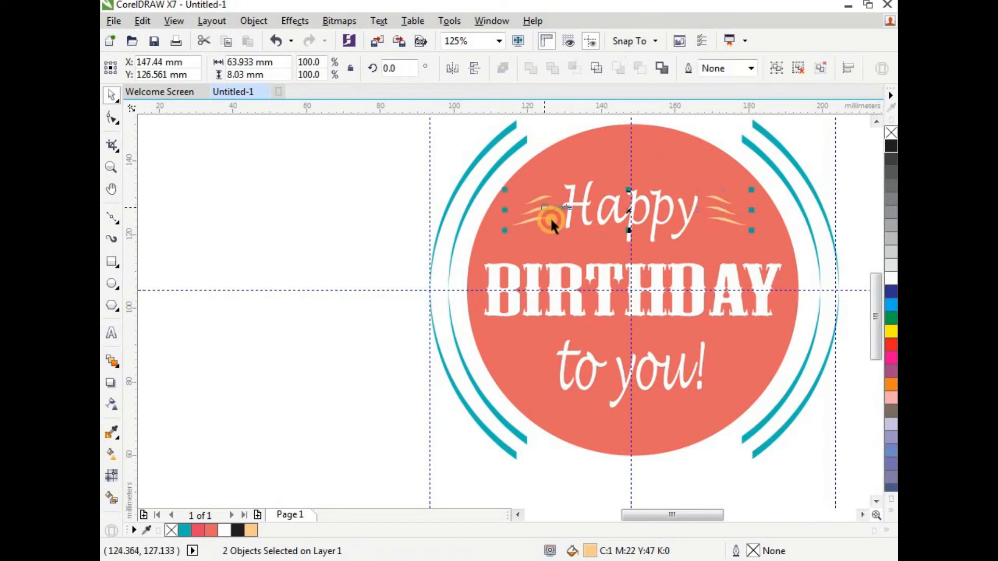
{"action": "left_click_drag", "start_coordinate": [630, 209], "coordinate": [630, 374]}
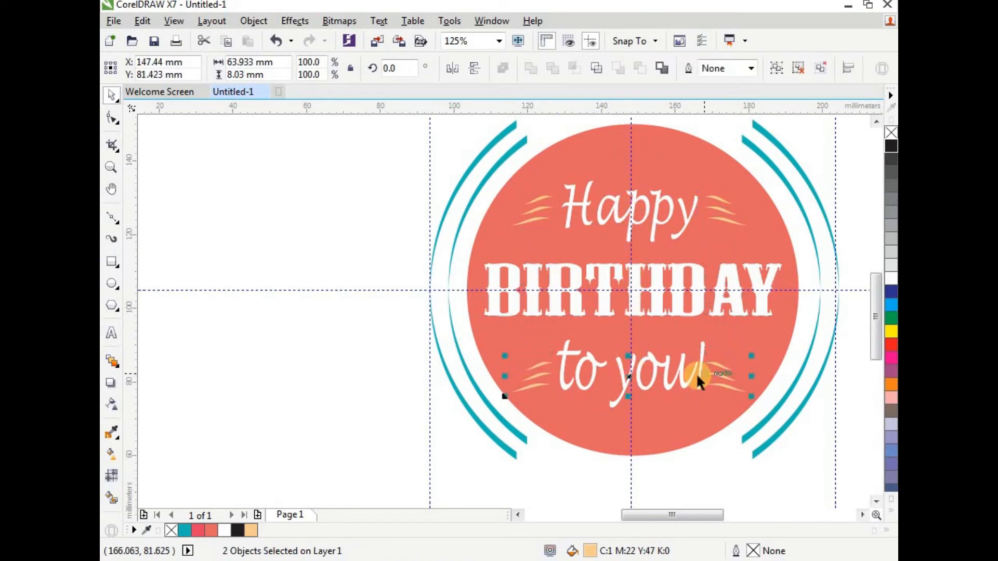
{"action": "left_click", "coordinate": [841, 390]}
Step: Shrink the "to you!" text about its centre to about 36.4 mm wide and 16 mm high, clear of the side strokes
{"action": "left_click", "coordinate": [653, 370]}
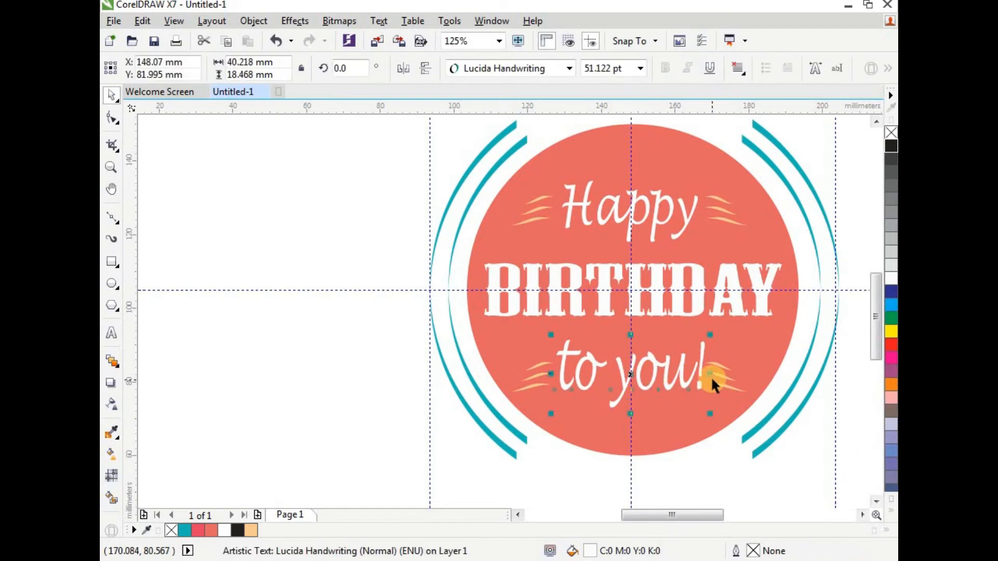
{"action": "scroll", "coordinate": [711, 376], "scroll_direction": "up", "scroll_amount": 2}
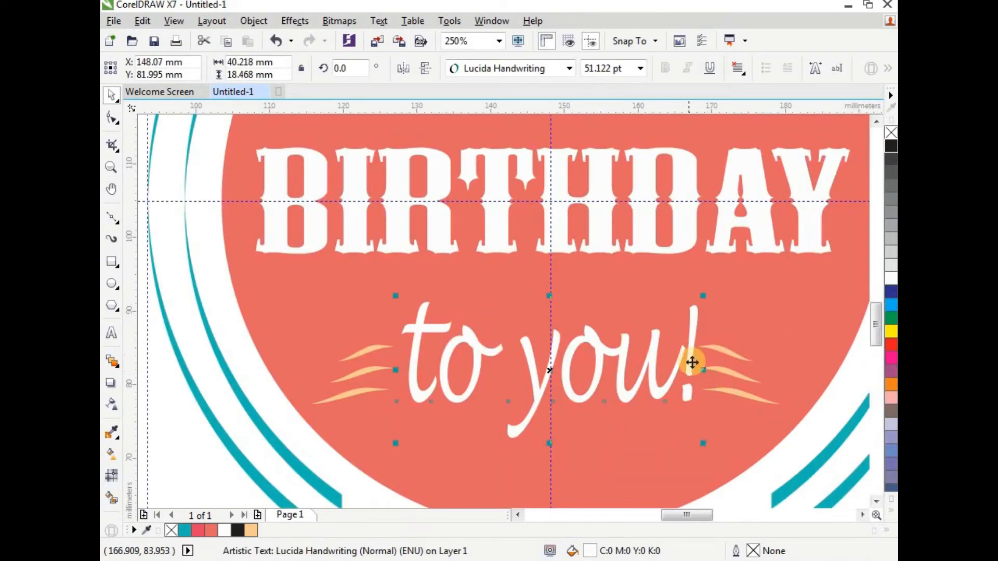
{"action": "left_click_drag", "start_coordinate": [702, 372], "coordinate": [689, 370]}
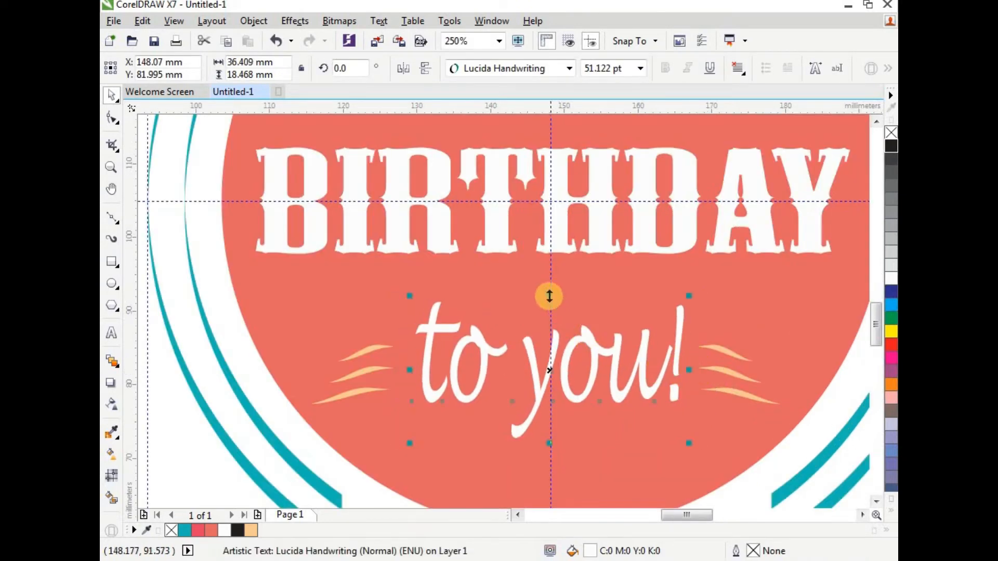
{"action": "left_click_drag", "start_coordinate": [550, 296], "coordinate": [549, 315]}
{"action": "scroll", "coordinate": [615, 336], "scroll_direction": "down", "scroll_amount": 2}
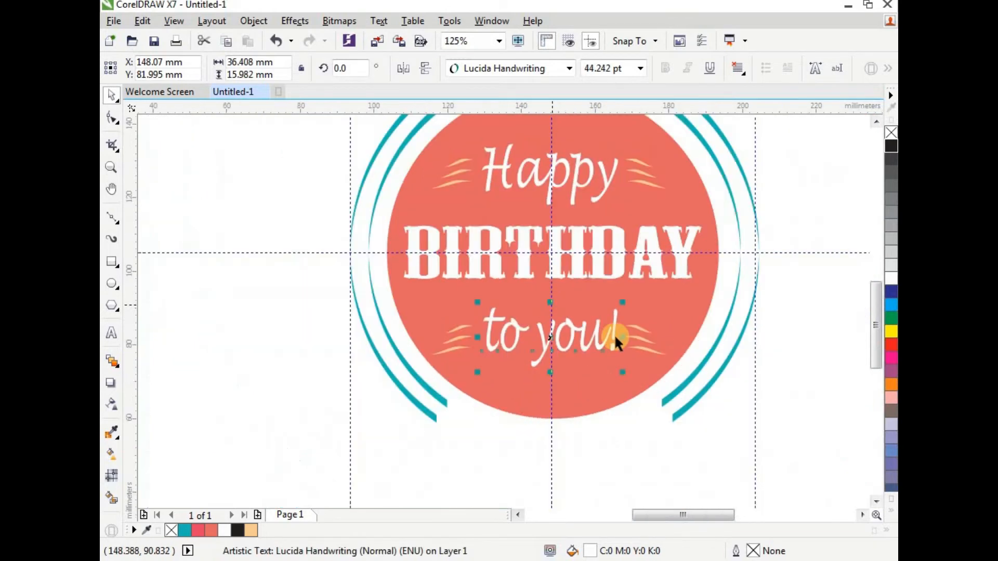
{"action": "left_click", "coordinate": [753, 363]}
Step: Stretch the "BIRTHDAY" text vertically about its centre to about 16.5 mm high
{"action": "scroll", "coordinate": [619, 335], "scroll_direction": "down", "scroll_amount": 2}
{"action": "scroll", "coordinate": [617, 332], "scroll_direction": "up", "scroll_amount": 2}
{"action": "left_click", "coordinate": [595, 297]}
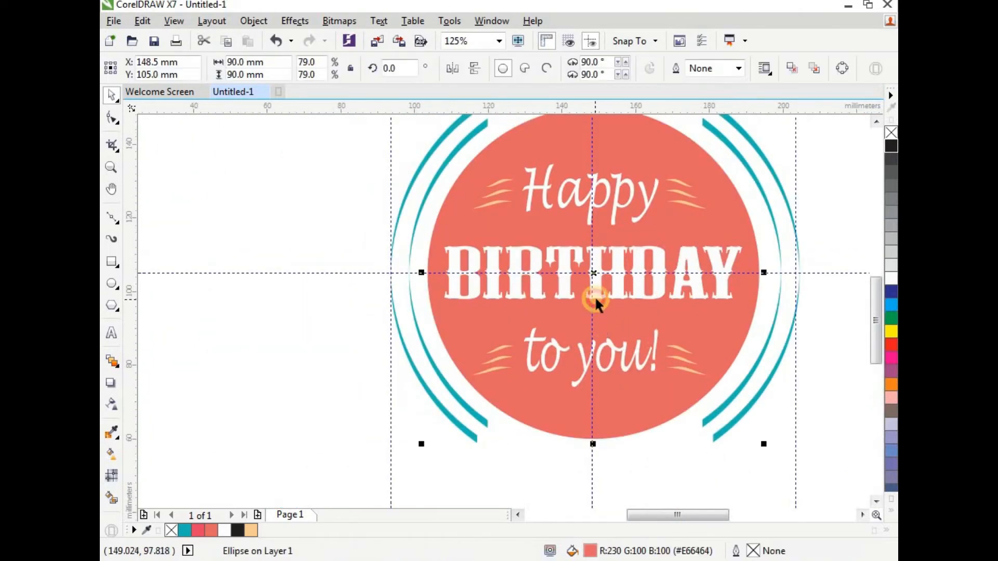
{"action": "left_click", "coordinate": [593, 297]}
{"action": "left_click_drag", "start_coordinate": [591, 307], "coordinate": [590, 318]}
{"action": "scroll", "coordinate": [593, 280], "scroll_direction": "up", "scroll_amount": 2}
{"action": "scroll", "coordinate": [594, 276], "scroll_direction": "down", "scroll_amount": 2}
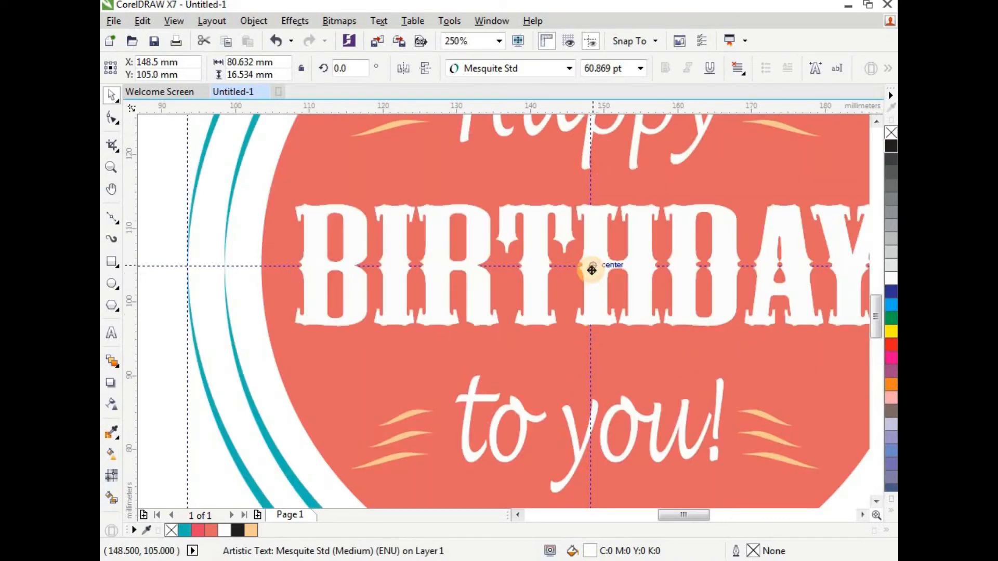
Step: Nudge "Happy" and its two side stroke groups slightly upward together, to about Y 126.7 mm
{"action": "left_click_drag", "start_coordinate": [411, 140], "coordinate": [734, 244]}
{"action": "key", "text": "Up"}
{"action": "key", "text": "Up"}
{"action": "key", "text": "Up"}
{"action": "key", "text": "Up"}
{"action": "key", "text": "Up"}
{"action": "key", "text": "Up"}
{"action": "key", "text": "Up"}
{"action": "key", "text": "Up"}
{"action": "key", "text": "Up"}
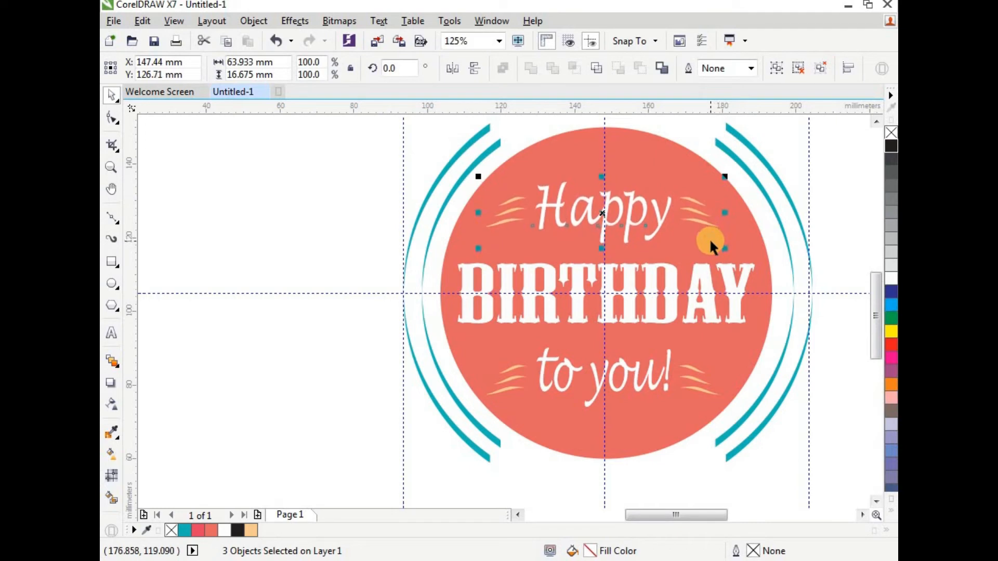
{"action": "left_click", "coordinate": [814, 242]}
Step: Draw a five-pointed star about 5.1 mm wide and 4.9 mm high outside the circle, beside the upper end of the left arcs
{"action": "scroll", "coordinate": [686, 203], "scroll_direction": "down", "scroll_amount": 1}
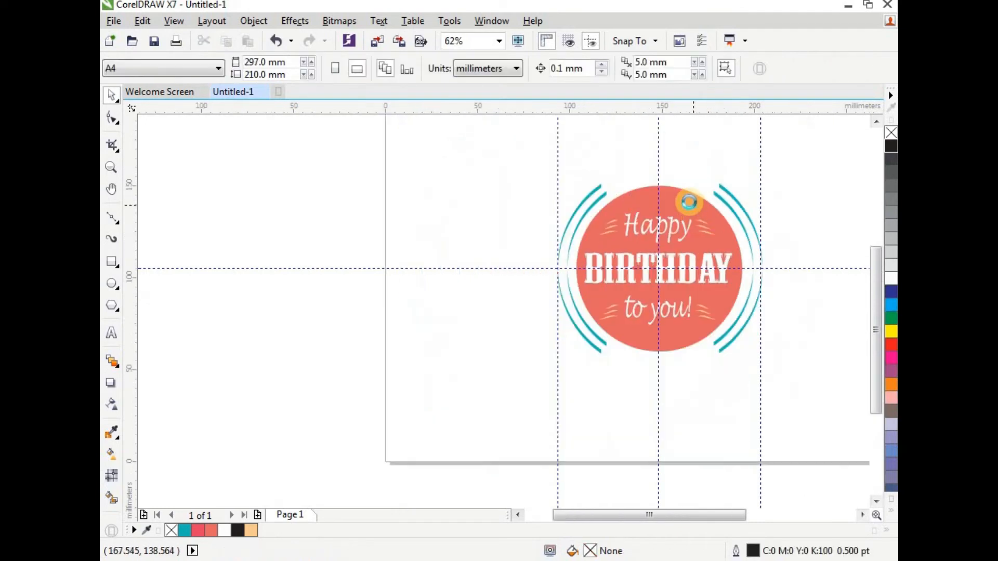
{"action": "scroll", "coordinate": [650, 167], "scroll_direction": "up", "scroll_amount": 1}
{"action": "scroll", "coordinate": [533, 202], "scroll_direction": "up", "scroll_amount": 1}
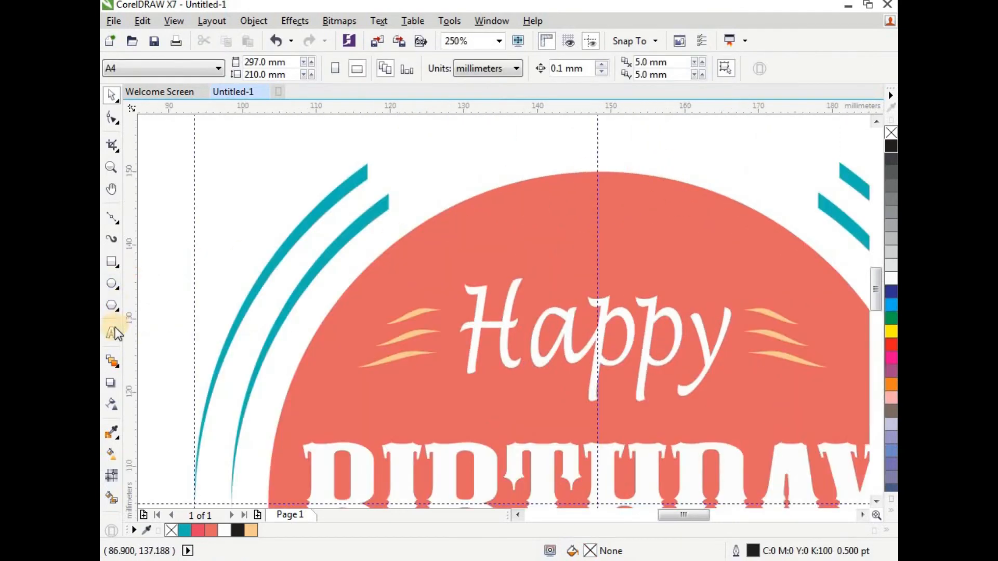
{"action": "left_click", "coordinate": [115, 308]}
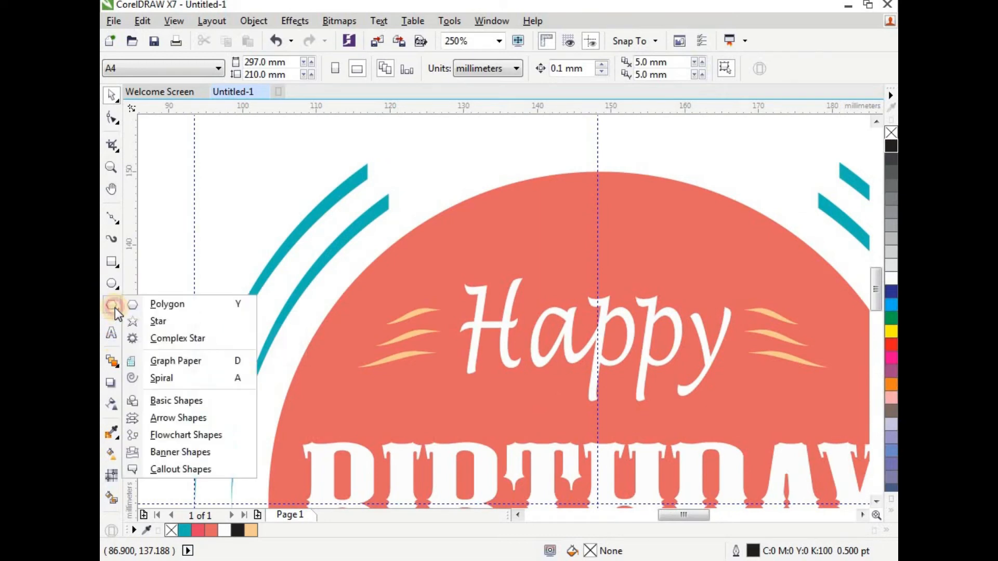
{"action": "left_click", "coordinate": [136, 318]}
{"action": "left_click_drag", "start_coordinate": [253, 162], "coordinate": [302, 191]}
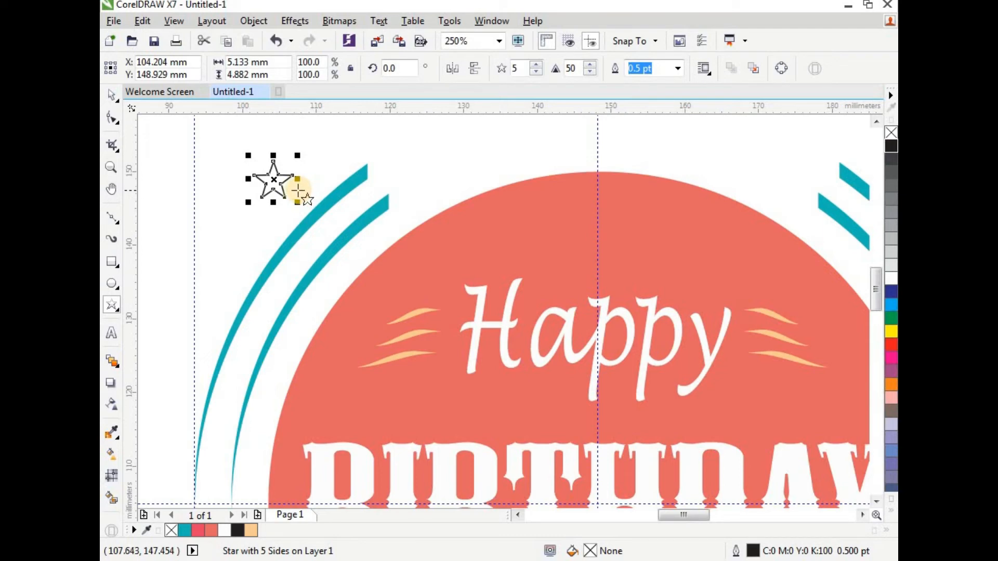
Step: Fill the star with the light orange C 1, M 22, Y 47, K 0 and remove its outline
{"action": "left_click", "coordinate": [250, 531]}
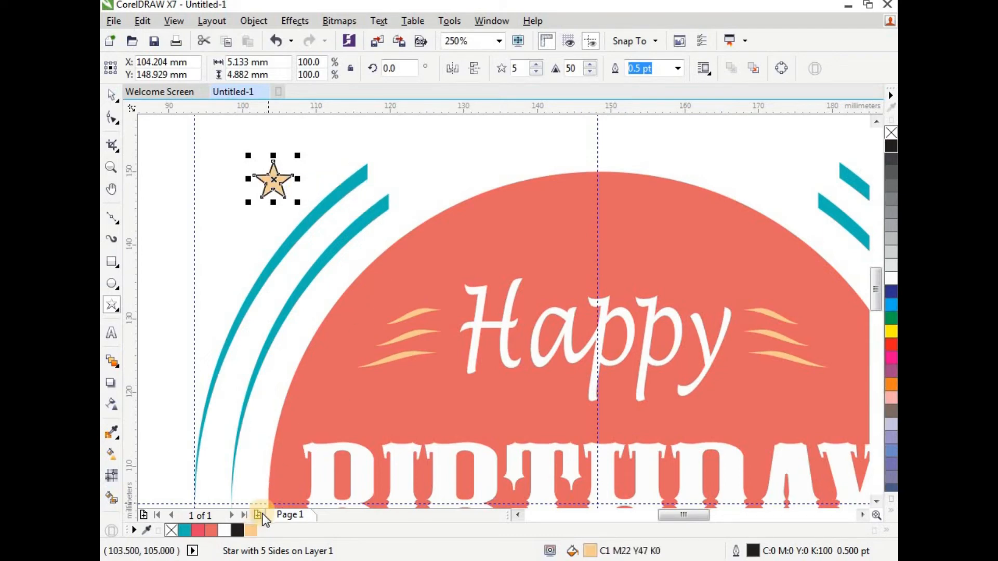
{"action": "double_click", "coordinate": [752, 551]}
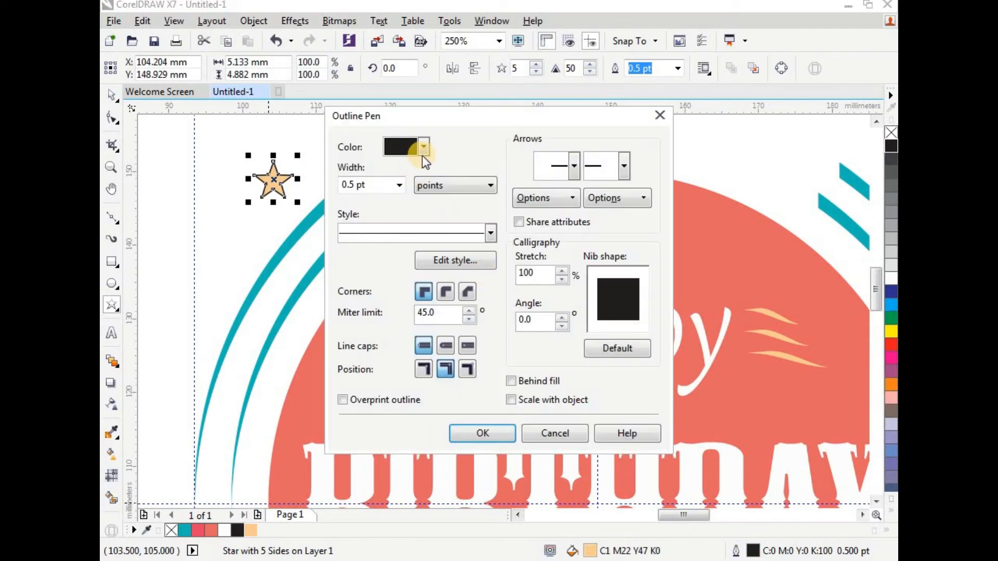
{"action": "left_click", "coordinate": [399, 185]}
{"action": "left_click", "coordinate": [376, 203]}
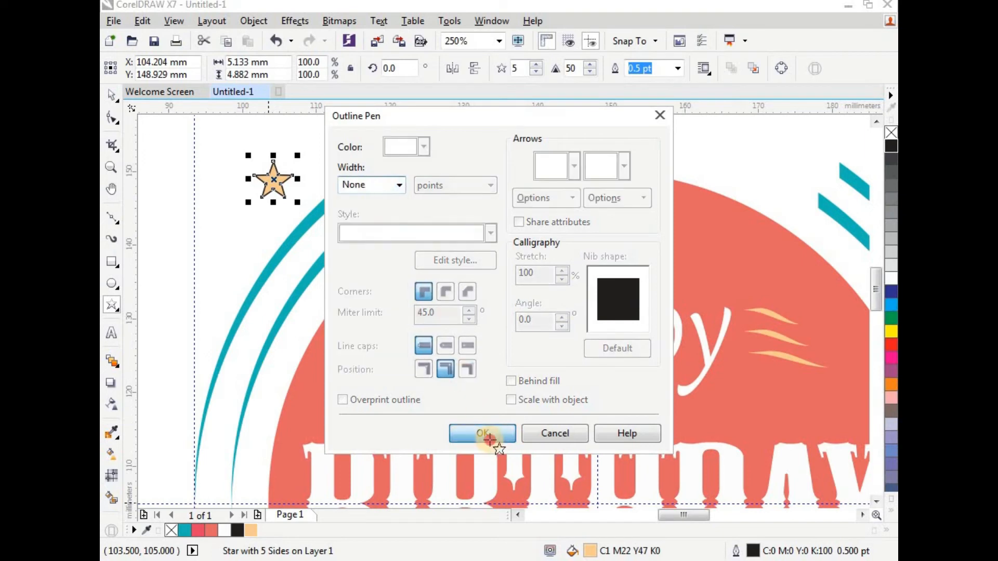
{"action": "left_click", "coordinate": [483, 433]}
Step: Enlarge the star to about 7.4 mm wide and centre it on the vertical guideline above "Happy" at about Y 144.5 mm
{"action": "left_click_drag", "start_coordinate": [273, 180], "coordinate": [638, 239]}
{"action": "scroll", "coordinate": [602, 224], "scroll_direction": "up", "scroll_amount": 1}
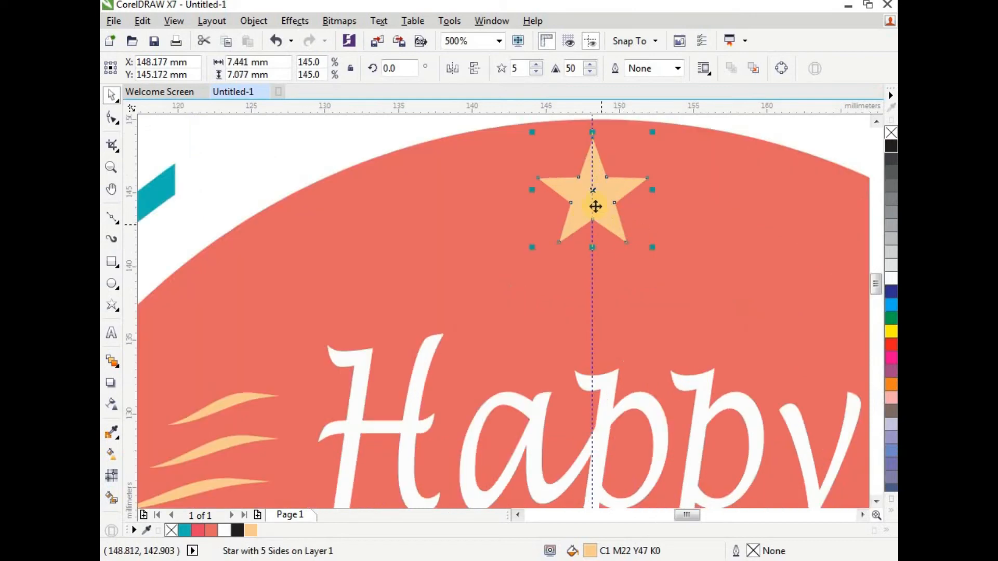
{"action": "left_click", "coordinate": [593, 219]}
{"action": "left_click", "coordinate": [605, 207]}
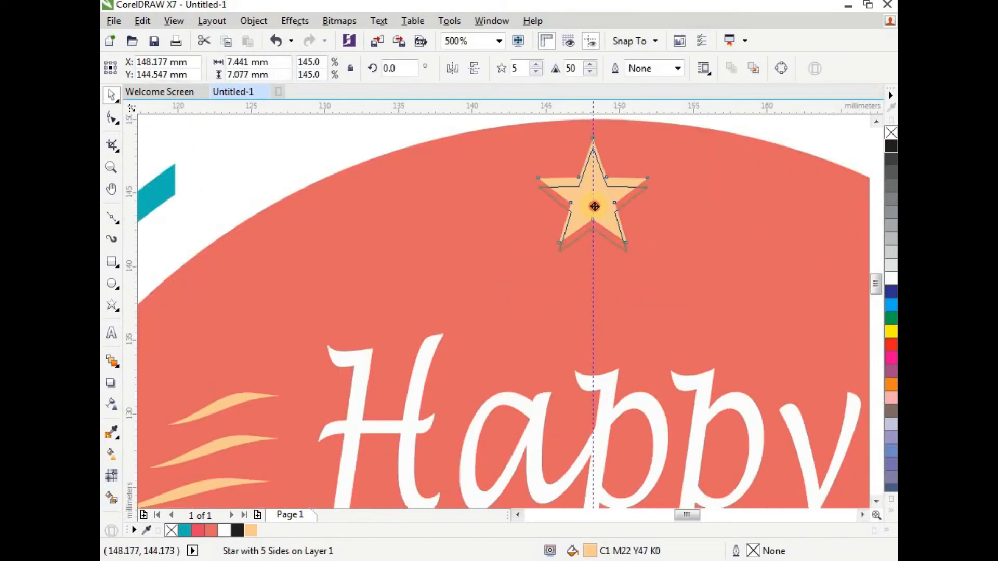
{"action": "scroll", "coordinate": [582, 203], "scroll_direction": "down", "scroll_amount": 1}
Step: Place a copy of the star lower to the right of the large one and shrink it to about 4.6 mm wide
{"action": "left_click_drag", "start_coordinate": [582, 203], "coordinate": [642, 223]}
{"action": "right_click", "coordinate": [641, 223]}
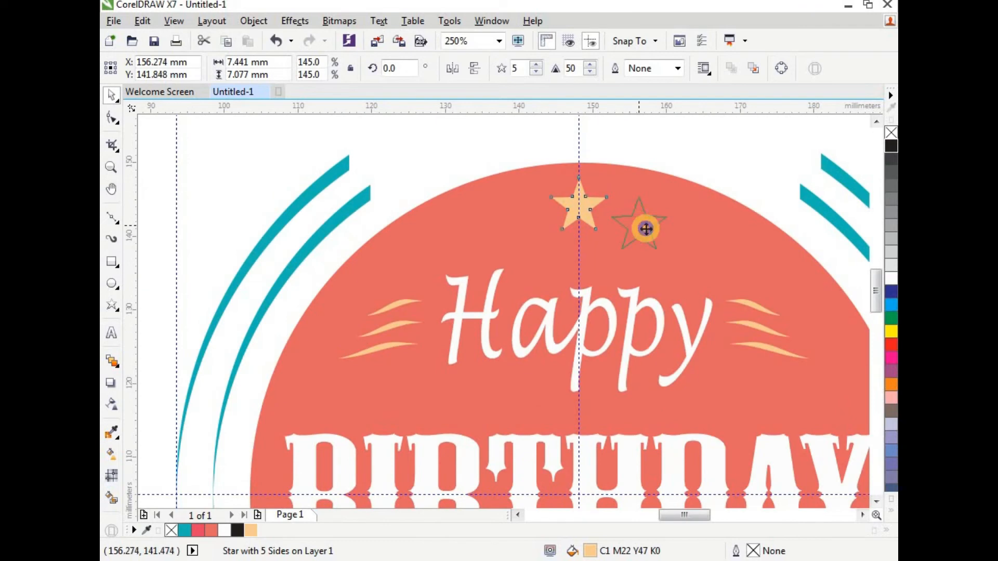
{"action": "left_click_drag", "start_coordinate": [673, 253], "coordinate": [649, 252]}
{"action": "scroll", "coordinate": [648, 252], "scroll_direction": "up", "scroll_amount": 1}
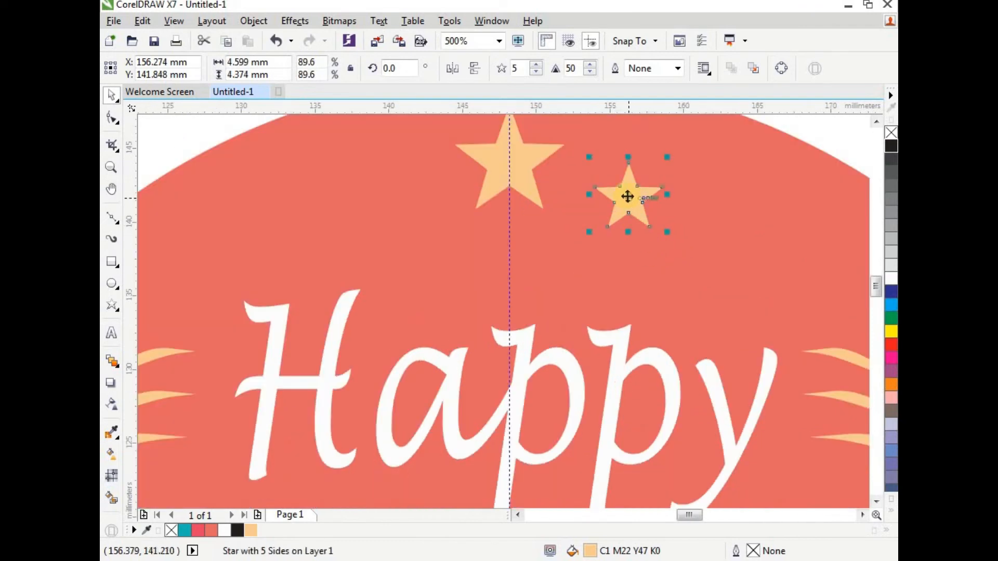
Step: Place a copy of the small star level with it on the left of the large star, at about X 140 mm
{"action": "left_click_drag", "start_coordinate": [628, 196], "coordinate": [389, 227]}
{"action": "scroll", "coordinate": [513, 215], "scroll_direction": "down", "scroll_amount": 1}
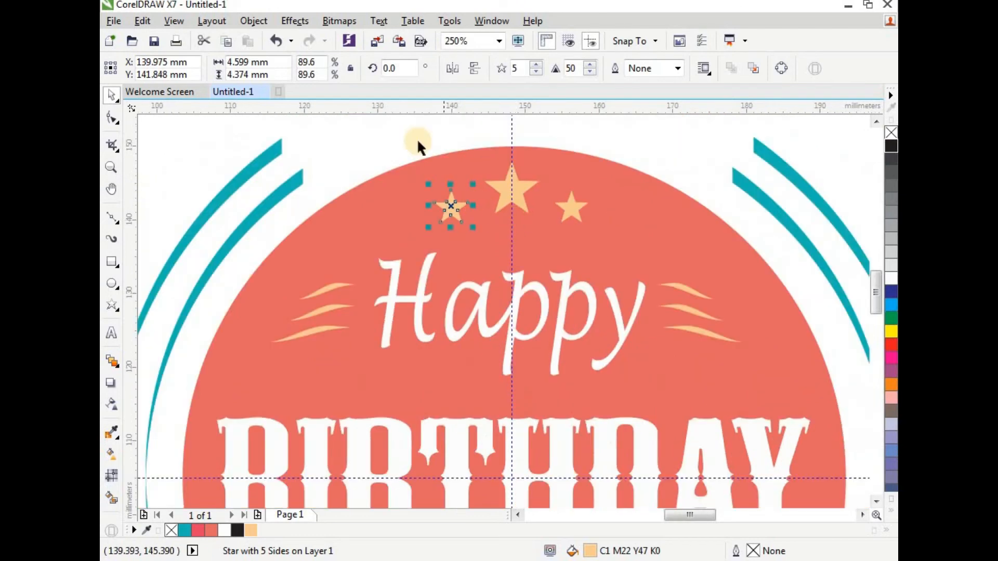
{"action": "left_click", "coordinate": [419, 145]}
{"action": "scroll", "coordinate": [423, 183], "scroll_direction": "down", "scroll_amount": 1}
{"action": "scroll", "coordinate": [425, 177], "scroll_direction": "up", "scroll_amount": 1}
Step: Group the large star and the two small stars above "Happy"
{"action": "left_click_drag", "start_coordinate": [409, 173], "coordinate": [649, 289]}
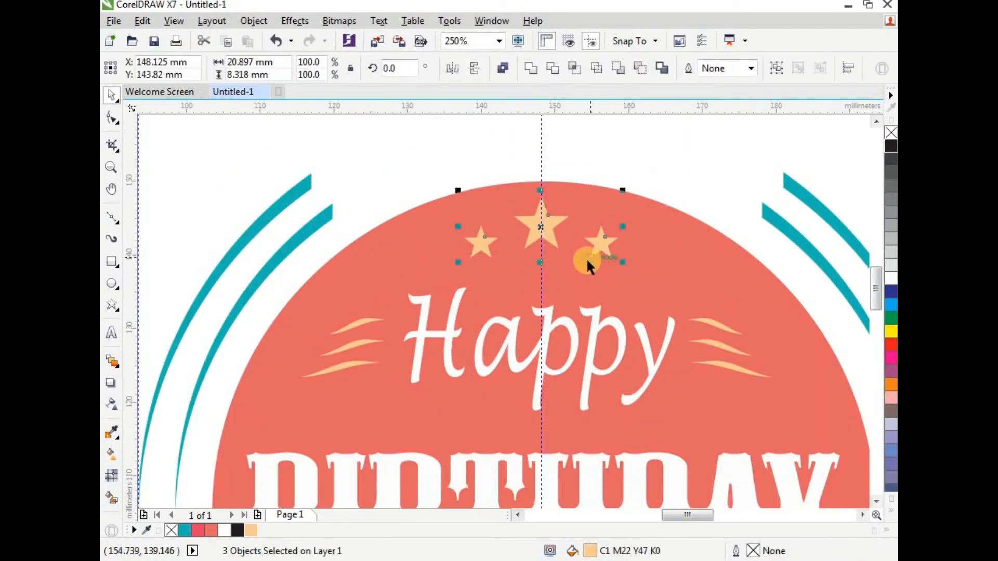
{"action": "left_click", "coordinate": [255, 22]}
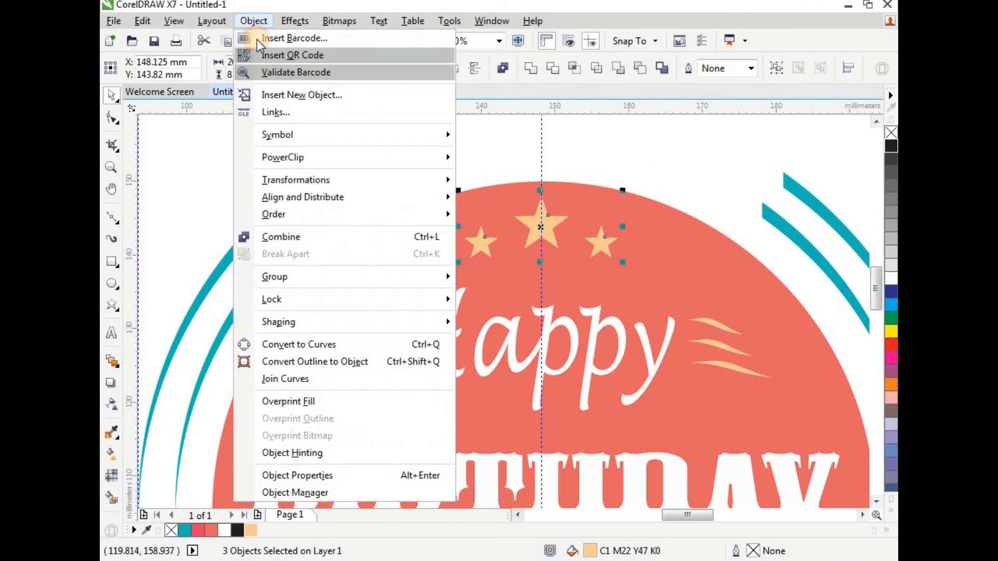
{"action": "mouse_move", "coordinate": [314, 278]}
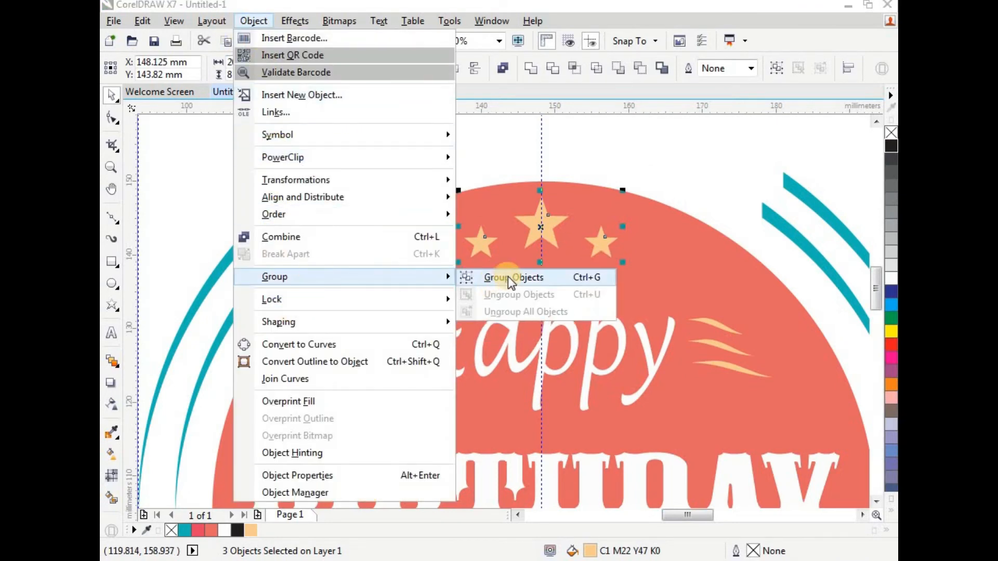
{"action": "left_click", "coordinate": [508, 277]}
{"action": "scroll", "coordinate": [575, 194], "scroll_direction": "down", "scroll_amount": 2}
{"action": "scroll", "coordinate": [562, 156], "scroll_direction": "up", "scroll_amount": 2}
{"action": "scroll", "coordinate": [571, 205], "scroll_direction": "down", "scroll_amount": 2}
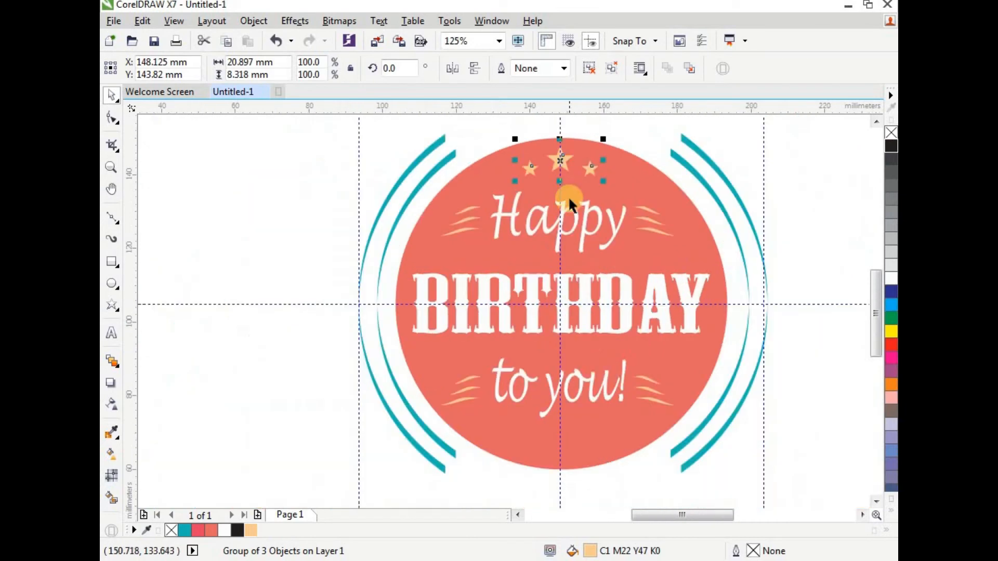
Step: Duplicate the star group and move the duplicate below "to you!" near the vertical guideline, at about Y 67.2 mm
{"action": "left_click", "coordinate": [151, 21]}
{"action": "left_click", "coordinate": [182, 199]}
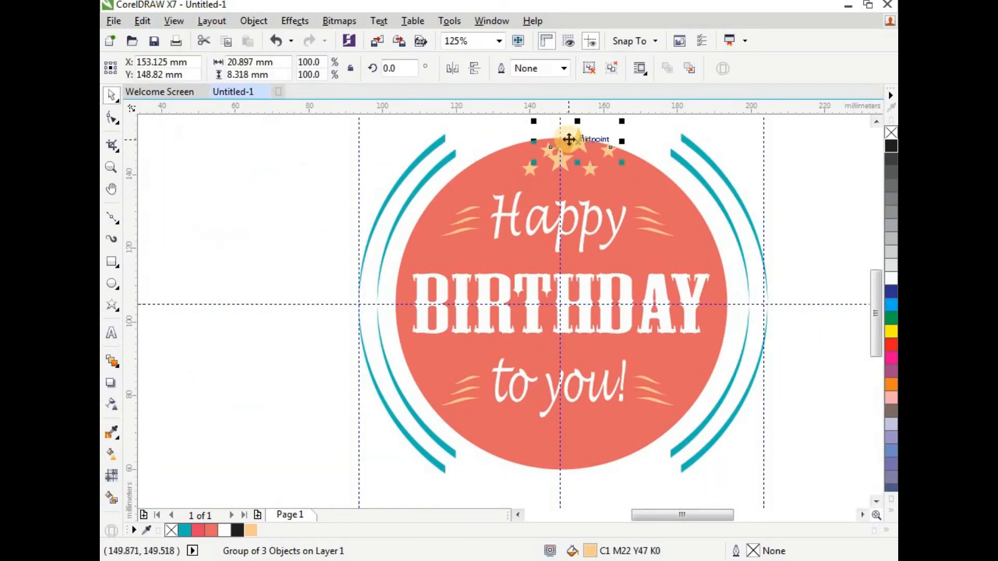
{"action": "left_click_drag", "start_coordinate": [570, 139], "coordinate": [562, 448]}
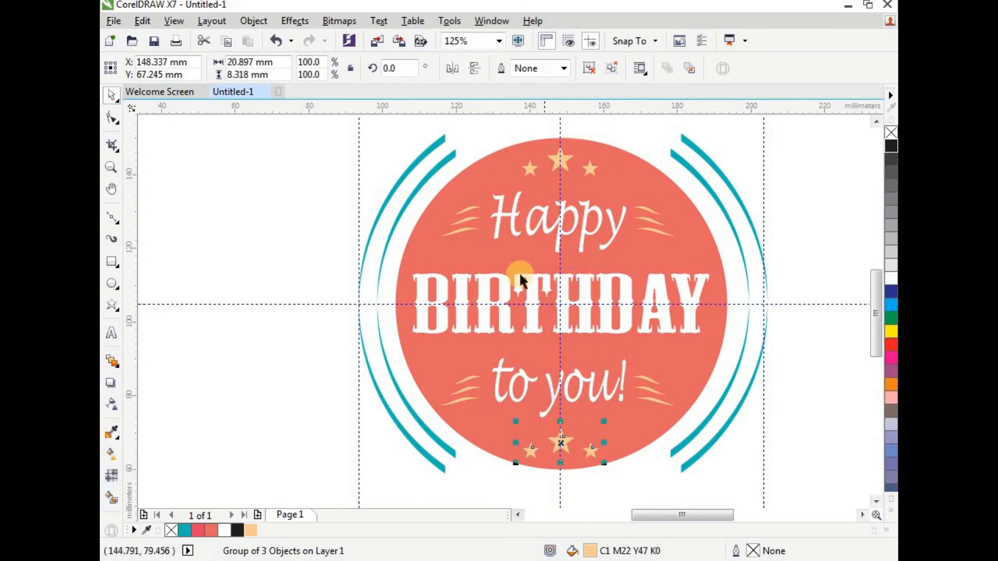
Step: Mirror the lower star group vertically and align it with the vertical guideline at about X 148.1, Y 67.8 mm
{"action": "left_click", "coordinate": [472, 70]}
{"action": "scroll", "coordinate": [557, 451], "scroll_direction": "up", "scroll_amount": 1}
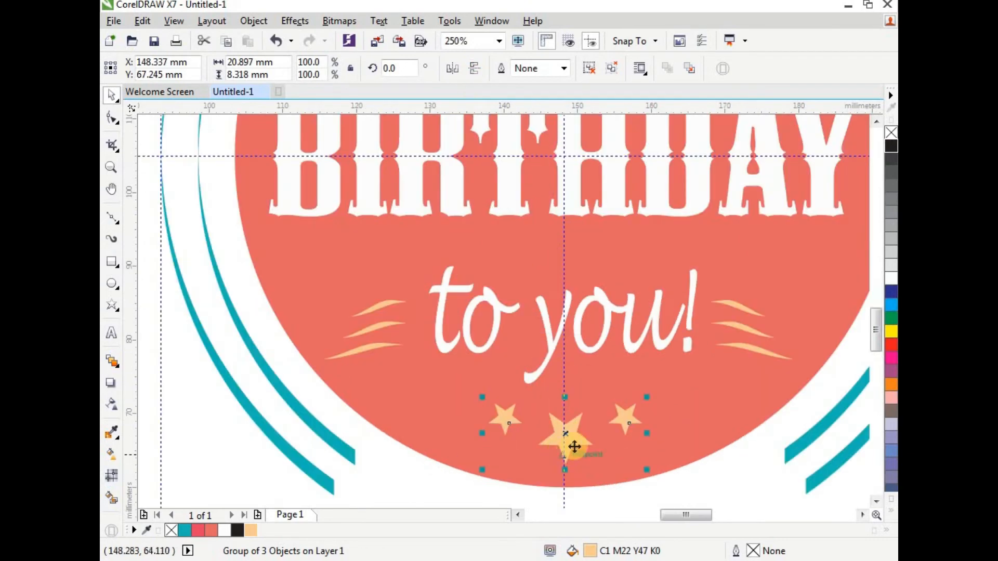
{"action": "mouse_move", "coordinate": [568, 438]}
{"action": "left_mouse_down"}
{"action": "mouse_move", "coordinate": [568, 410]}
{"action": "mouse_move", "coordinate": [562, 424]}
{"action": "left_mouse_up"}
{"action": "scroll", "coordinate": [563, 427], "scroll_direction": "down", "scroll_amount": 1}
{"action": "scroll", "coordinate": [563, 428], "scroll_direction": "up", "scroll_amount": 1}
{"action": "scroll", "coordinate": [562, 425], "scroll_direction": "up", "scroll_amount": 2}
{"action": "left_click_drag", "start_coordinate": [547, 384], "coordinate": [567, 375]}
{"action": "scroll", "coordinate": [572, 358], "scroll_direction": "down", "scroll_amount": 3}
{"action": "scroll", "coordinate": [575, 355], "scroll_direction": "down", "scroll_amount": 1}
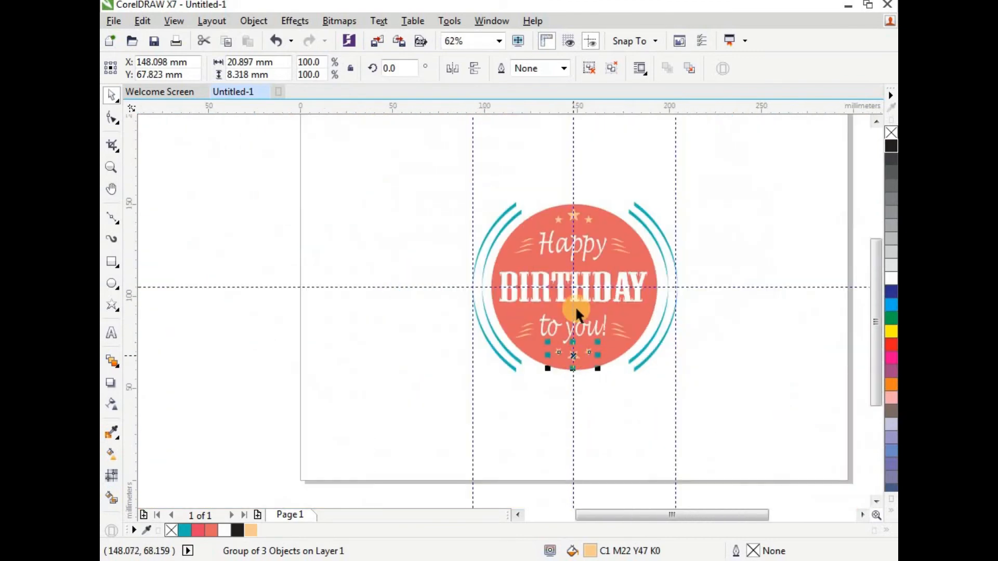
Step: Examine the overall balance of the circular greeting with both star groups, strokes and lettering
{"action": "scroll", "coordinate": [575, 343], "scroll_direction": "up", "scroll_amount": 1}
{"action": "scroll", "coordinate": [564, 319], "scroll_direction": "down", "scroll_amount": 1}
{"action": "scroll", "coordinate": [617, 376], "scroll_direction": "up", "scroll_amount": 1}
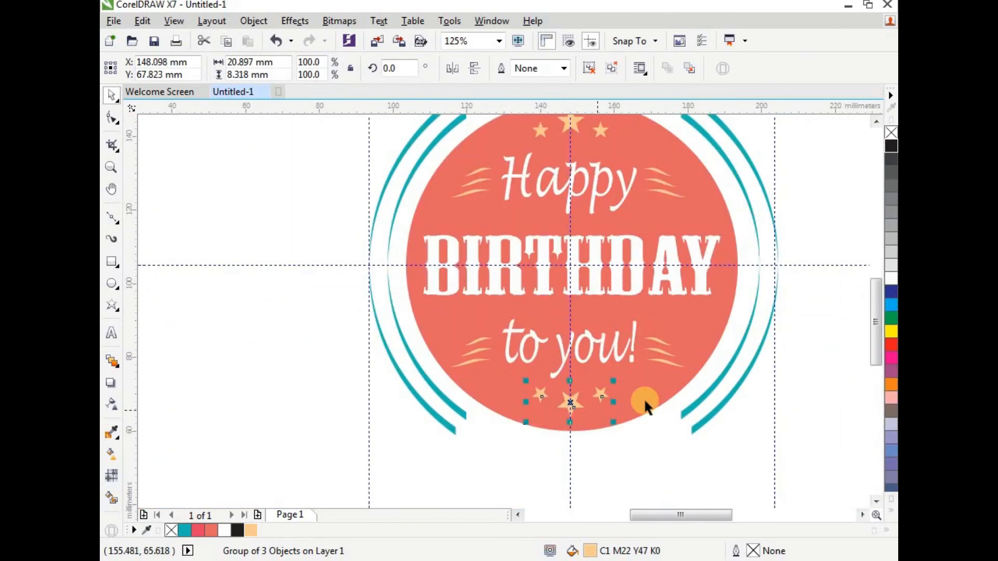
{"action": "left_click", "coordinate": [810, 322]}
{"action": "scroll", "coordinate": [626, 403], "scroll_direction": "down", "scroll_amount": 1}
{"action": "scroll", "coordinate": [620, 337], "scroll_direction": "up", "scroll_amount": 1}
{"action": "scroll", "coordinate": [612, 257], "scroll_direction": "down", "scroll_amount": 1}
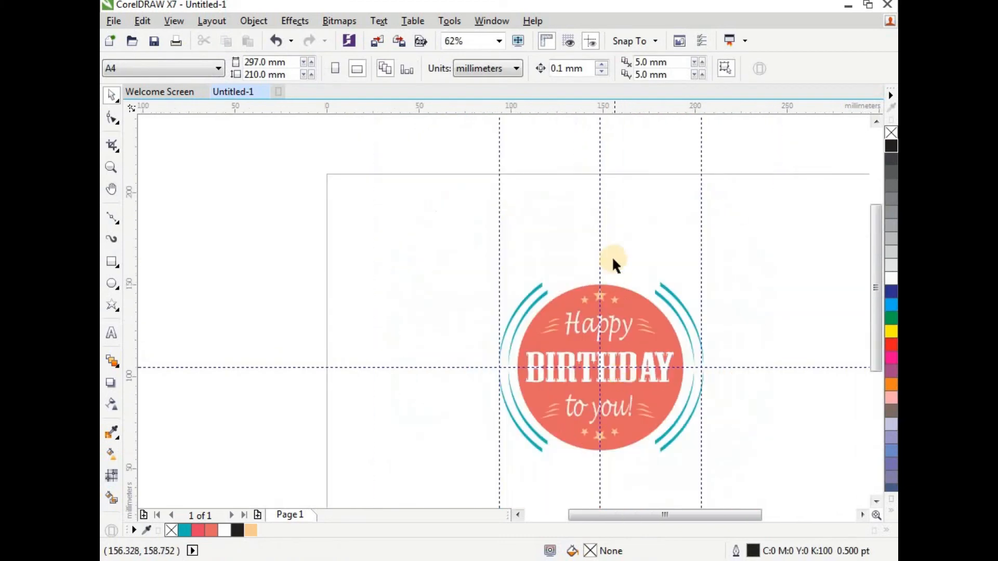
Step: Add the artistic text "WITH BEST WISHES" in the empty area above and beside the coral circle
{"action": "scroll", "coordinate": [612, 258], "scroll_direction": "up", "scroll_amount": 1}
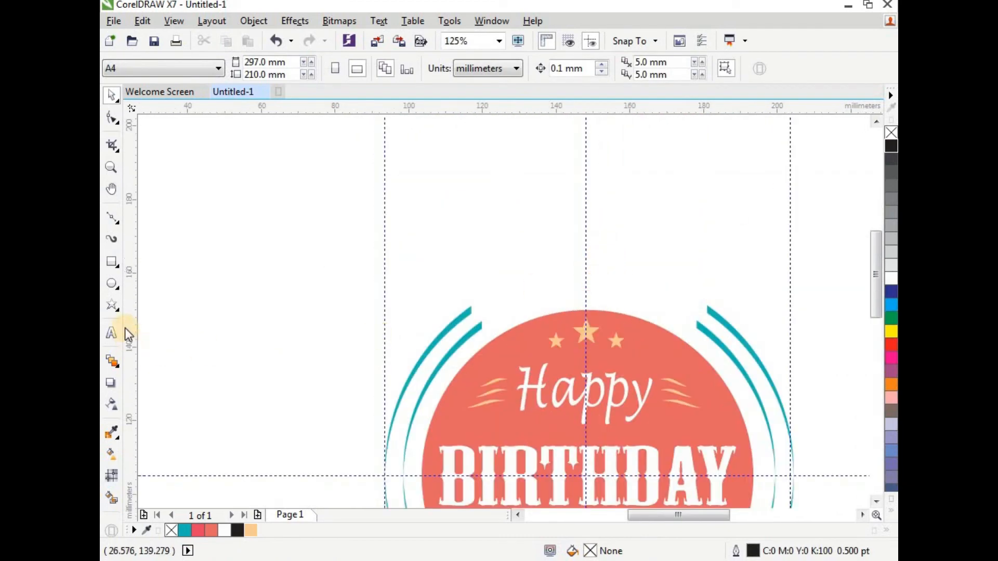
{"action": "left_click", "coordinate": [111, 333]}
{"action": "left_click", "coordinate": [276, 219]}
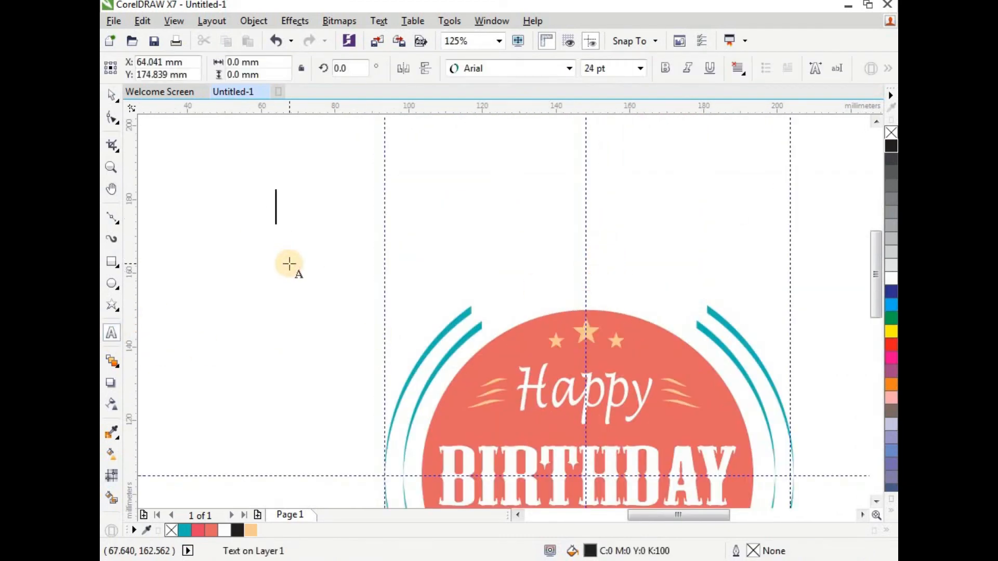
{"action": "type", "text": "WI"}
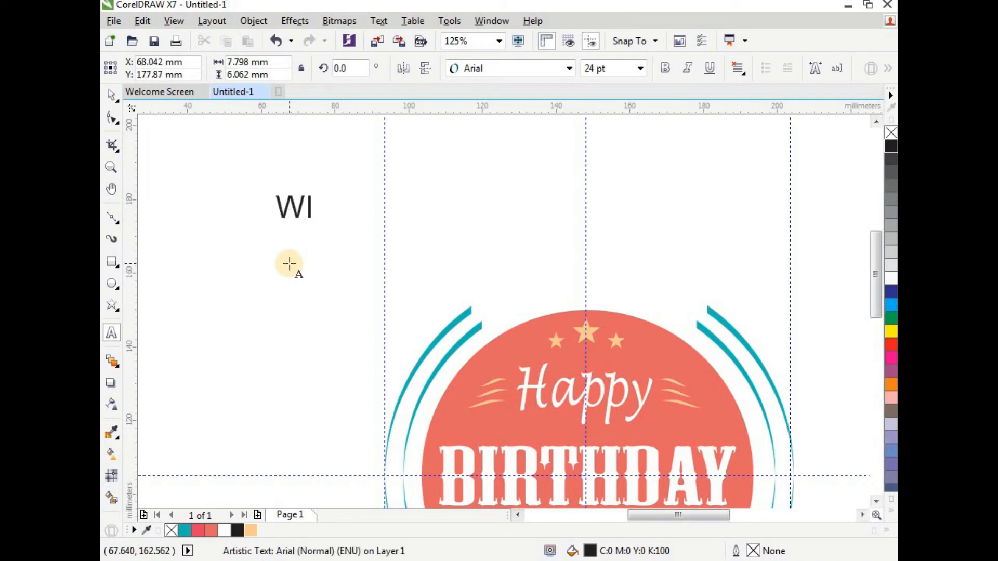
{"action": "type", "text": "TH BE"}
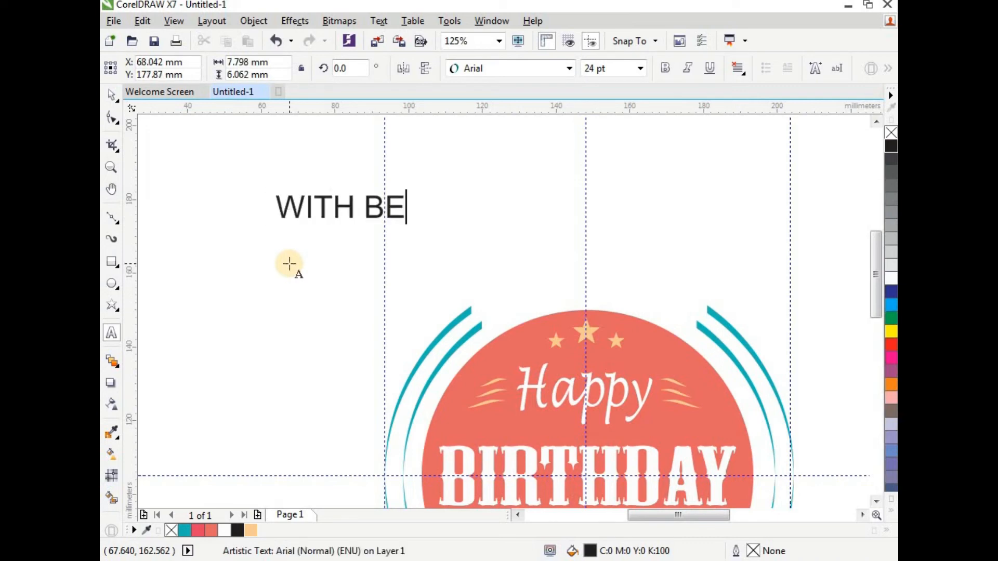
{"action": "type", "text": "ST WI"}
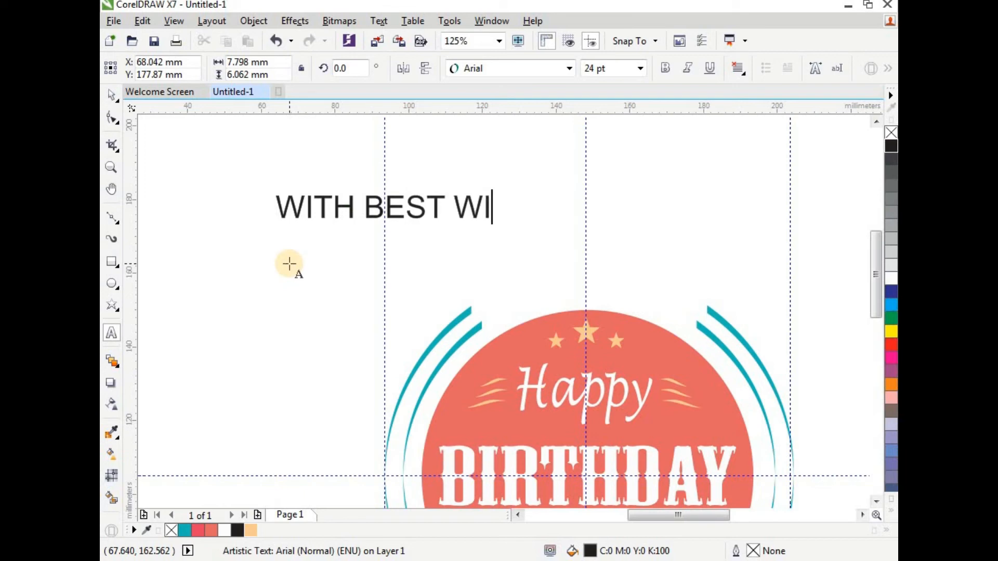
{"action": "type", "text": "SHES"}
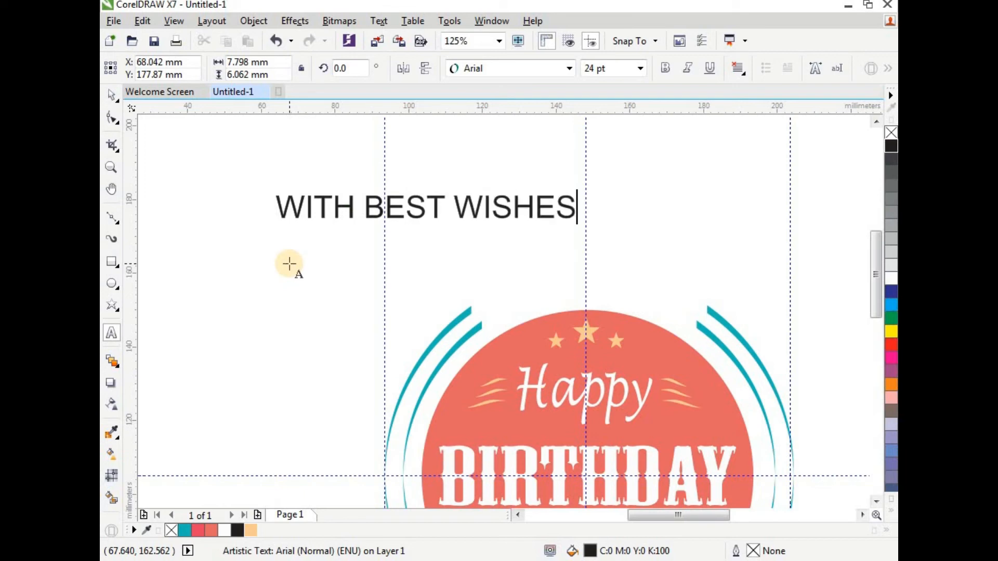
{"action": "left_click", "coordinate": [111, 95]}
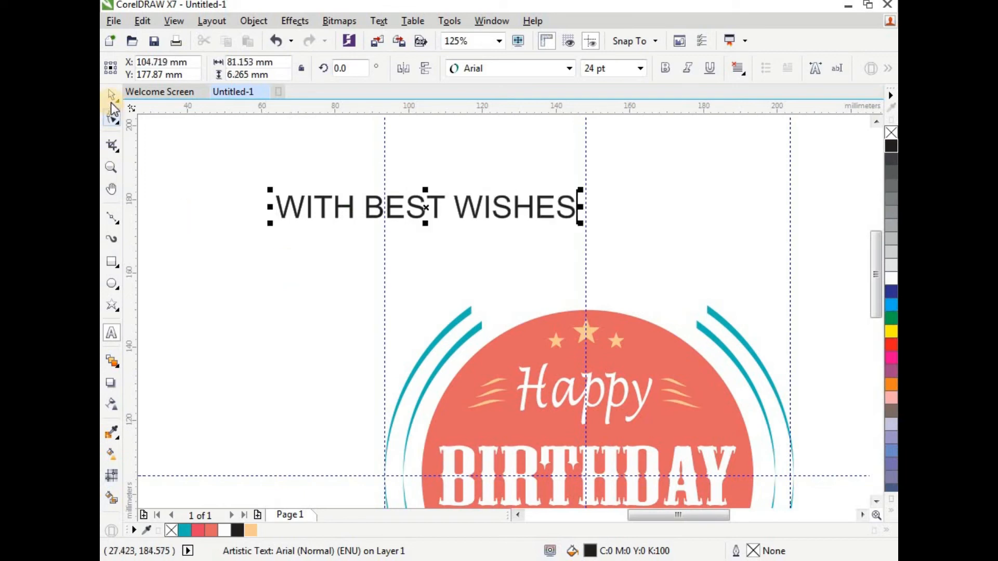
Step: Set the font of the "WITH BEST WISHES" text to Eccentric Std
{"action": "left_click", "coordinate": [570, 68]}
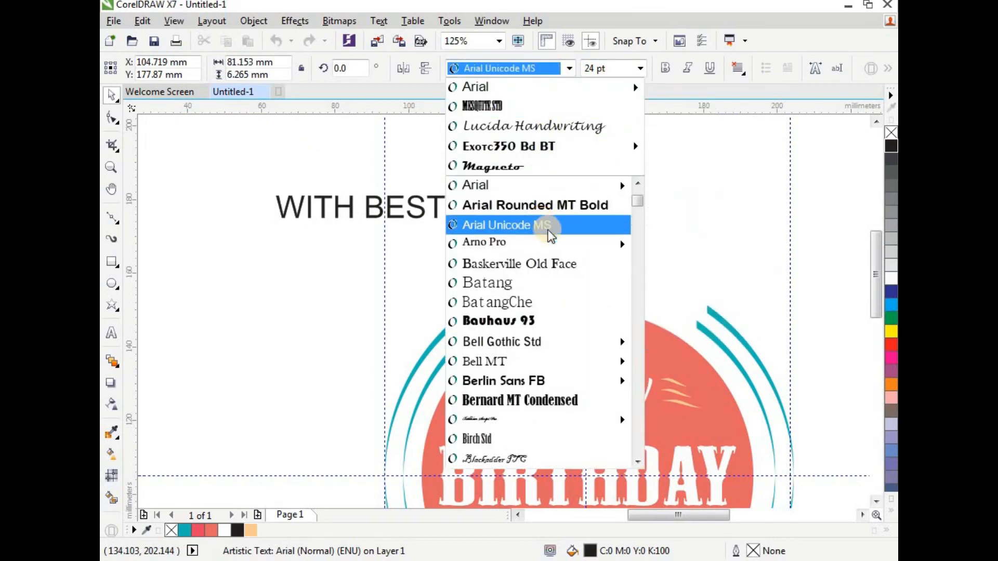
{"action": "scroll", "coordinate": [568, 290], "scroll_direction": "down", "scroll_amount": 5}
{"action": "scroll", "coordinate": [568, 302], "scroll_direction": "down", "scroll_amount": 15}
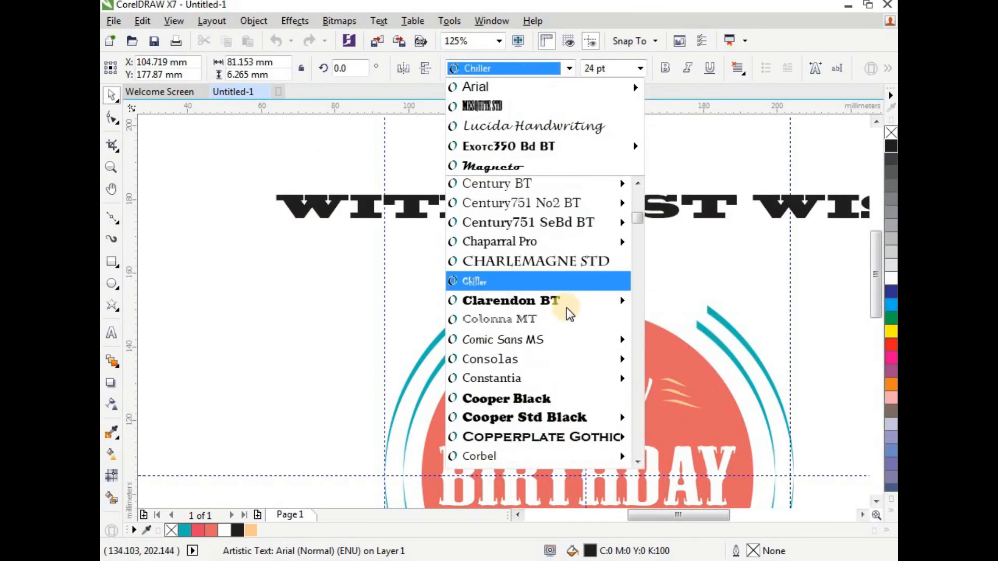
{"action": "scroll", "coordinate": [565, 322], "scroll_direction": "down", "scroll_amount": 5}
{"action": "scroll", "coordinate": [566, 322], "scroll_direction": "up", "scroll_amount": 3}
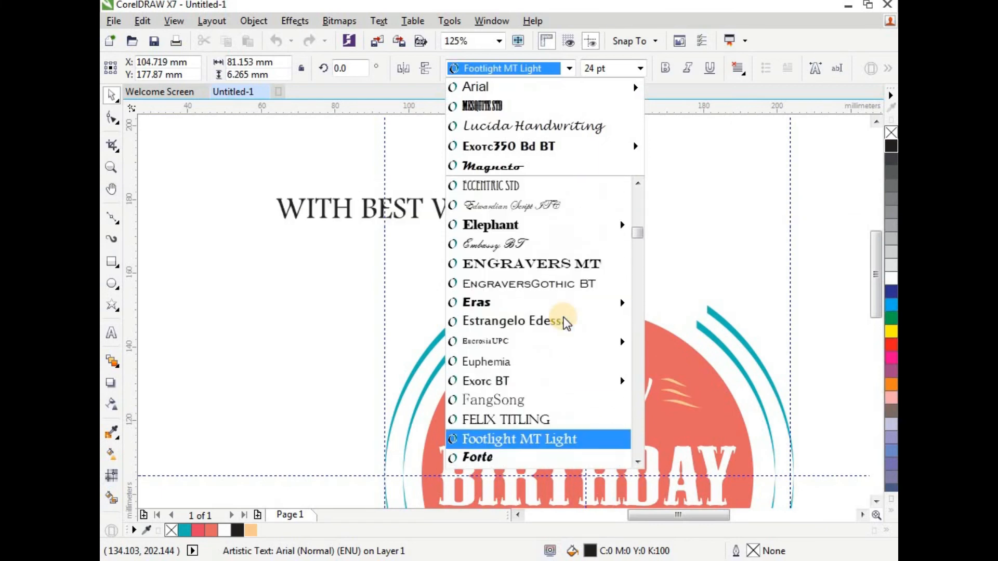
{"action": "scroll", "coordinate": [563, 317], "scroll_direction": "down", "scroll_amount": 3}
{"action": "scroll", "coordinate": [563, 318], "scroll_direction": "up", "scroll_amount": 6}
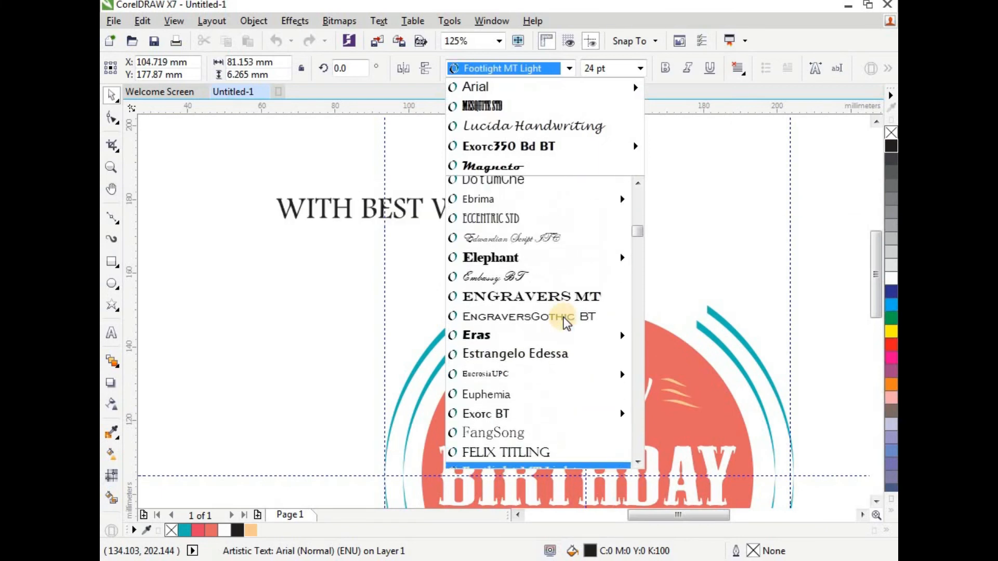
{"action": "left_click", "coordinate": [535, 245]}
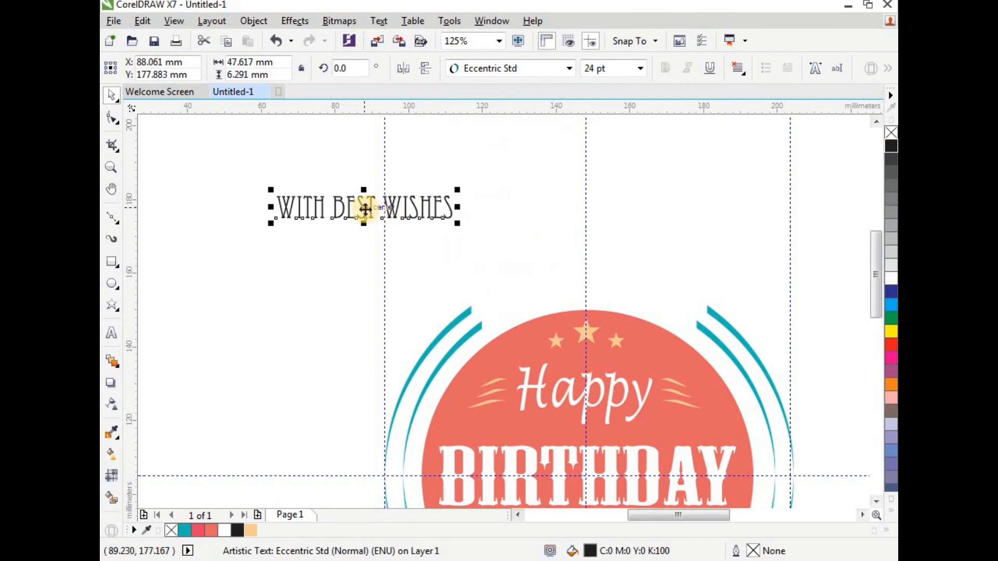
Step: Fill "WITH BEST WISHES" with the arcs' teal and fit it around the top of the coral circle at about 4.3 mm distance
{"action": "left_click_drag", "start_coordinate": [364, 207], "coordinate": [593, 210]}
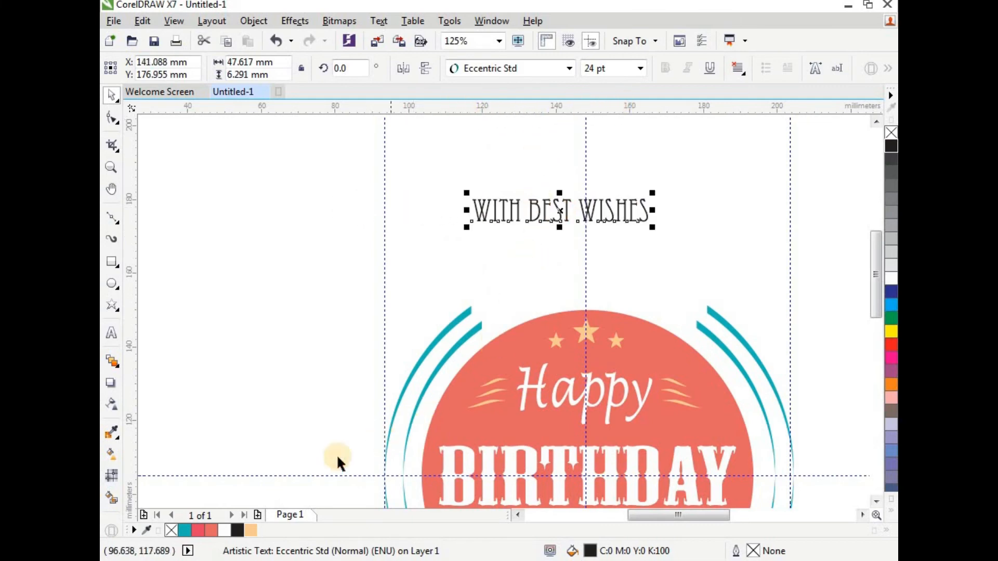
{"action": "left_click", "coordinate": [184, 530]}
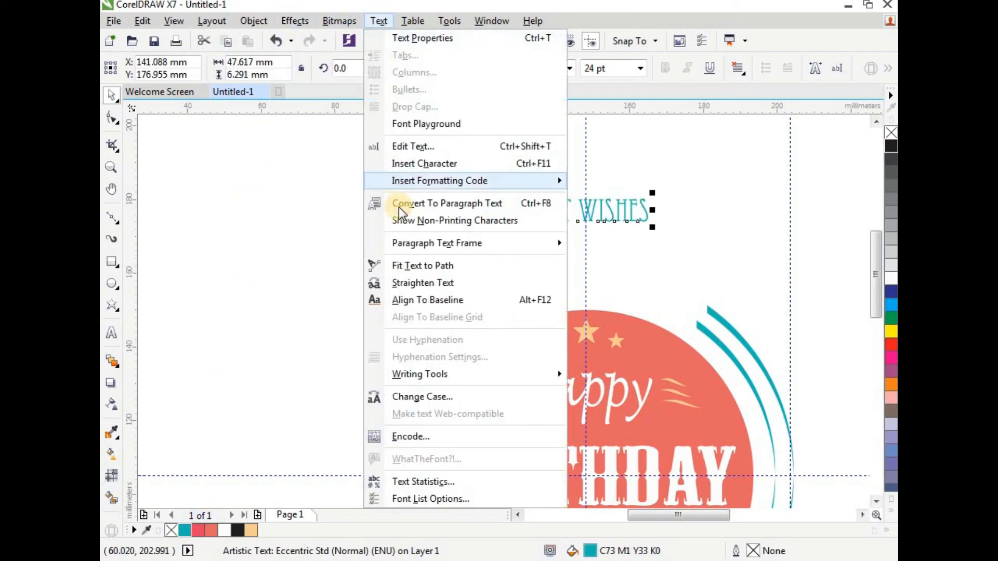
{"action": "left_click", "coordinate": [423, 266]}
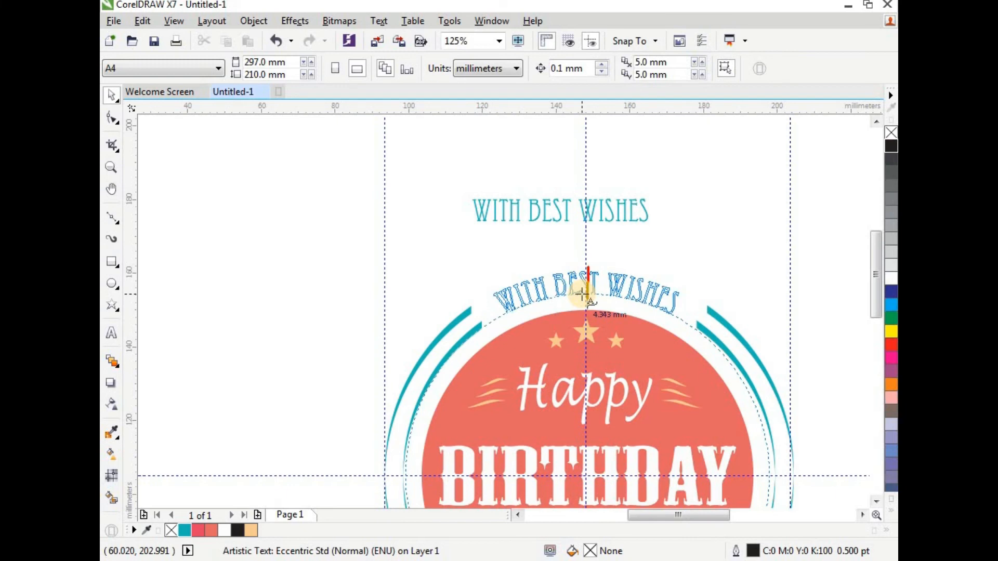
{"action": "left_click", "coordinate": [582, 295]}
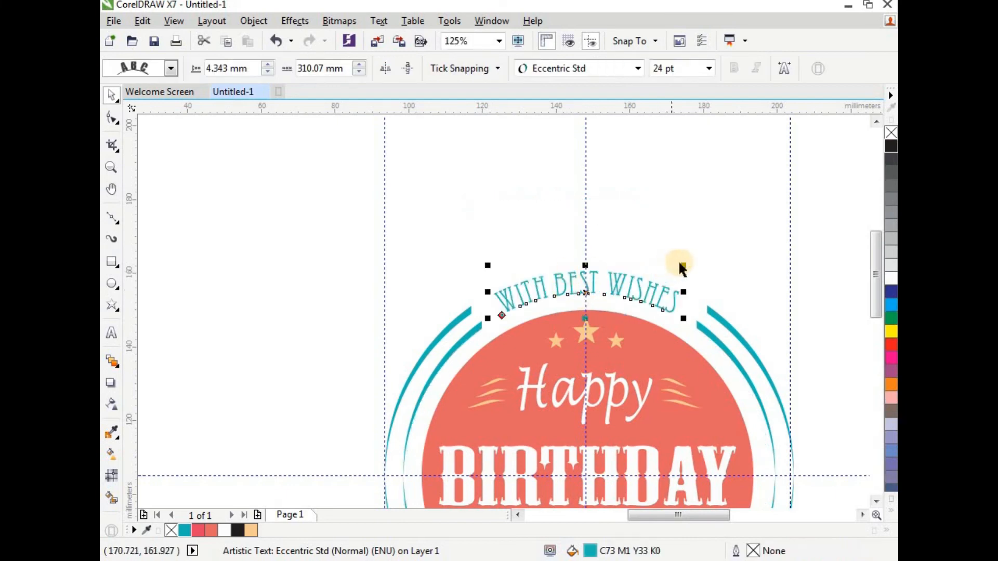
Step: Enlarge the curved "WITH BEST WISHES" text to about 26.7 pt so it fills the gap between the upper arc ends
{"action": "left_click_drag", "start_coordinate": [690, 264], "coordinate": [691, 258]}
{"action": "scroll", "coordinate": [530, 317], "scroll_direction": "up", "scroll_amount": 2}
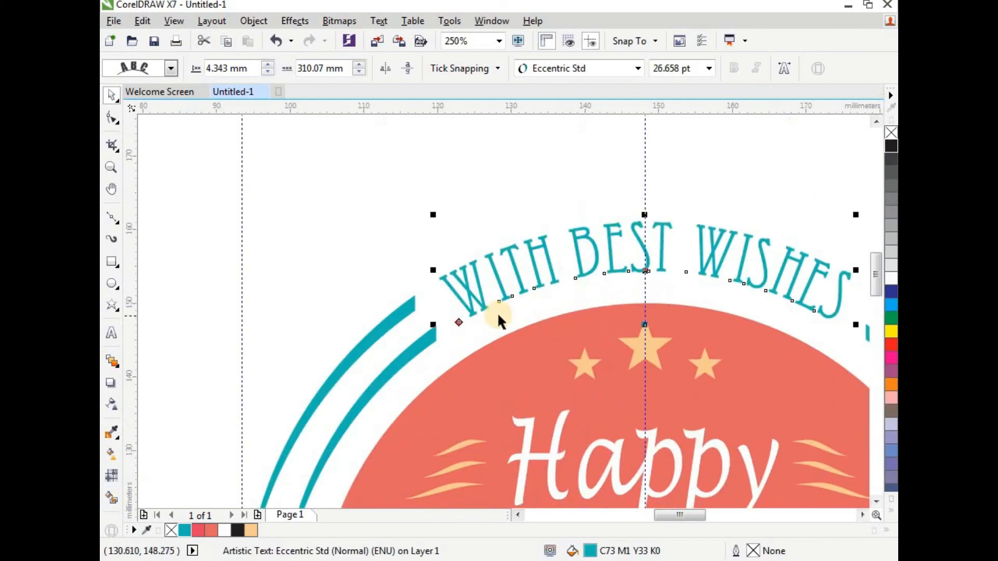
{"action": "scroll", "coordinate": [484, 266], "scroll_direction": "down", "scroll_amount": 1}
{"action": "left_click", "coordinate": [564, 206]}
{"action": "scroll", "coordinate": [565, 182], "scroll_direction": "down", "scroll_amount": 1}
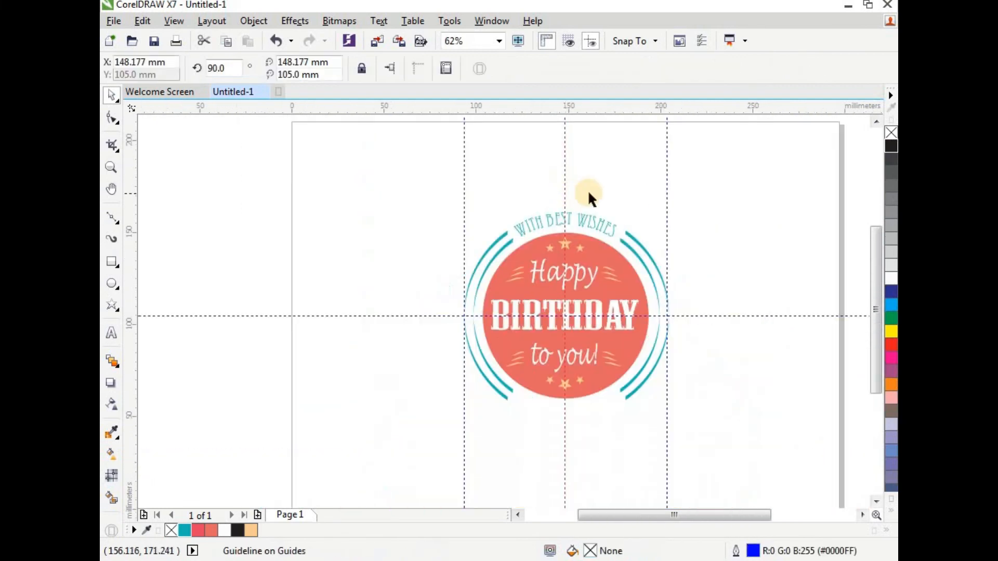
{"action": "left_click", "coordinate": [587, 191]}
Step: Add the artistic text "FROM ALL OF US!" and move it clear of the greeting, to about X 83.1, Y 165.3 mm
{"action": "scroll", "coordinate": [553, 225], "scroll_direction": "up", "scroll_amount": 1}
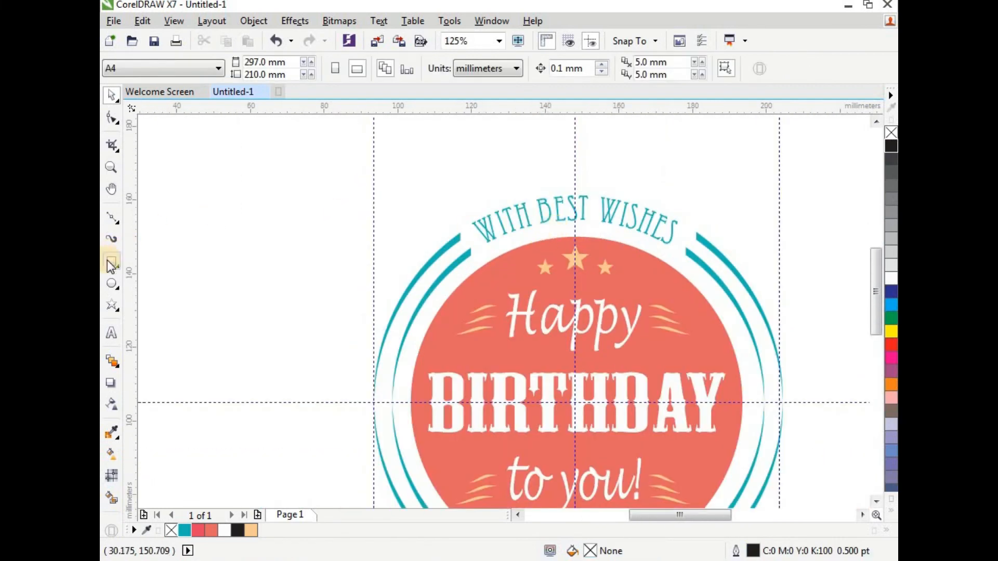
{"action": "left_click", "coordinate": [111, 331]}
{"action": "left_click", "coordinate": [238, 217]}
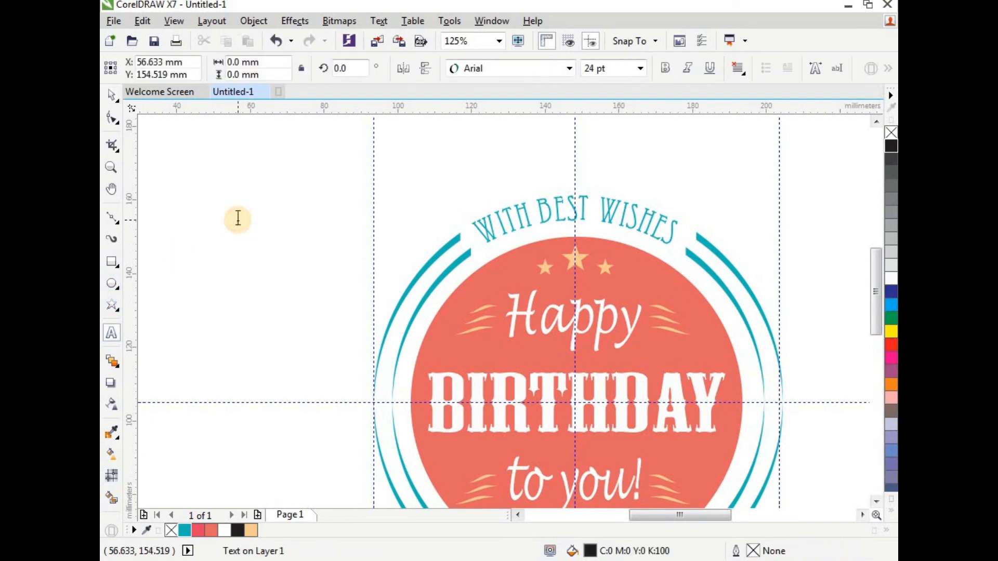
{"action": "type", "text": "FROM"}
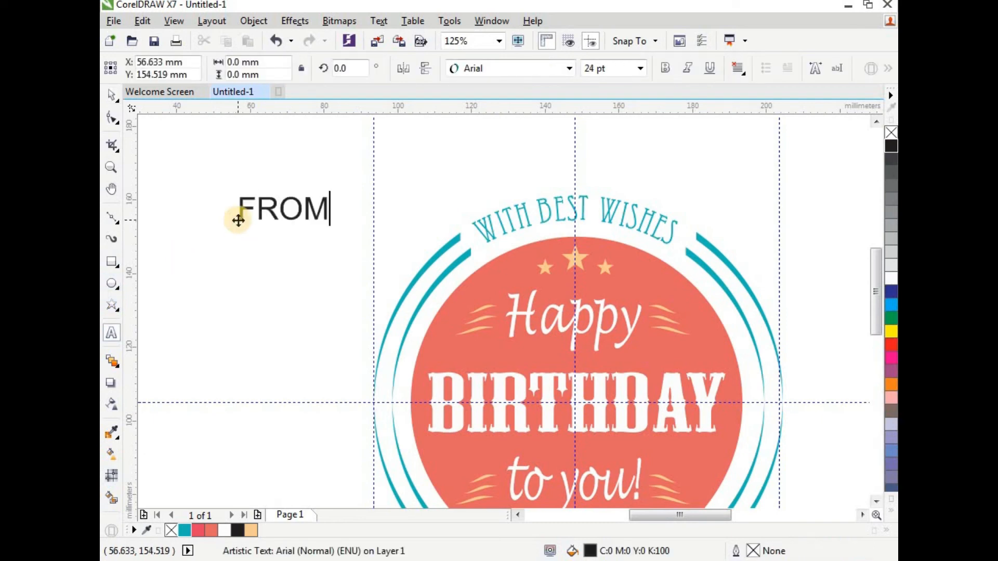
{"action": "type", "text": " ALL OF "}
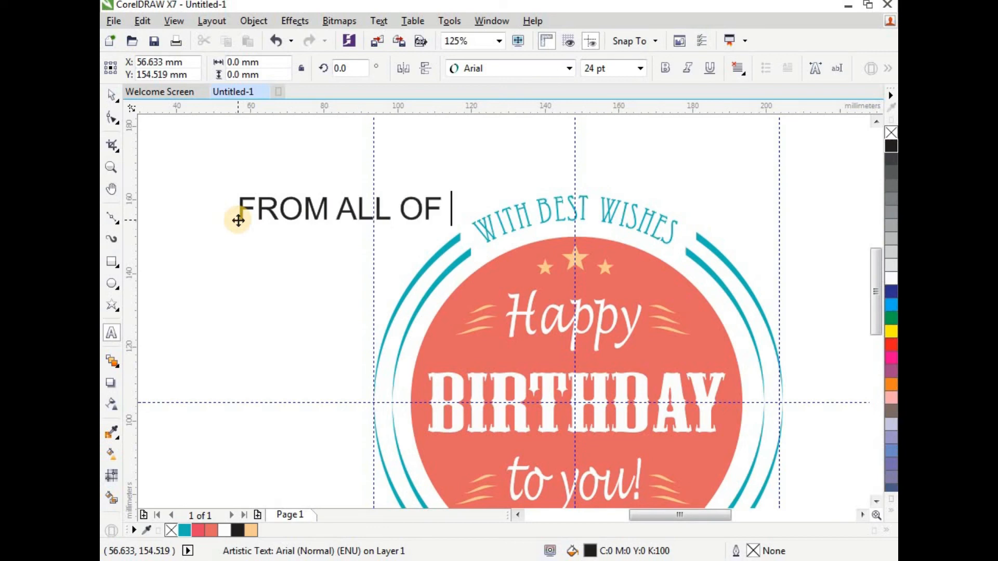
{"action": "type", "text": "US!"}
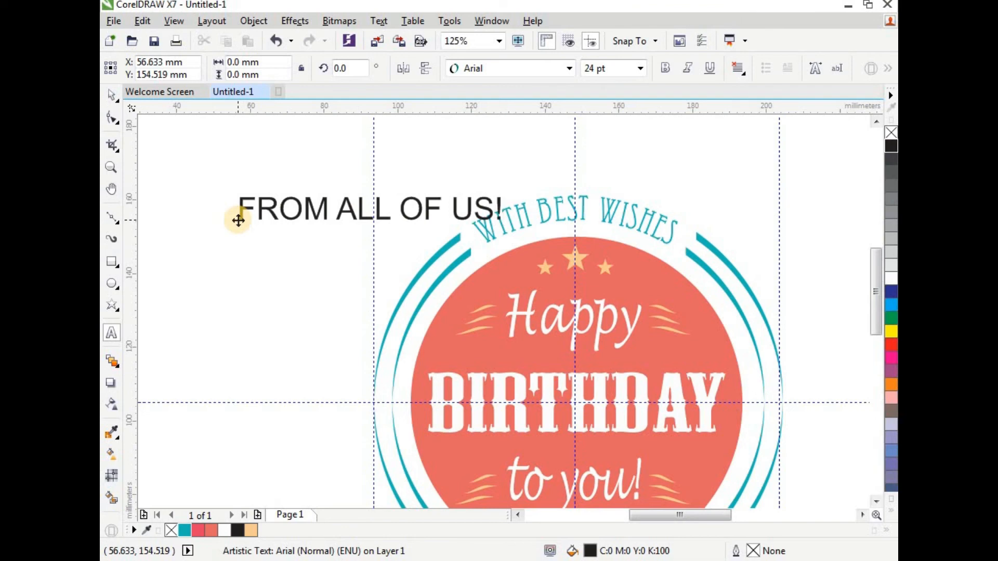
{"action": "key", "text": "ctrl+space"}
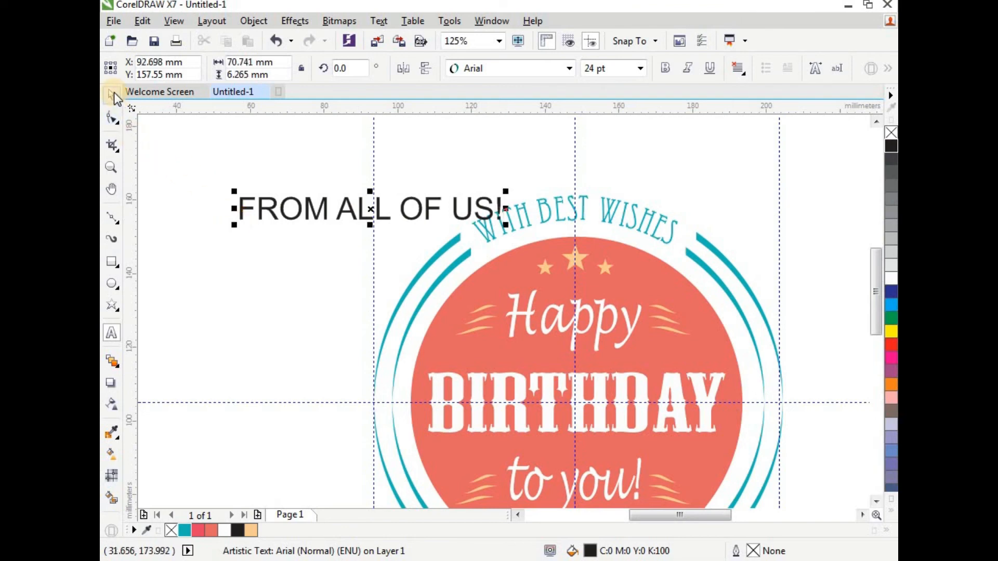
{"action": "left_click_drag", "start_coordinate": [376, 205], "coordinate": [342, 178]}
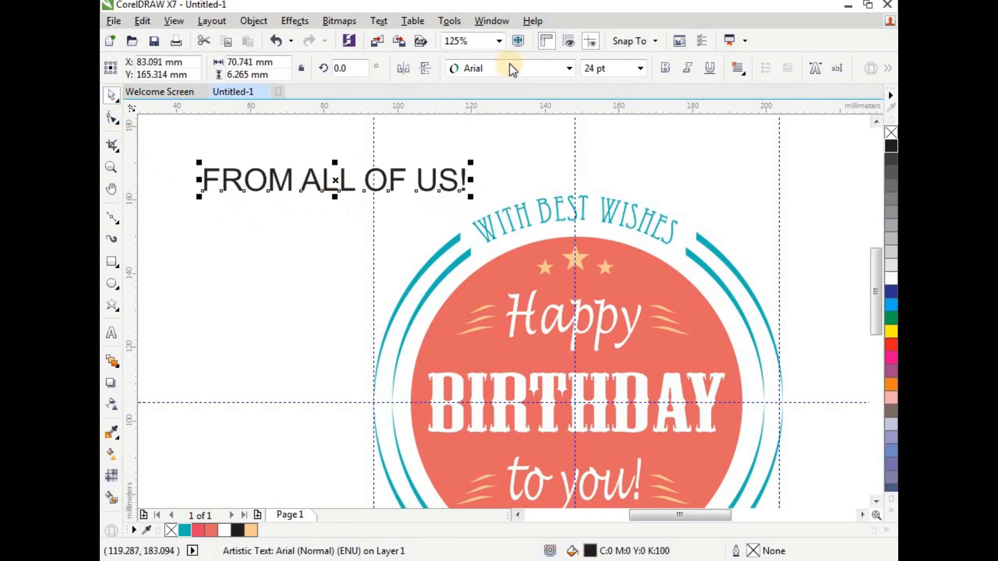
Step: Set the "FROM ALL OF US!" text in Eccentric Std and fill it with the arcs' teal
{"action": "left_click", "coordinate": [509, 68]}
{"action": "left_click", "coordinate": [521, 108]}
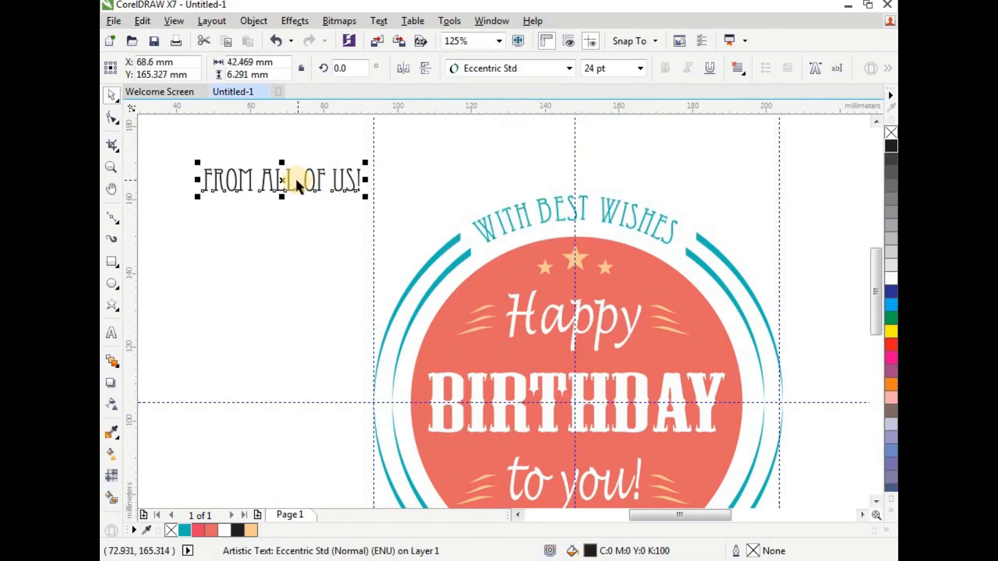
{"action": "left_click", "coordinate": [186, 528]}
Step: Fit "FROM ALL OF US!" to the bottom of the coral circle, centred on the vertical guideline at about 5.4 mm distance
{"action": "scroll", "coordinate": [363, 250], "scroll_direction": "down", "scroll_amount": 2}
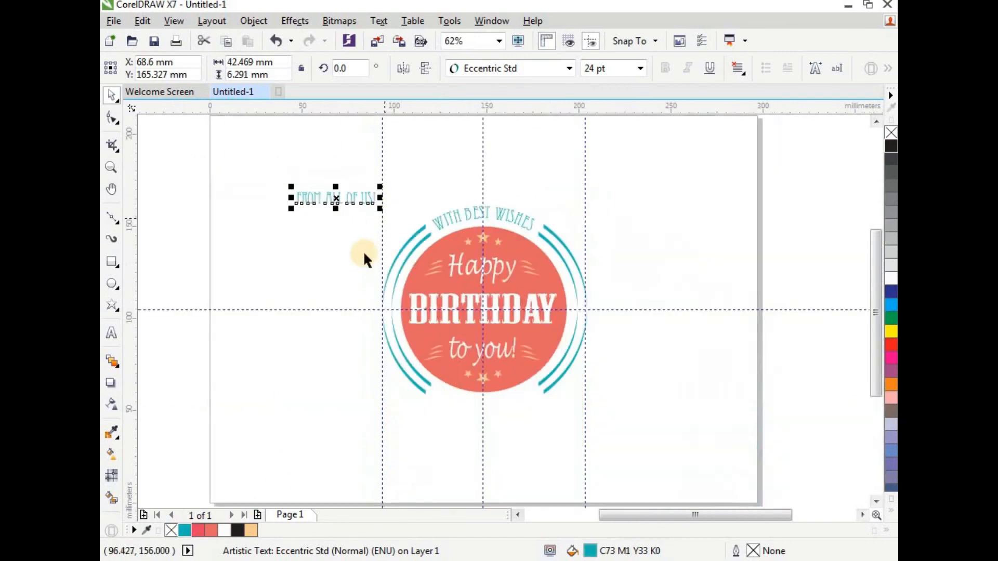
{"action": "scroll", "coordinate": [358, 252], "scroll_direction": "up", "scroll_amount": 2}
{"action": "scroll", "coordinate": [363, 197], "scroll_direction": "down", "scroll_amount": 2}
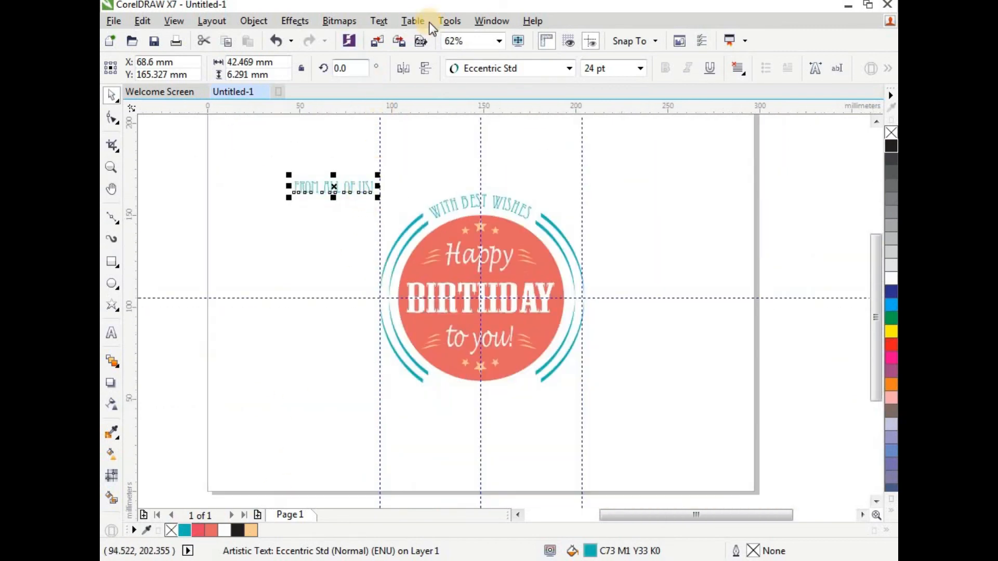
{"action": "left_click", "coordinate": [386, 19]}
{"action": "left_click", "coordinate": [389, 263]}
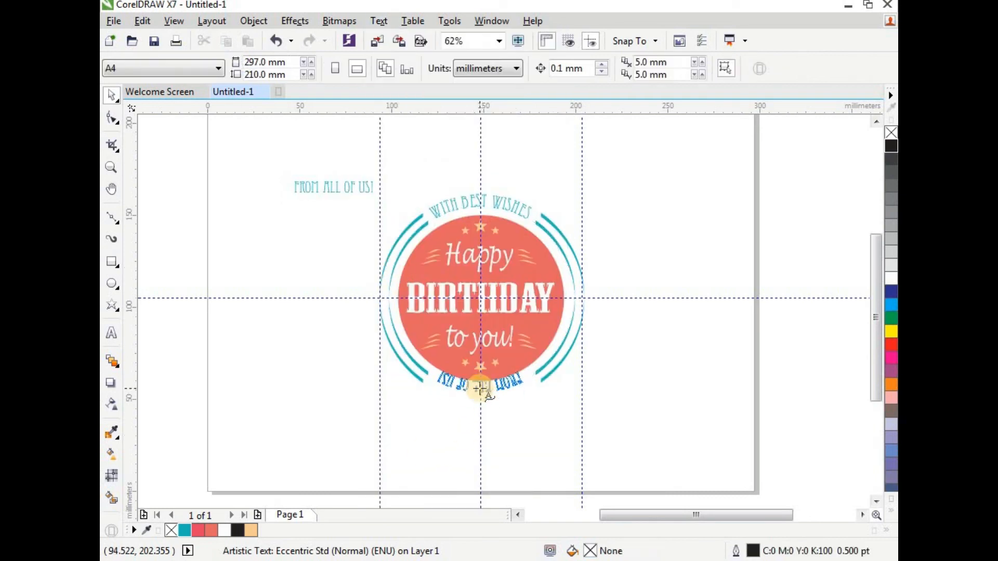
{"action": "left_click", "coordinate": [480, 389]}
Step: Enlarge the curved "FROM ALL OF US!" text to about 27.9 pt and mirror it horizontally and vertically
{"action": "scroll", "coordinate": [475, 407], "scroll_direction": "up", "scroll_amount": 3}
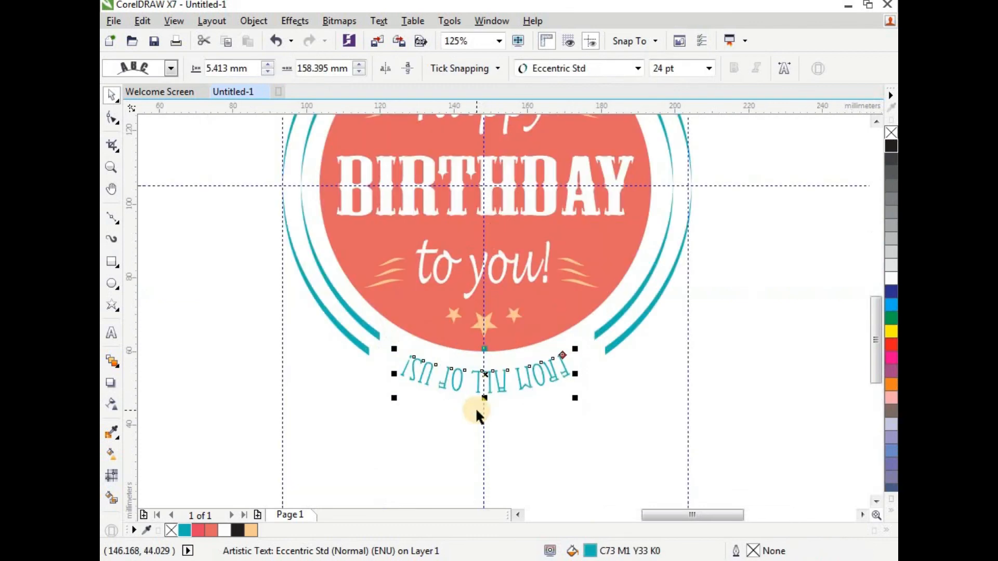
{"action": "left_click_drag", "start_coordinate": [576, 399], "coordinate": [590, 401]}
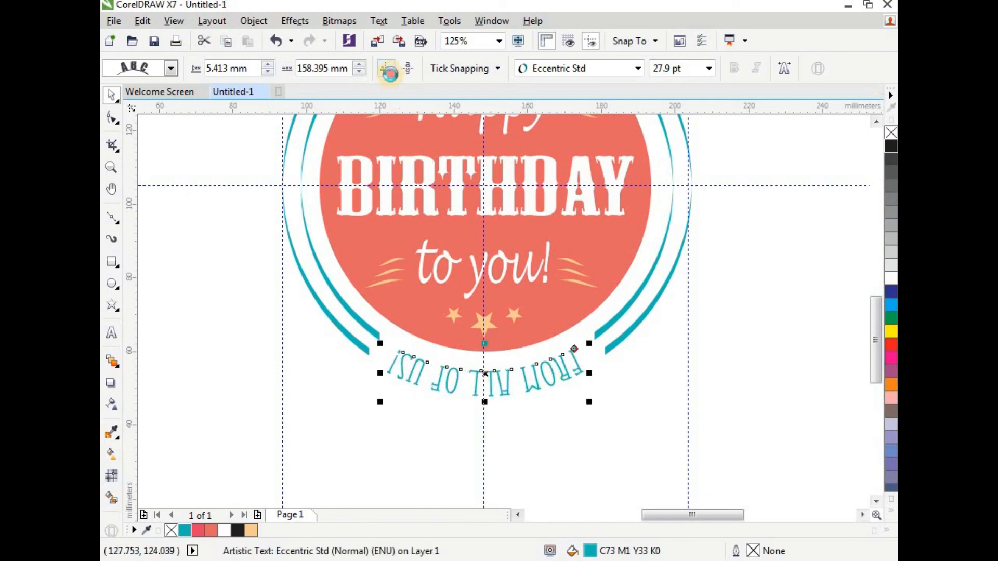
{"action": "left_click", "coordinate": [385, 68]}
{"action": "left_click", "coordinate": [408, 68]}
Step: Move the mirrored "FROM ALL OF US!" outside the circle and adjust its size to fit between the lower arc ends
{"action": "left_click_drag", "start_coordinate": [397, 349], "coordinate": [389, 367]}
{"action": "left_click_drag", "start_coordinate": [570, 338], "coordinate": [583, 339]}
{"action": "left_click", "coordinate": [553, 415]}
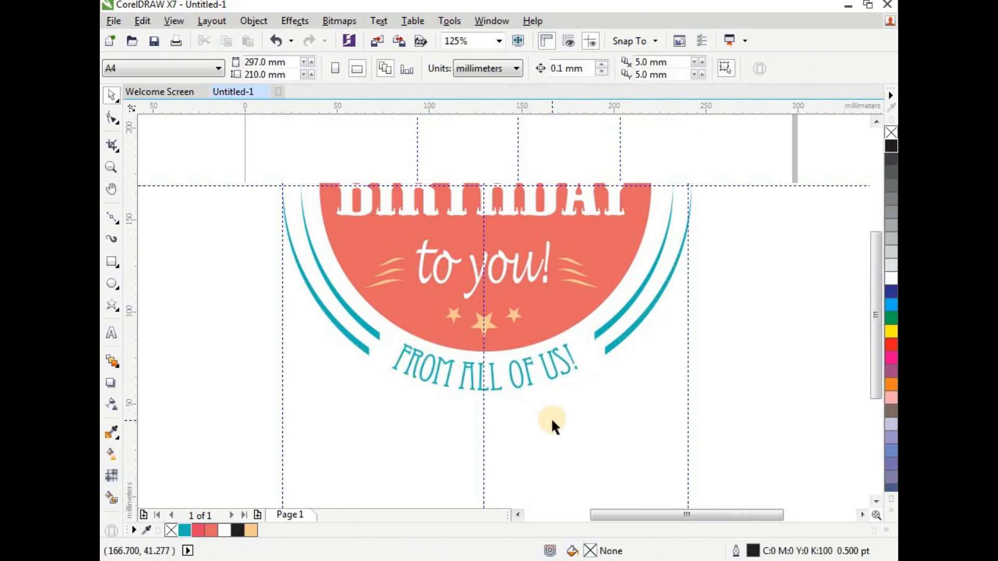
{"action": "scroll", "coordinate": [554, 367], "scroll_direction": "down", "scroll_amount": 1}
{"action": "scroll", "coordinate": [557, 374], "scroll_direction": "up", "scroll_amount": 1}
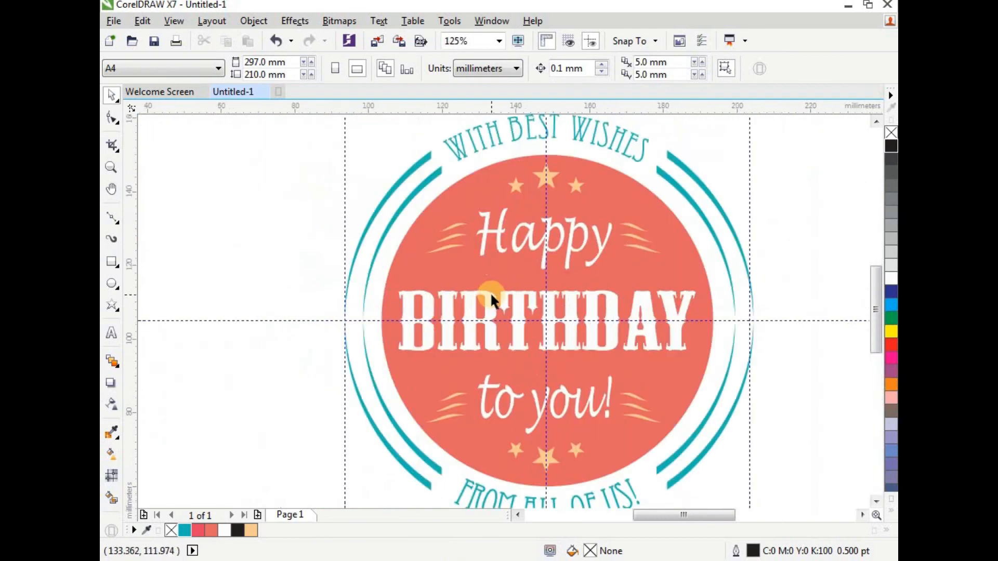
Step: Delete the horizontal guideline and all three vertical guidelines from the page
{"action": "scroll", "coordinate": [490, 292], "scroll_direction": "down", "scroll_amount": 1}
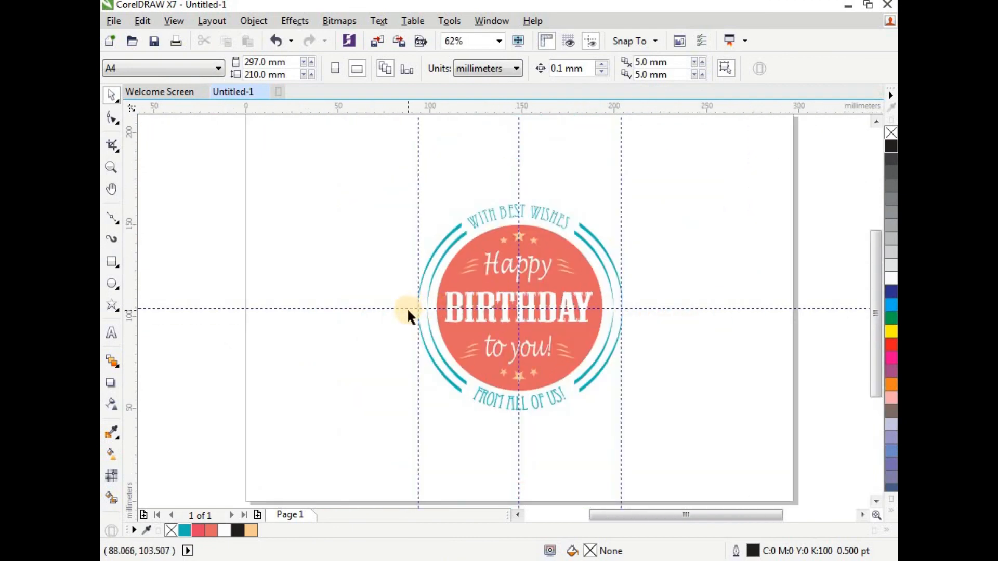
{"action": "left_click_drag", "start_coordinate": [406, 307], "coordinate": [407, 312]}
{"action": "key", "text": "Delete"}
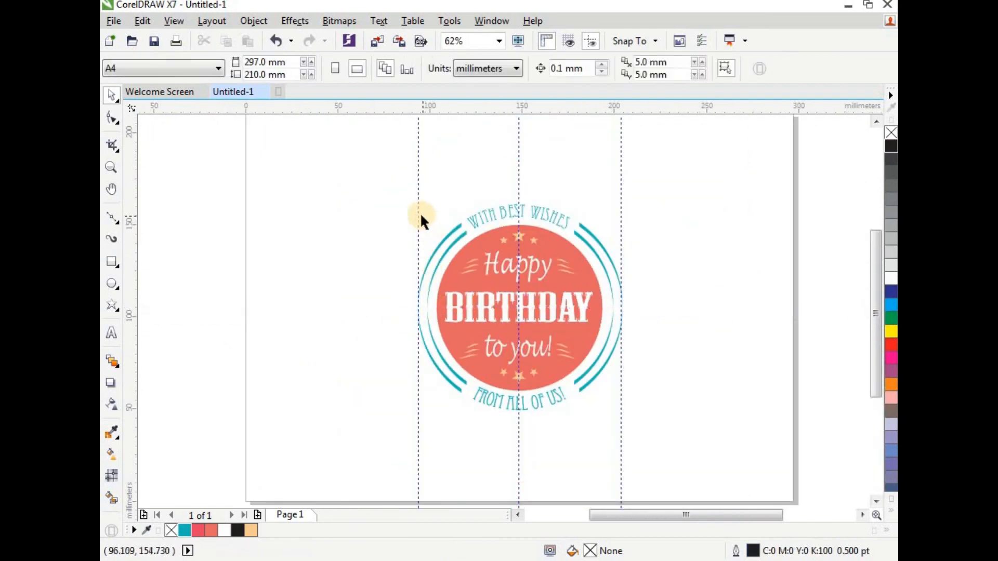
{"action": "left_click", "coordinate": [418, 214]}
{"action": "key", "text": "Delete"}
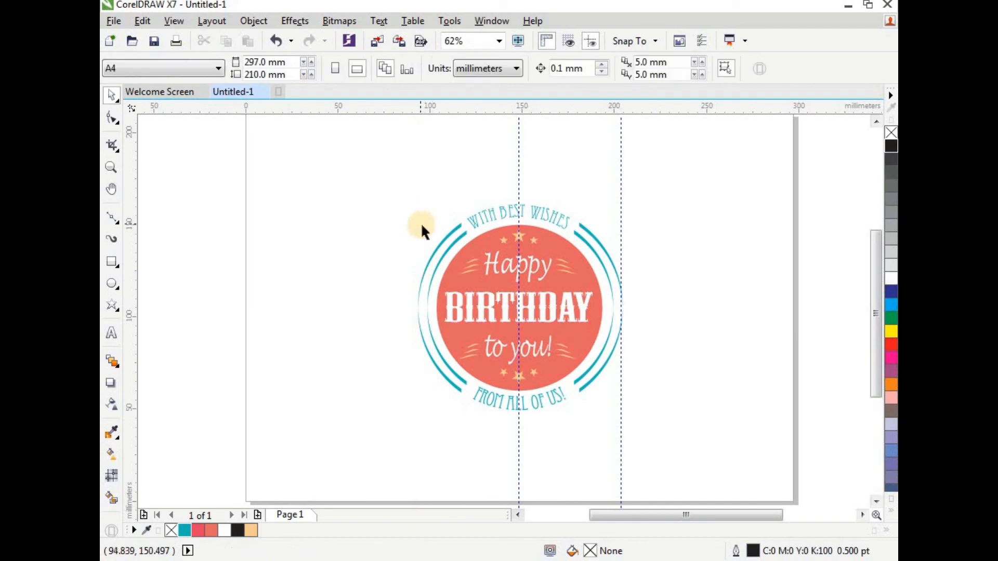
{"action": "left_click", "coordinate": [518, 174]}
{"action": "key", "text": "Delete"}
{"action": "left_click", "coordinate": [621, 201]}
{"action": "key", "text": "Delete"}
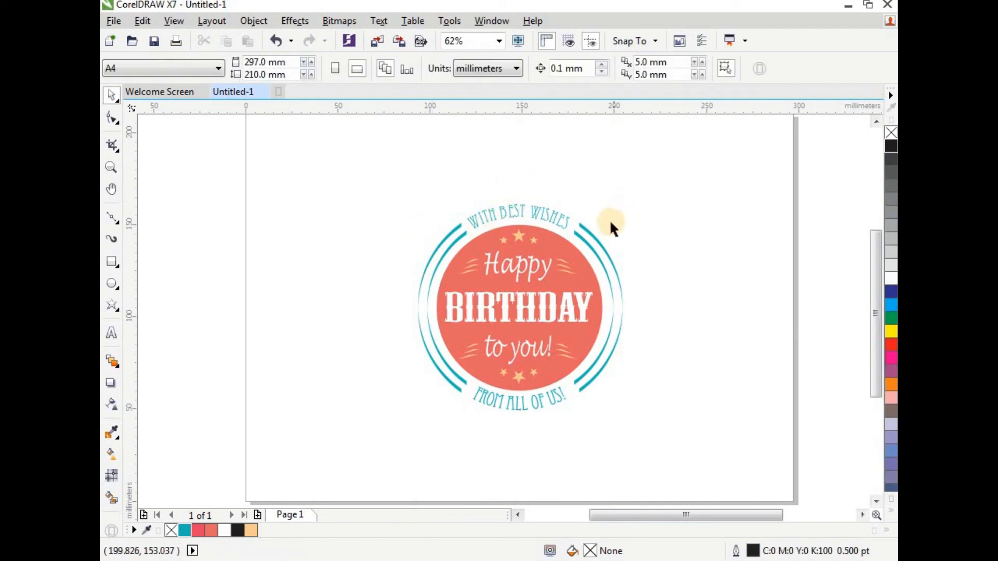
{"action": "scroll", "coordinate": [598, 232], "scroll_direction": "up", "scroll_amount": 2}
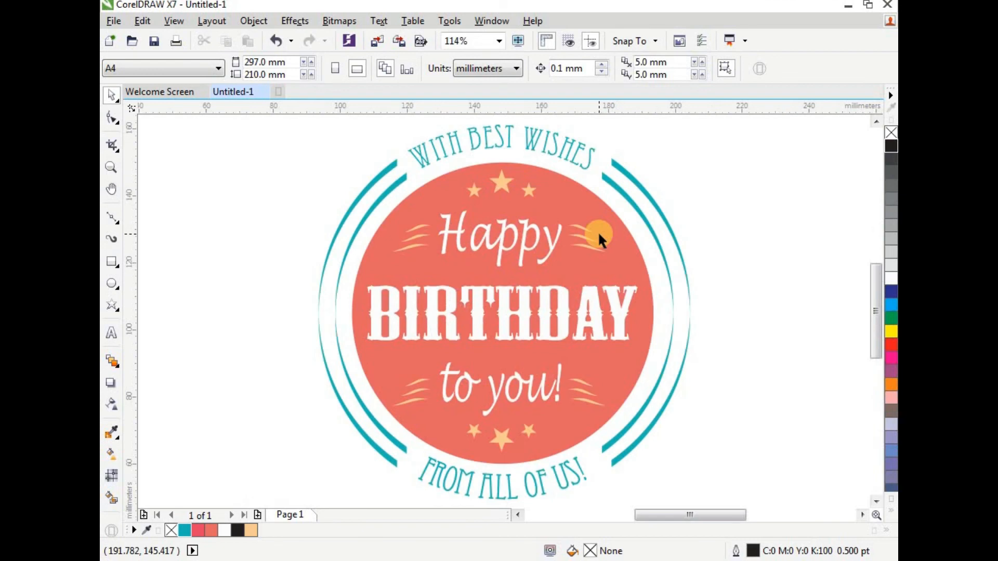